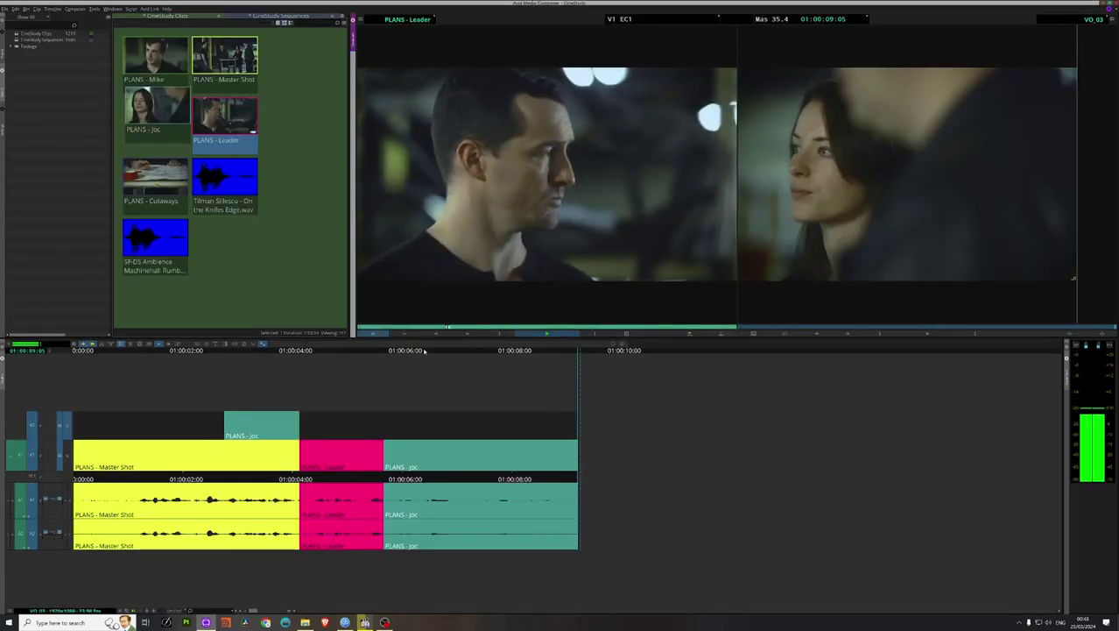
Step: Mark a section of the PLANS - Leader source clip and splice it onto the end of the sequence
key(o)
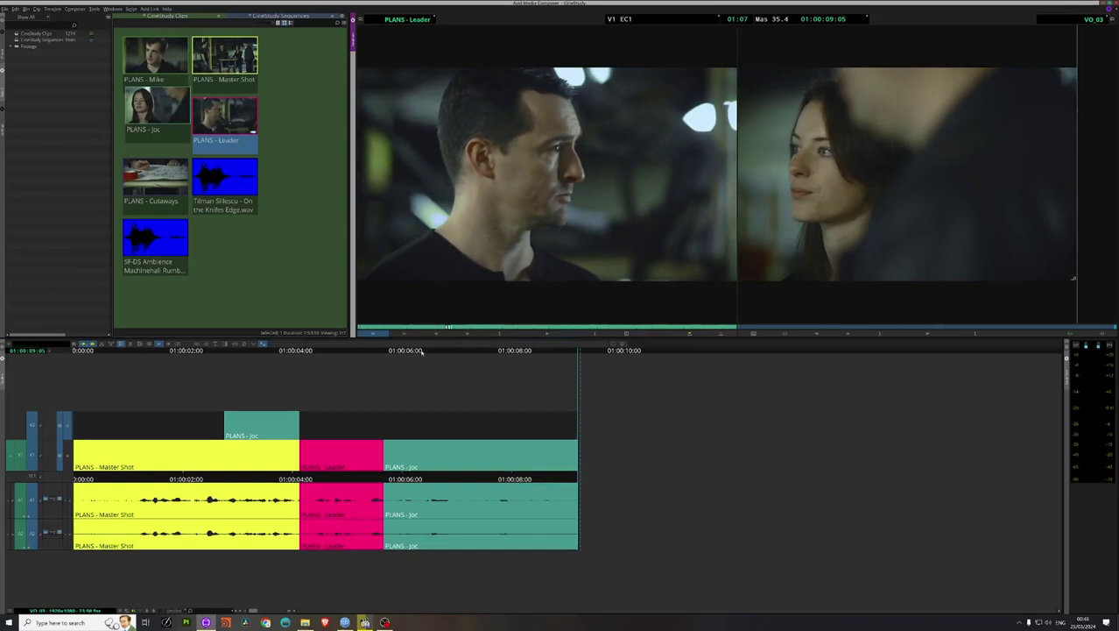
key(space)
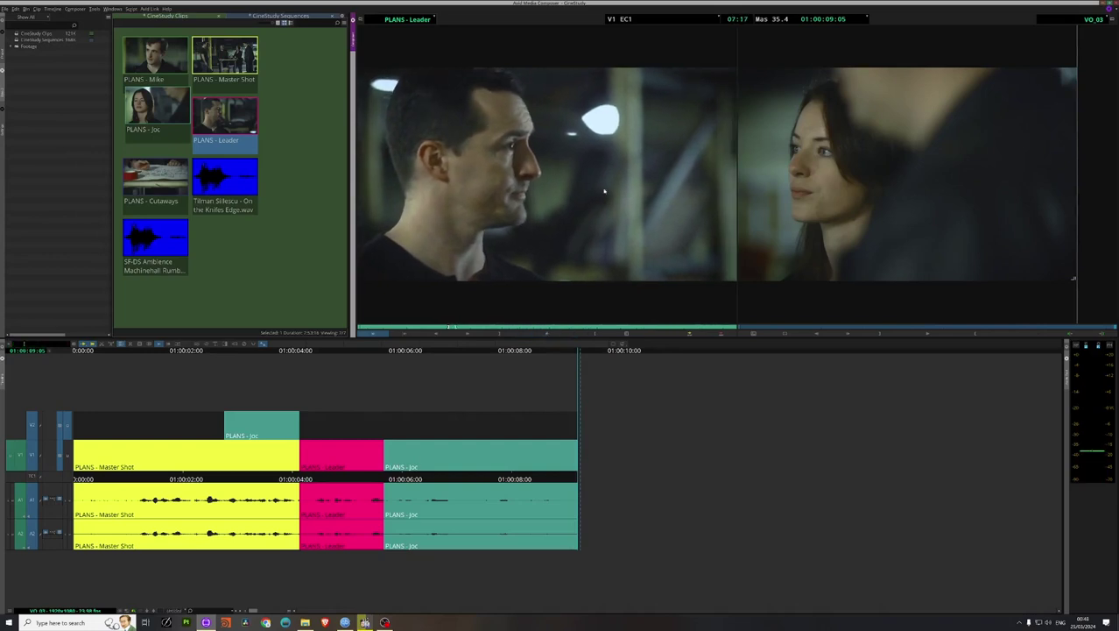
drag(605, 191, 624, 470)
Step: Play the sequence across the cut from PLANS - Joc to the last PLANS - Leader clip to review its pacing
click(554, 355)
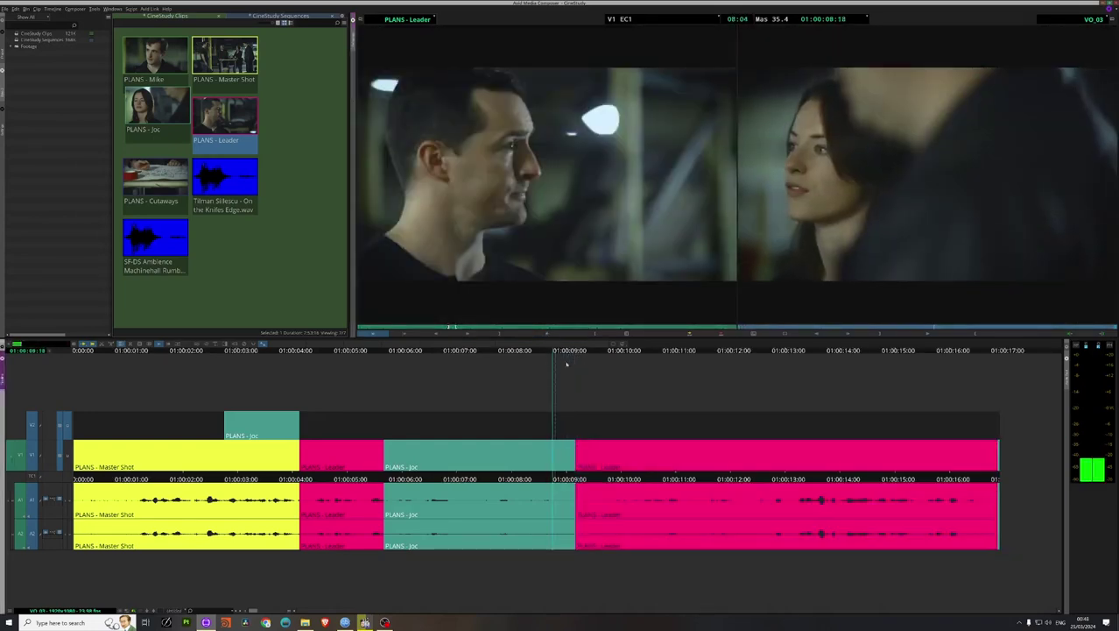
key(space)
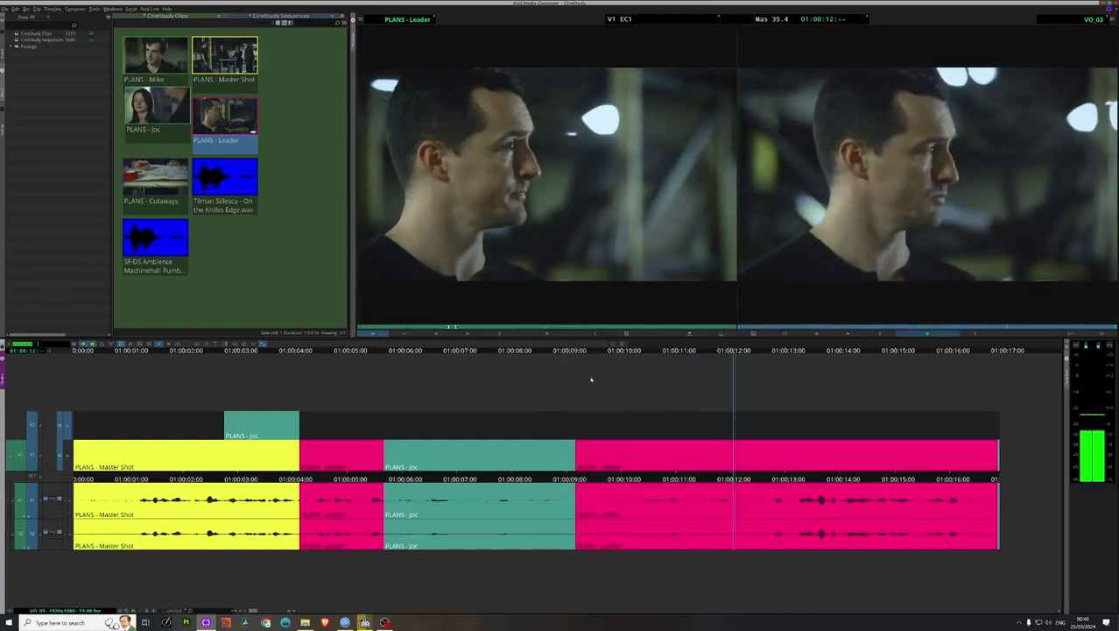
key(space)
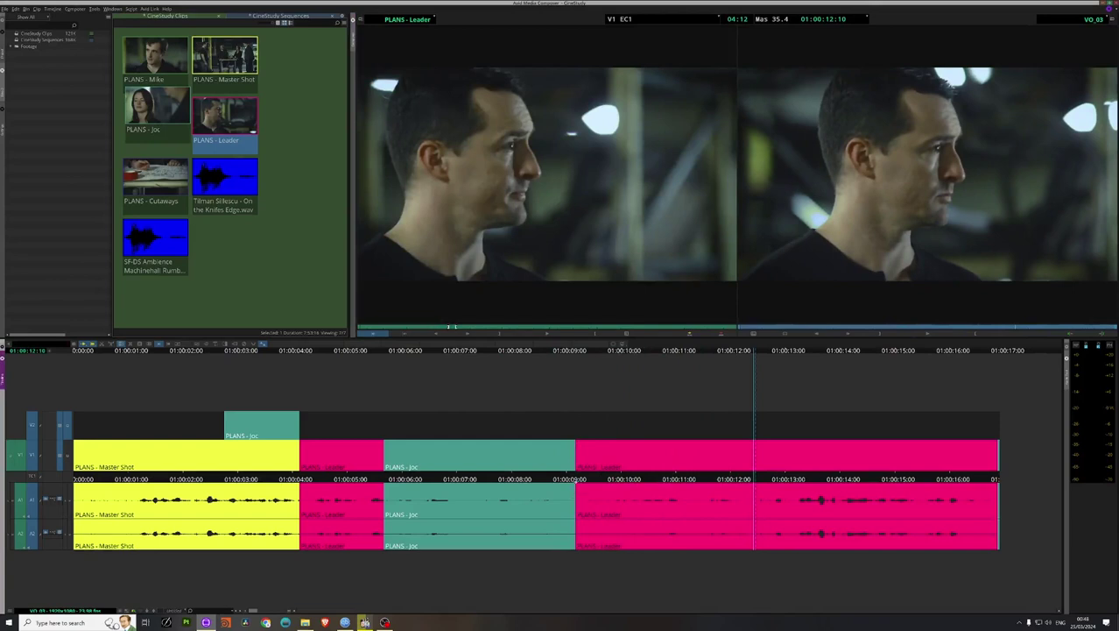
key(space)
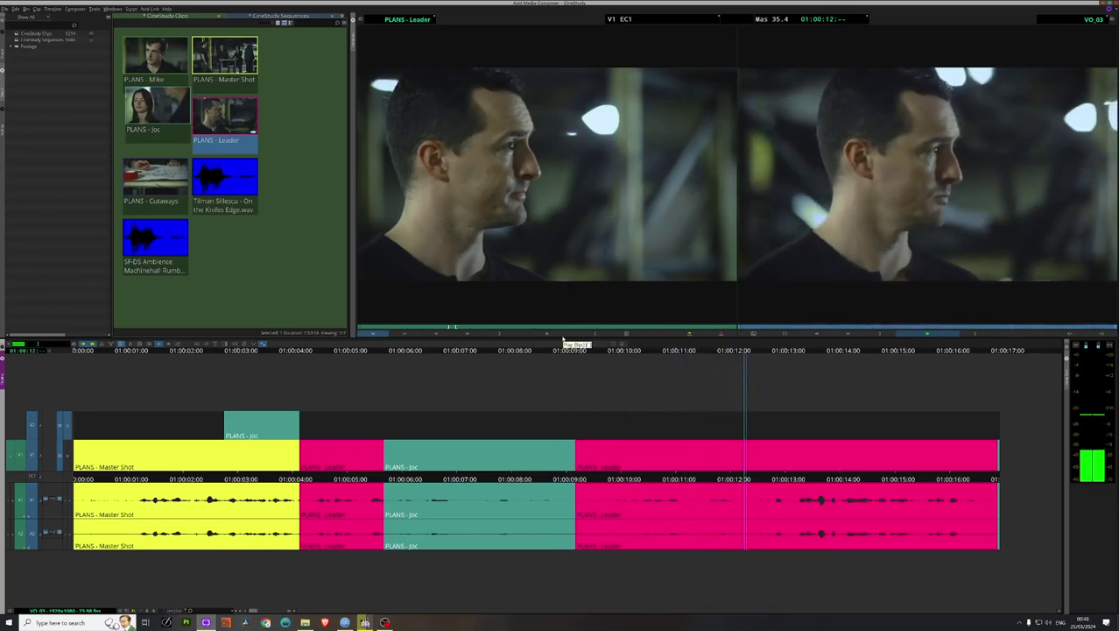
click(481, 351)
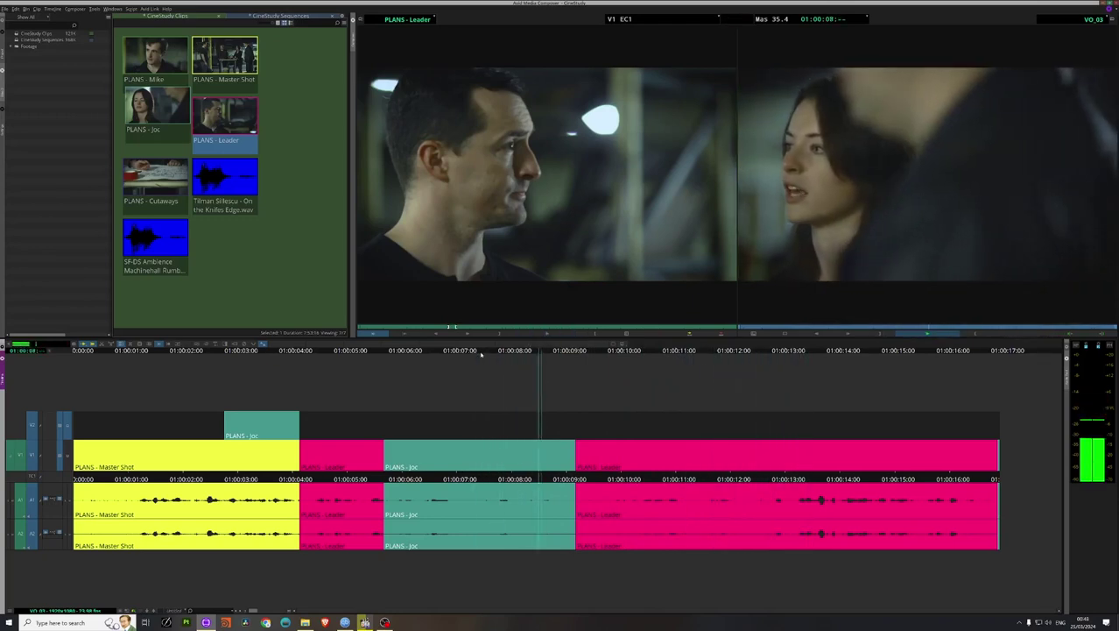
key(space)
key(space)
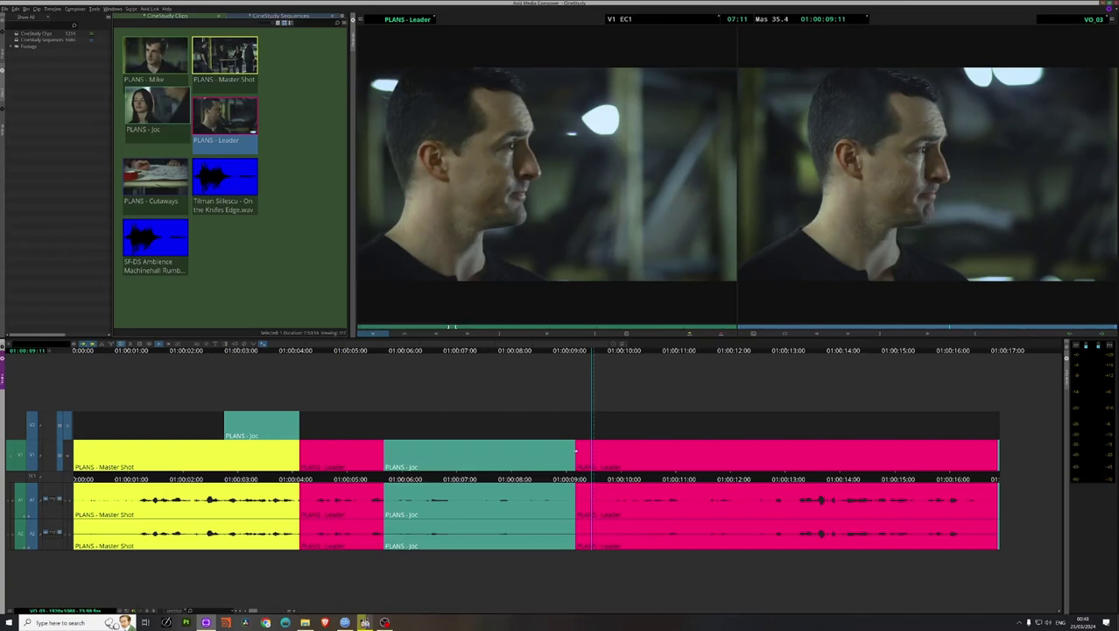
Step: Try a video-only ripple trim moving the V1 cut before the last PLANS - Leader clip back to 01:00:08:16, and undo it
click(576, 451)
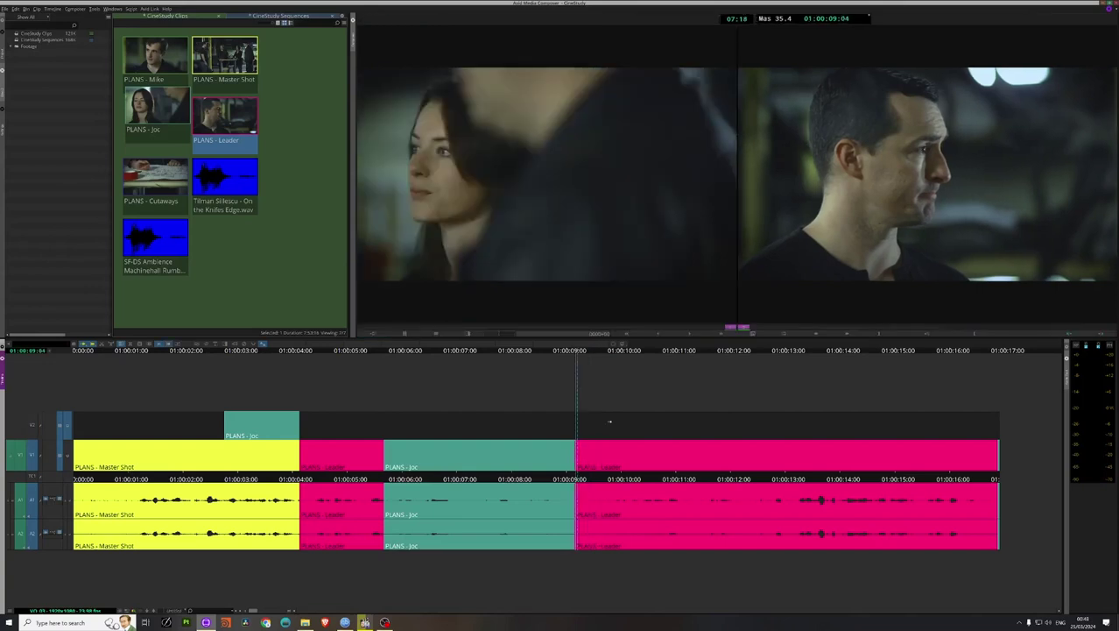
click(609, 421)
click(609, 389)
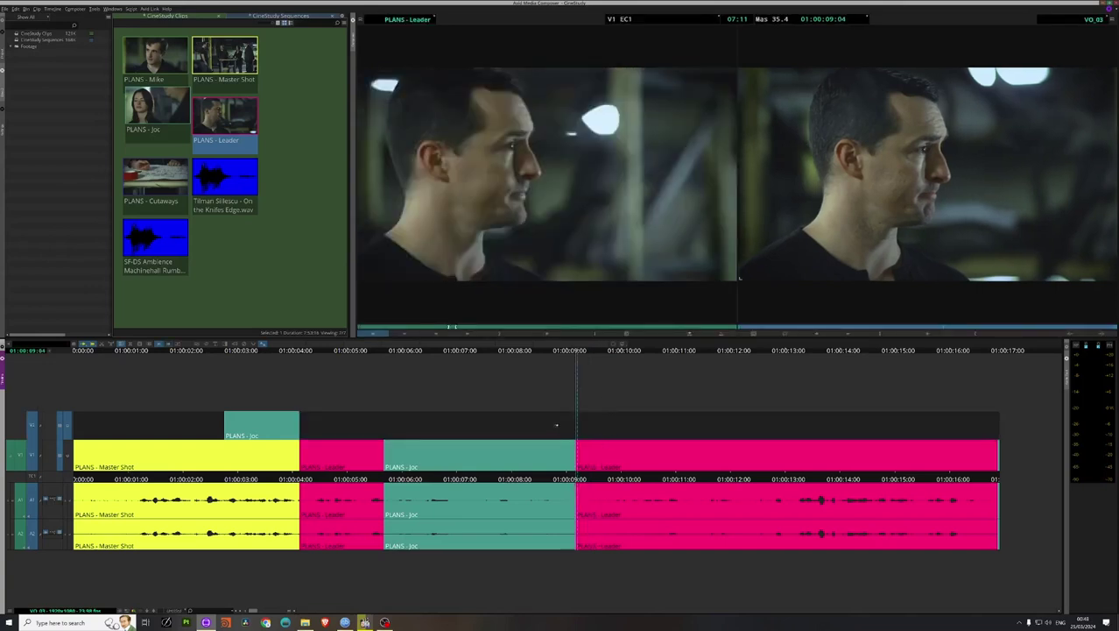
drag(591, 466, 549, 452)
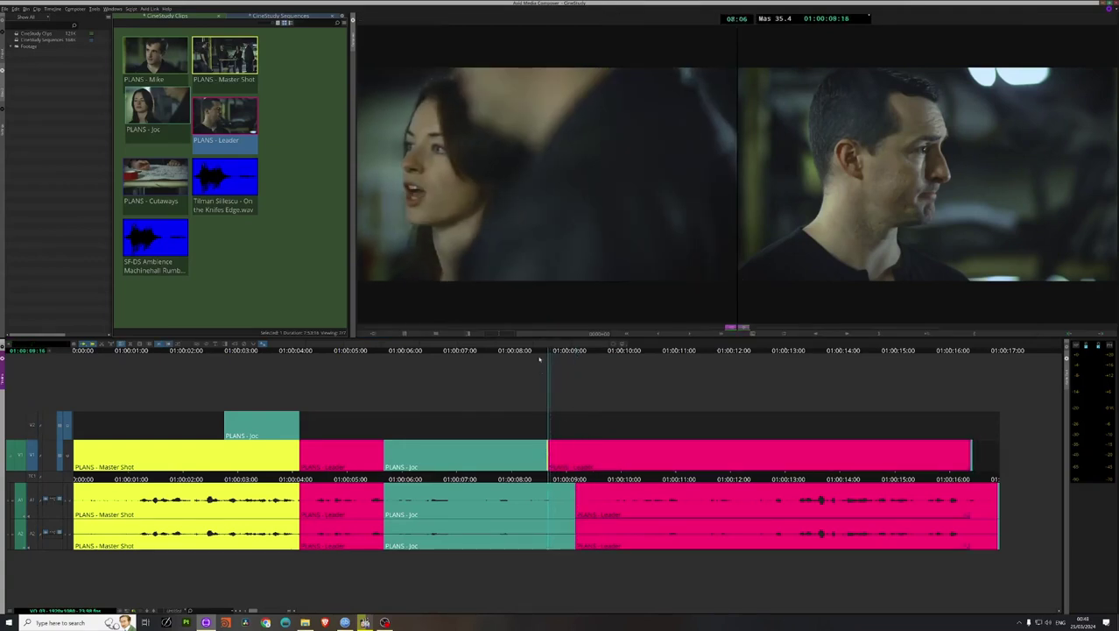
drag(539, 354, 507, 352)
key(space)
key(l)
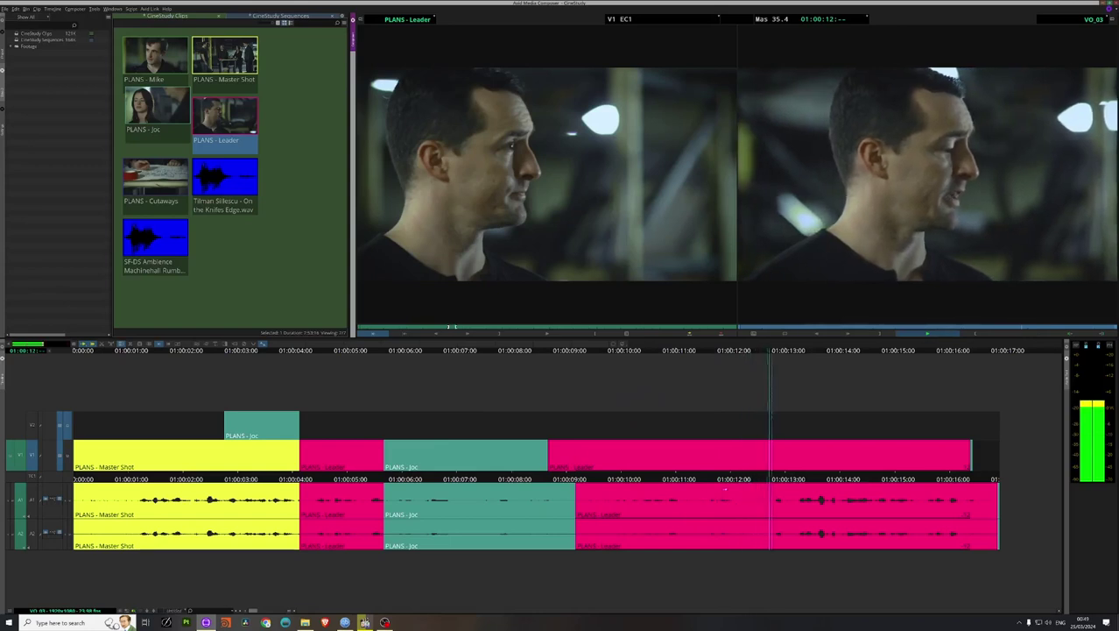
key(k)
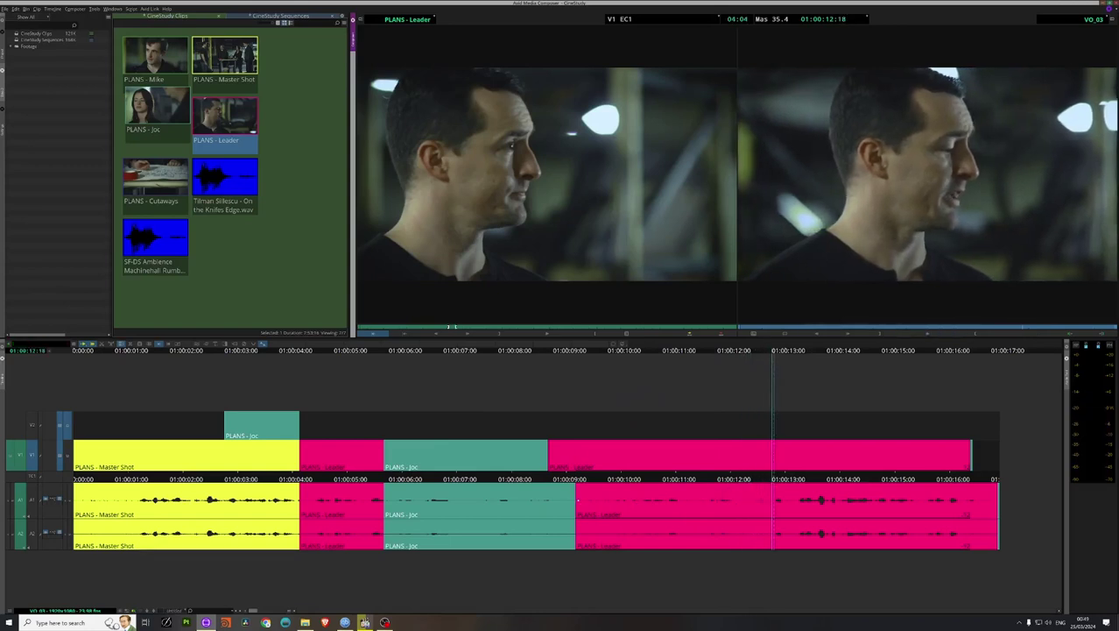
key(ctrl+z)
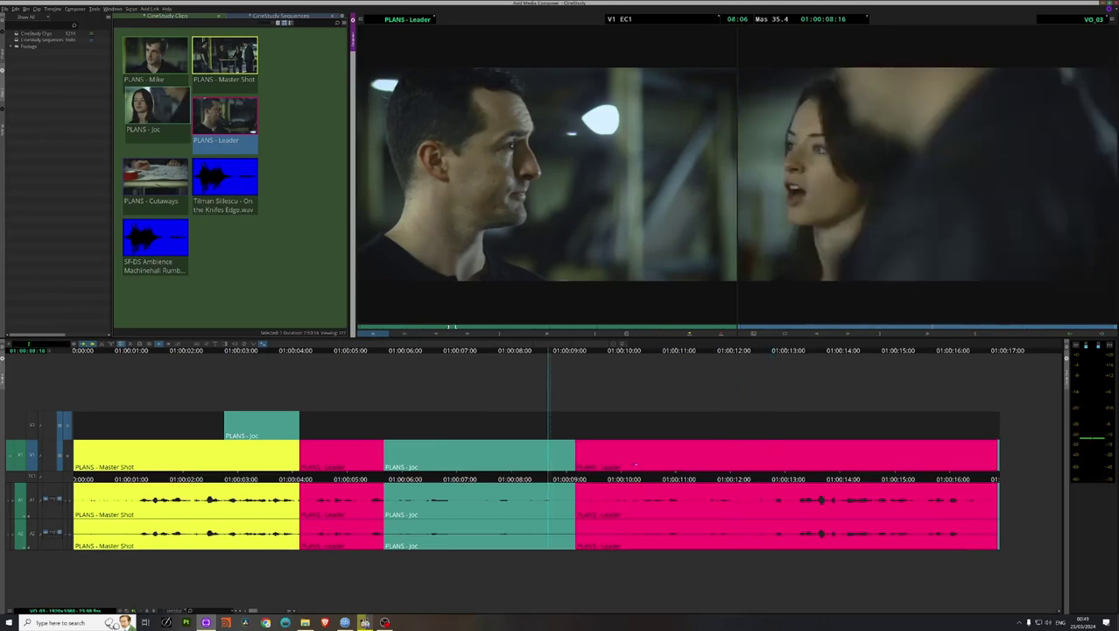
Step: Disable record tracks V1, A1 and A2 while keeping source tracks A1 and A2 enabled
drag(629, 350, 758, 373)
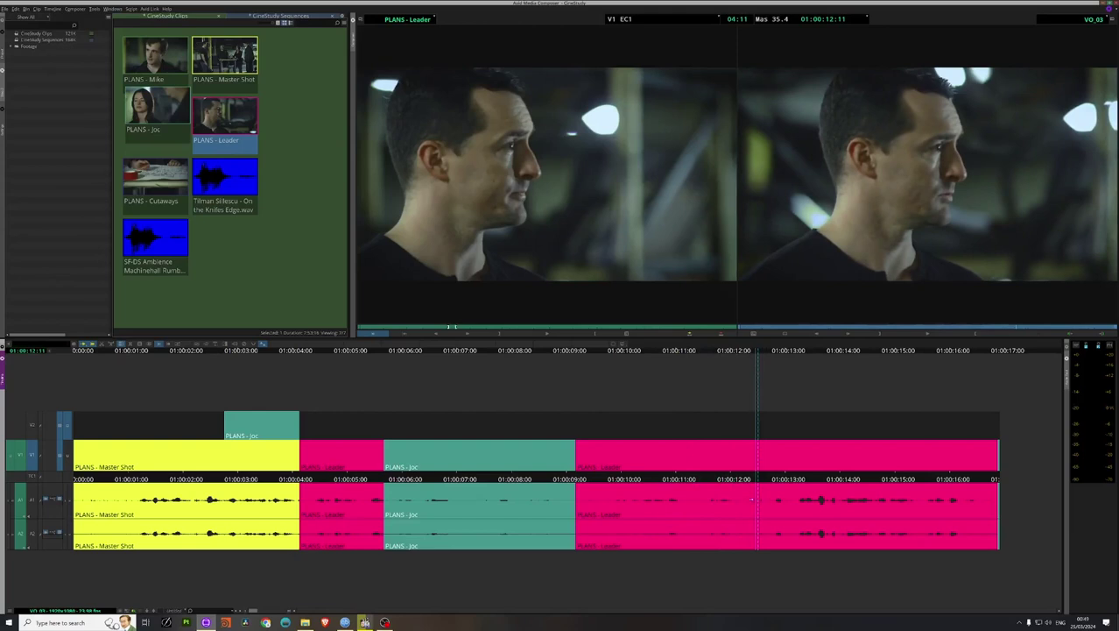
drag(29, 579, 12, 485)
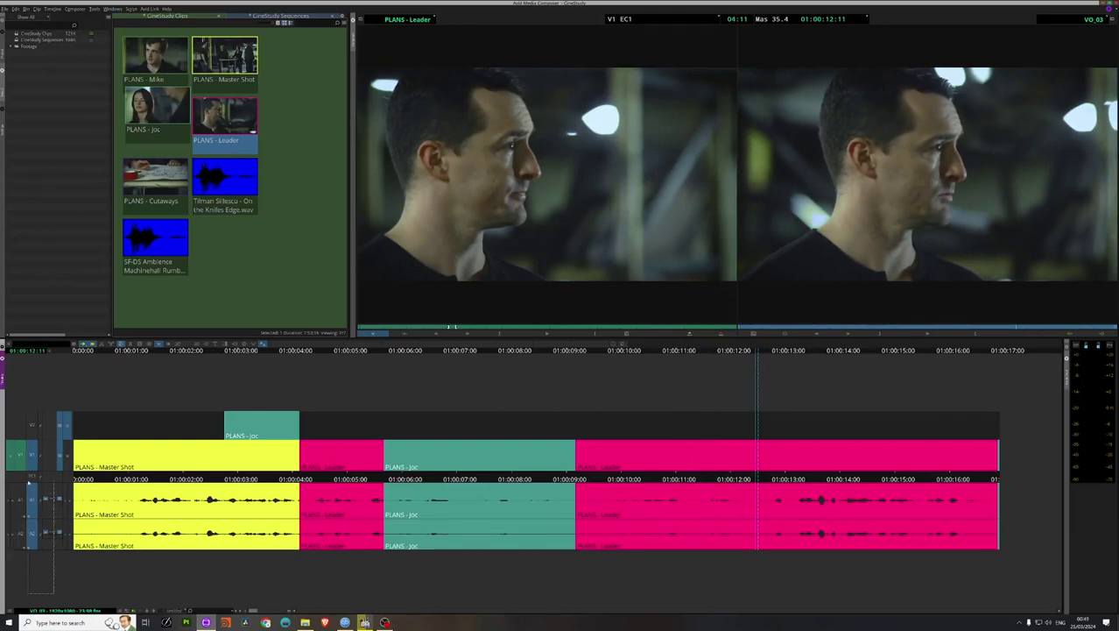
drag(20, 532, 52, 545)
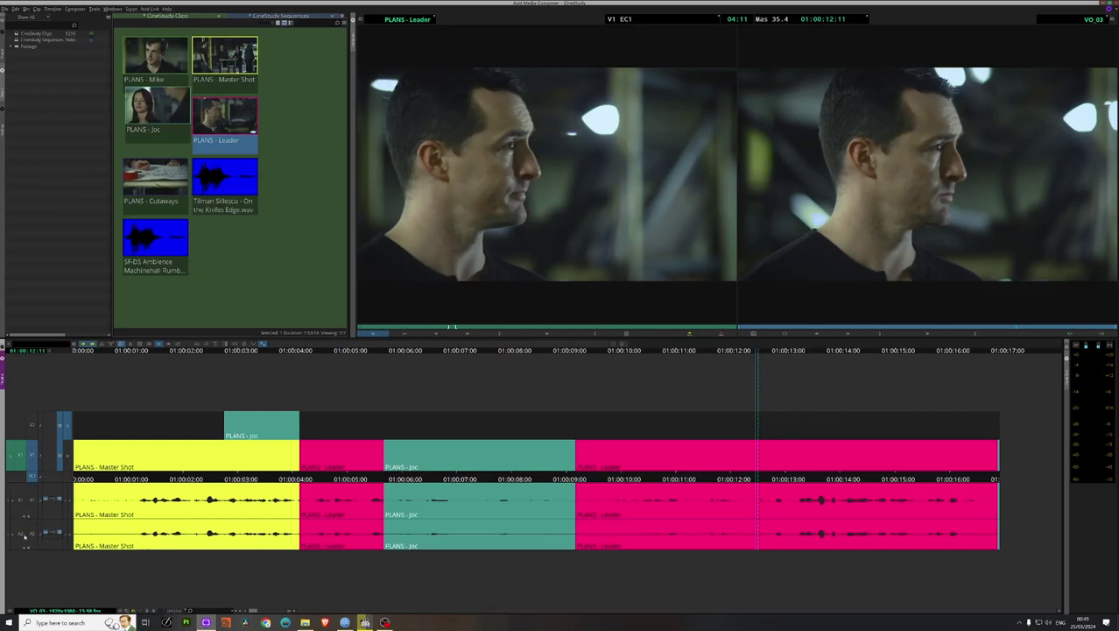
click(20, 532)
click(21, 500)
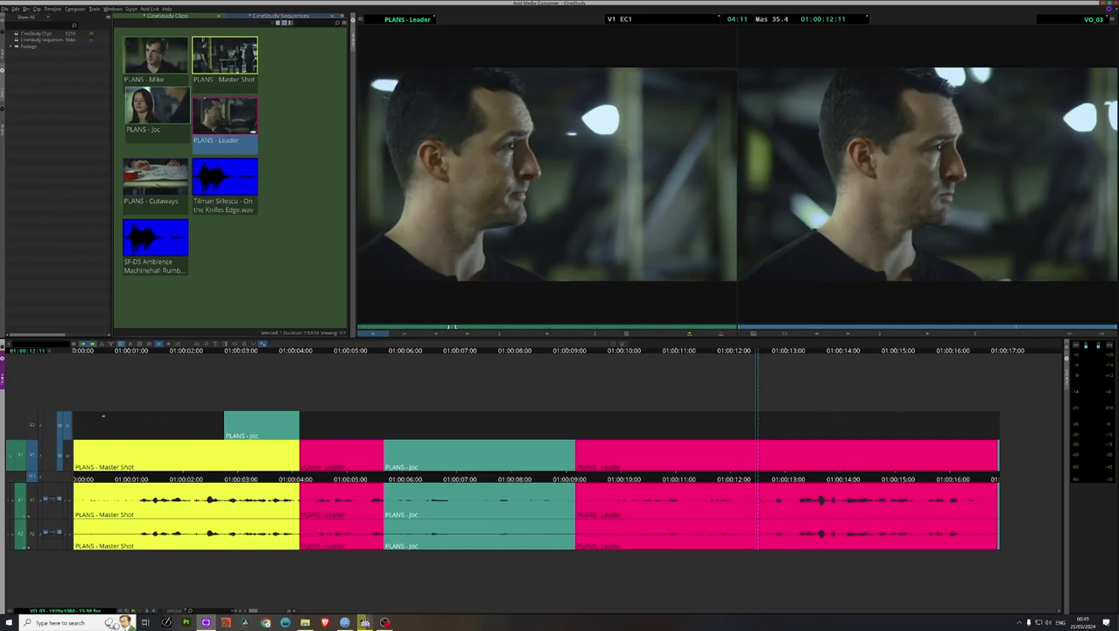
click(32, 455)
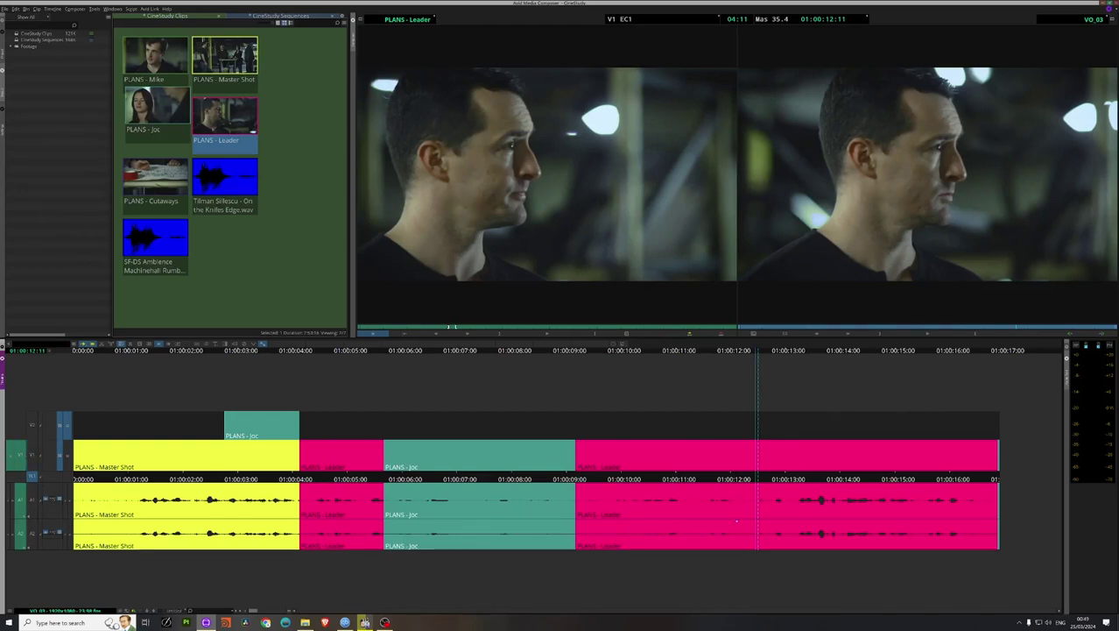
Step: Enable record tracks A1 and A2 and add an edit to the last PLANS - Leader clip's audio at 01:00:11:17
drag(765, 349, 717, 350)
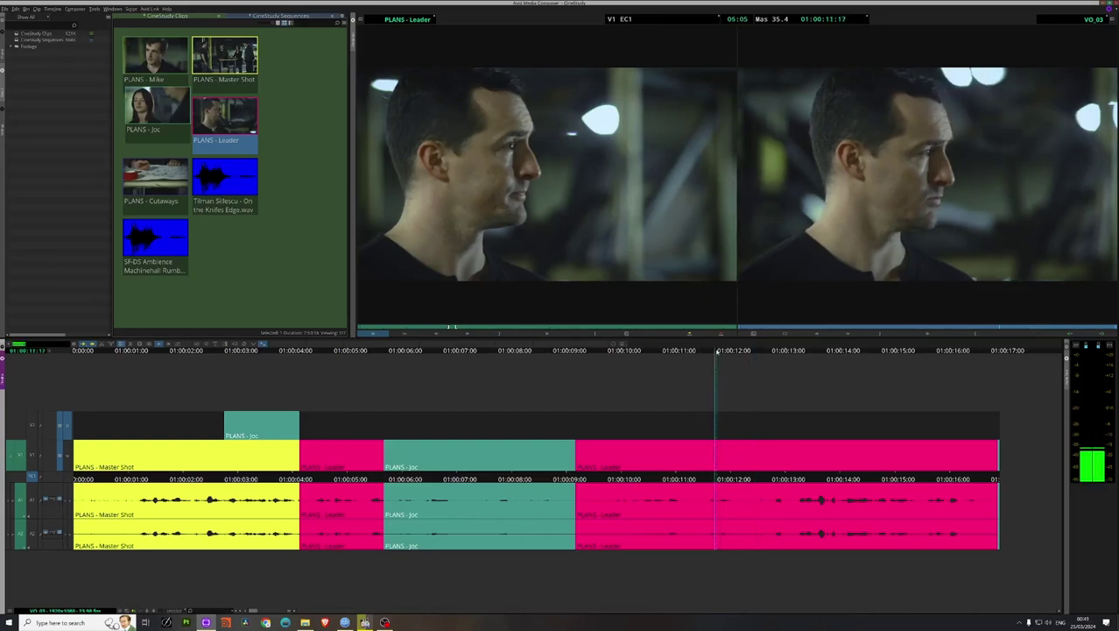
click(32, 507)
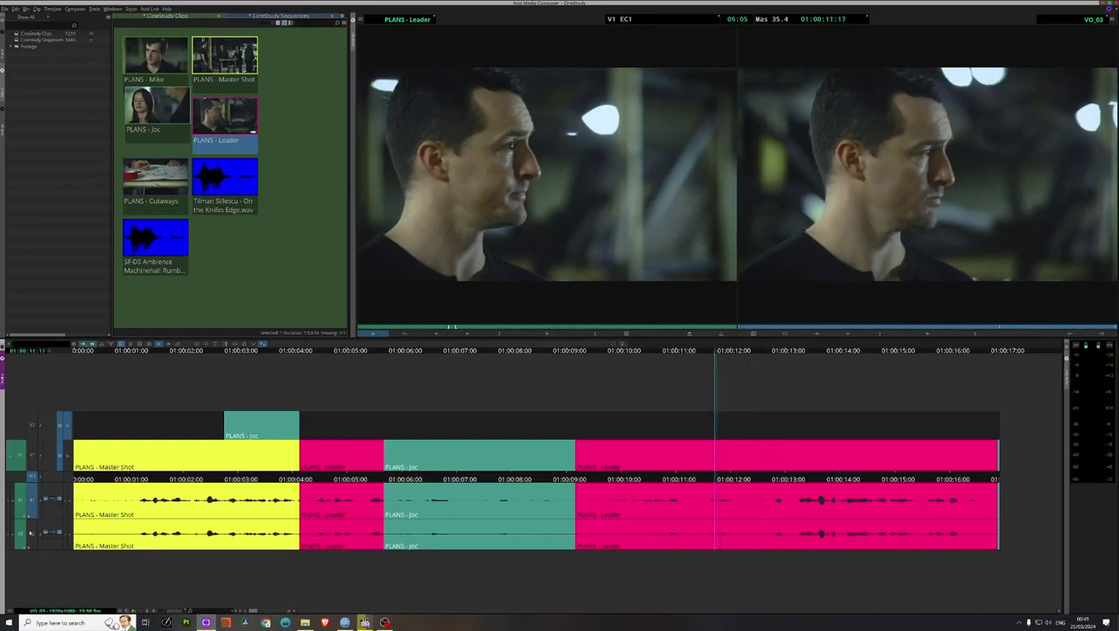
click(31, 532)
key(ctrl+k)
drag(715, 353, 676, 353)
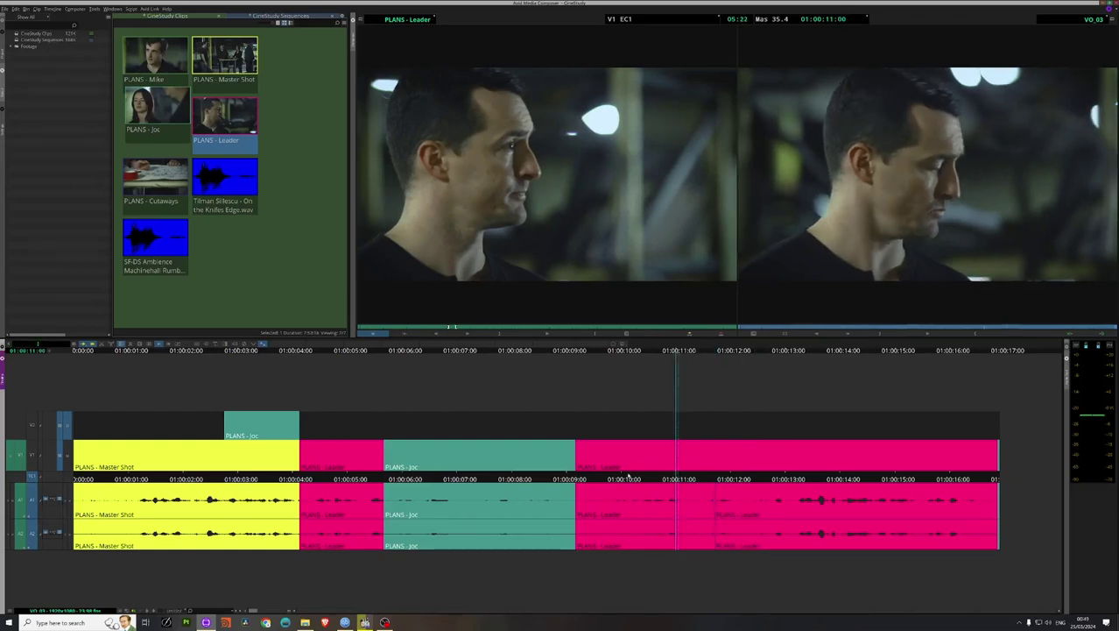
Step: Try to extract the A1 and A2 segments of PLANS - Leader before the added edit, and undo the deletion
click(604, 489)
click(652, 423)
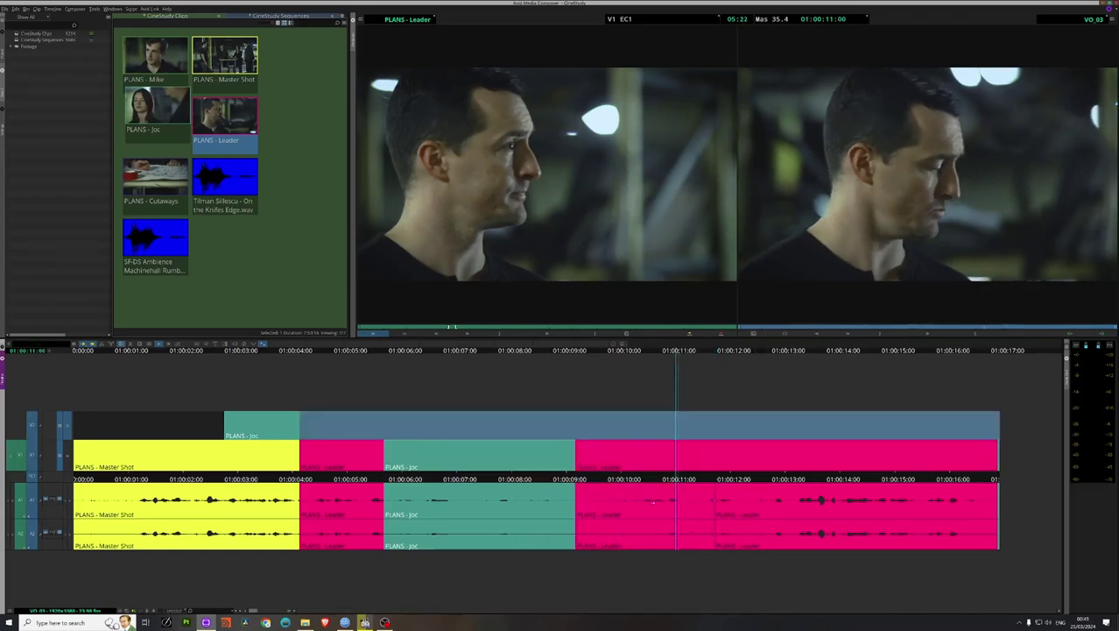
click(641, 492)
click(639, 525)
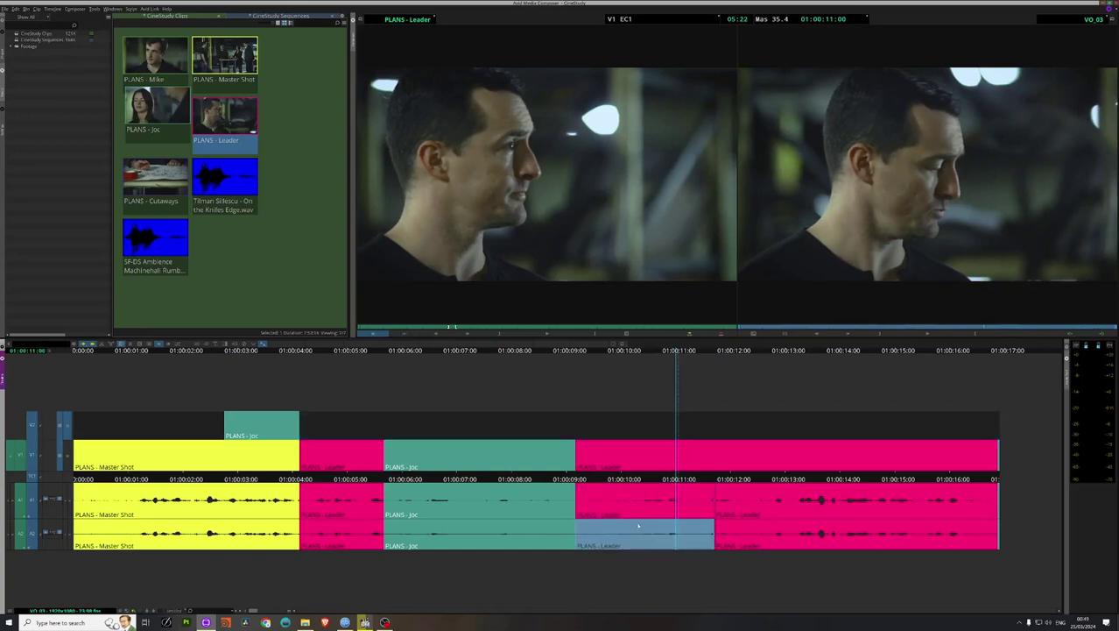
key(alt+shift)
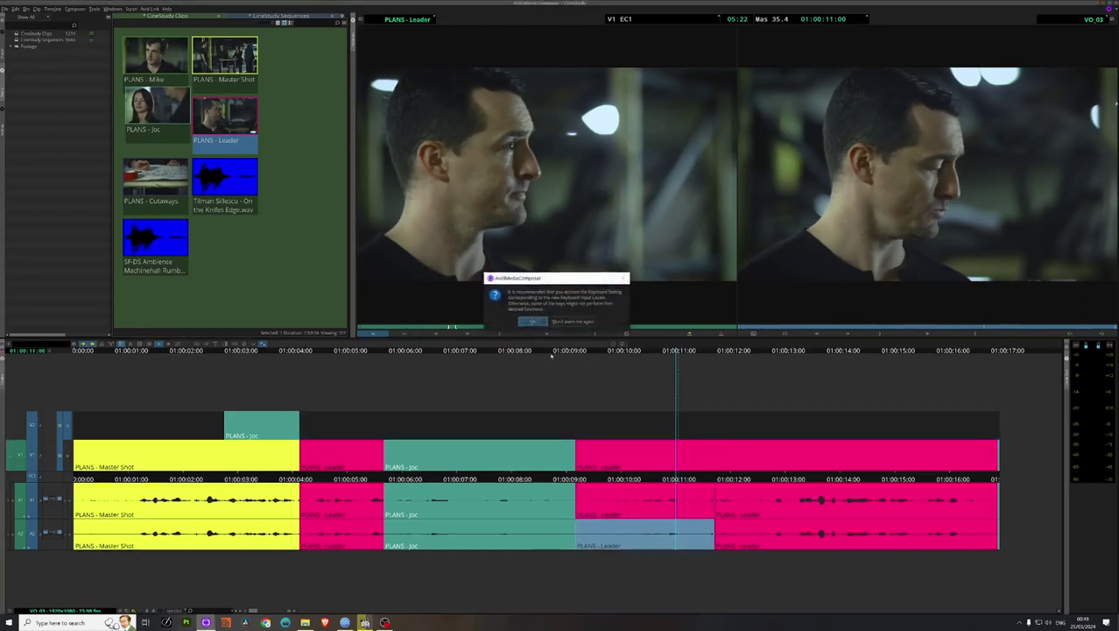
click(532, 324)
key(alt+shift)
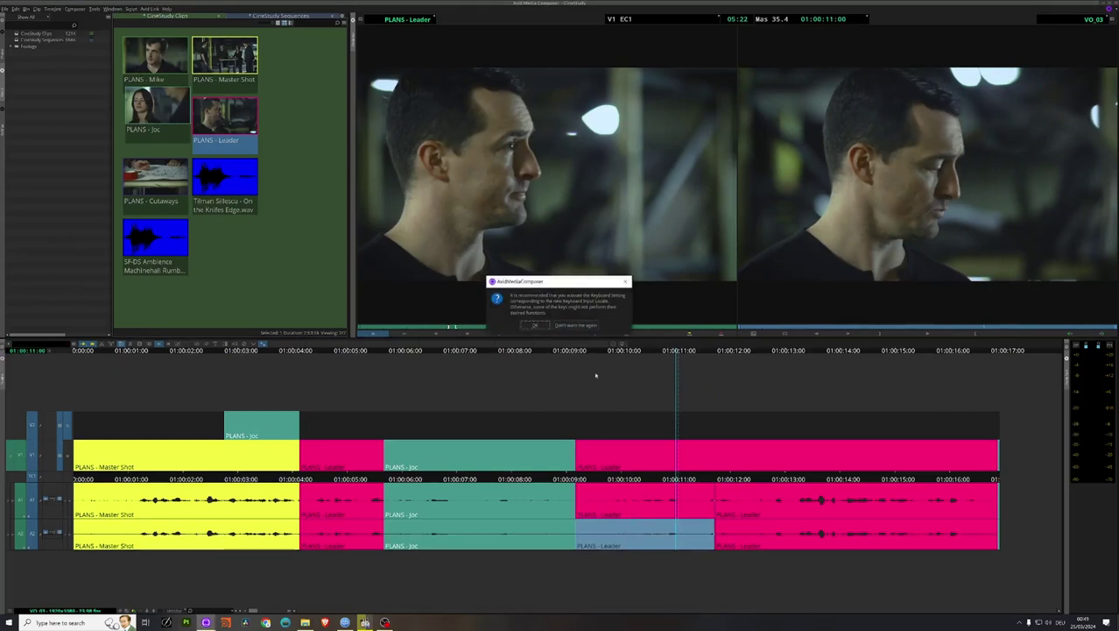
click(536, 325)
shift+click(642, 510)
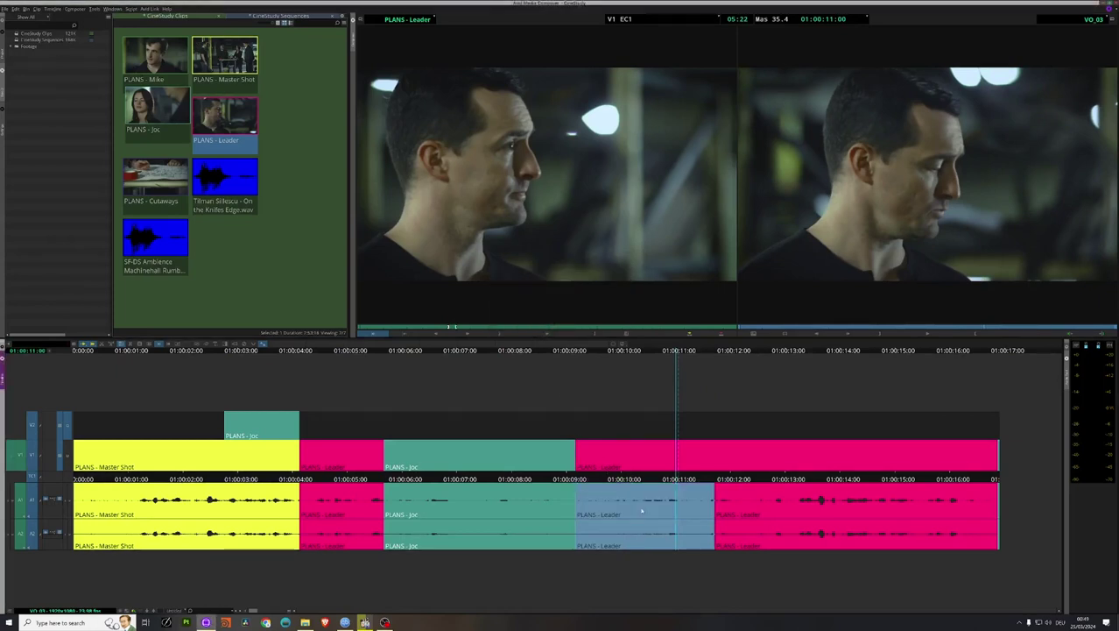
key(Delete)
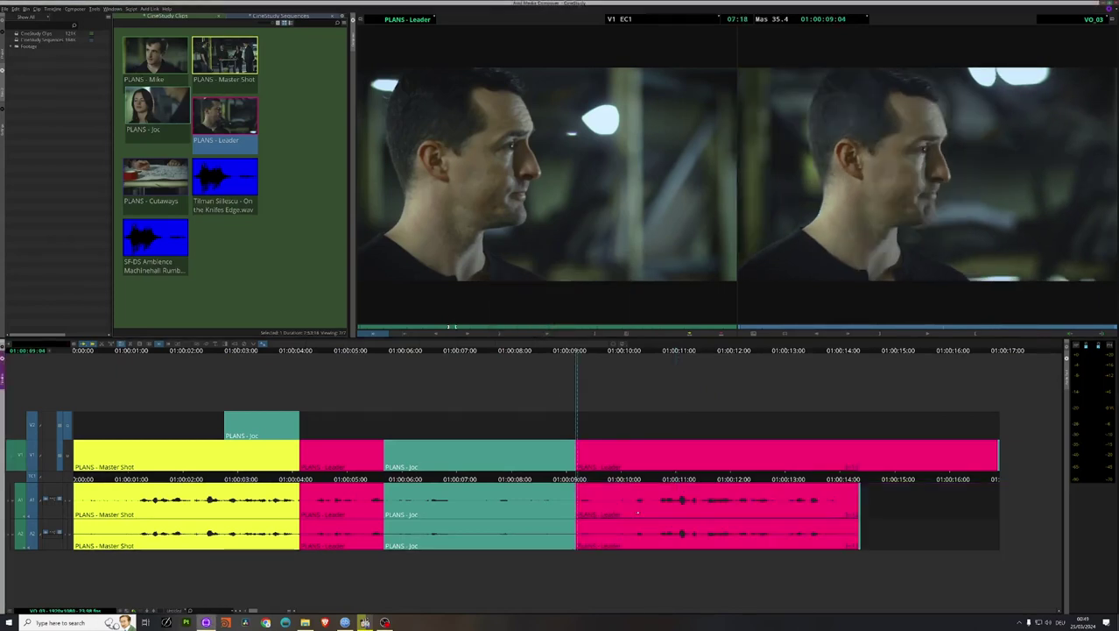
key(ctrl+z)
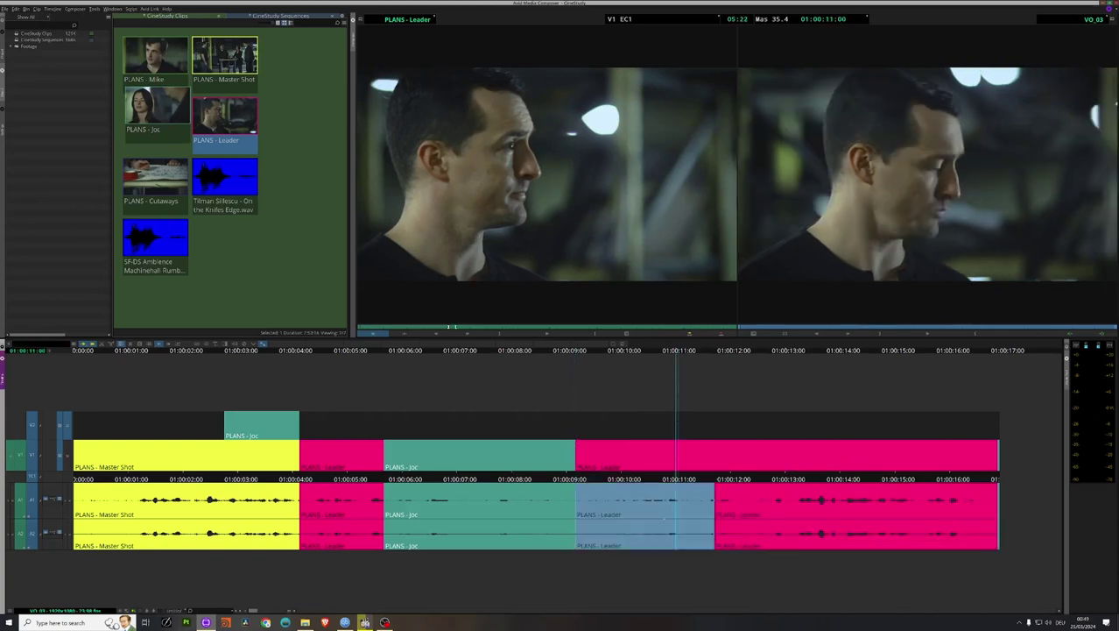
Step: Select the PLANS - Leader audio segments on A1 and A2 that lie before the added edit
drag(648, 569, 635, 497)
click(668, 552)
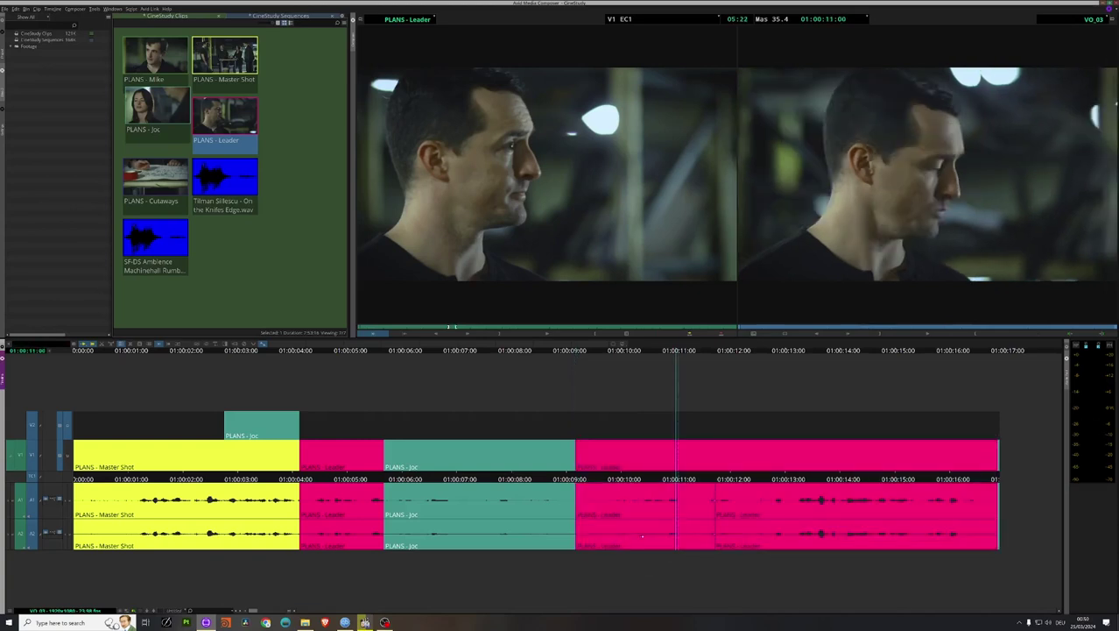
click(636, 539)
click(637, 510)
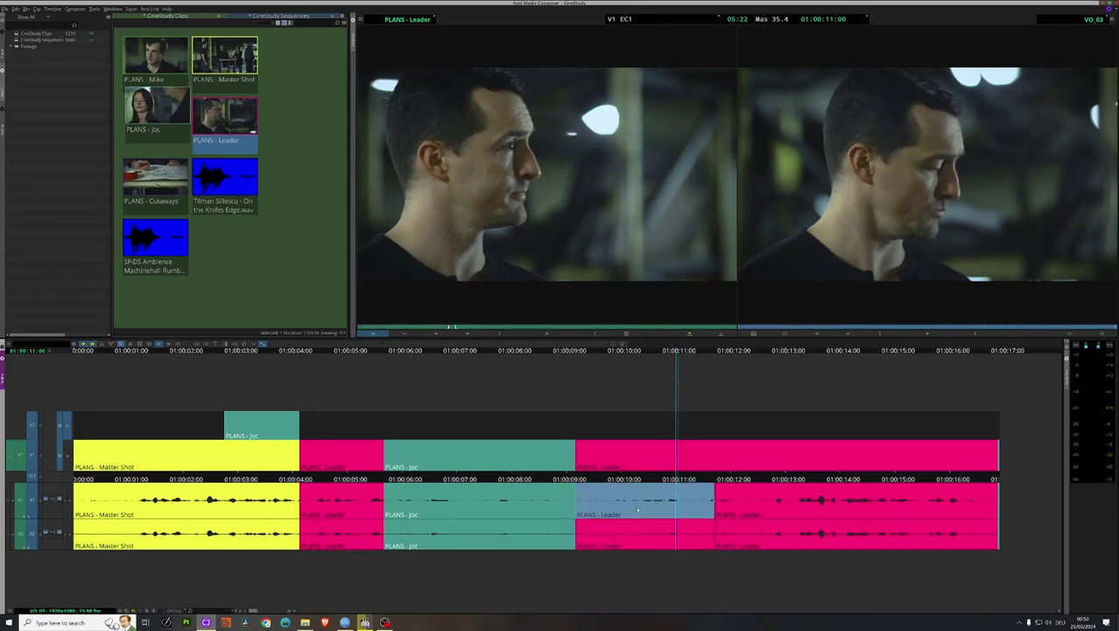
shift+click(635, 540)
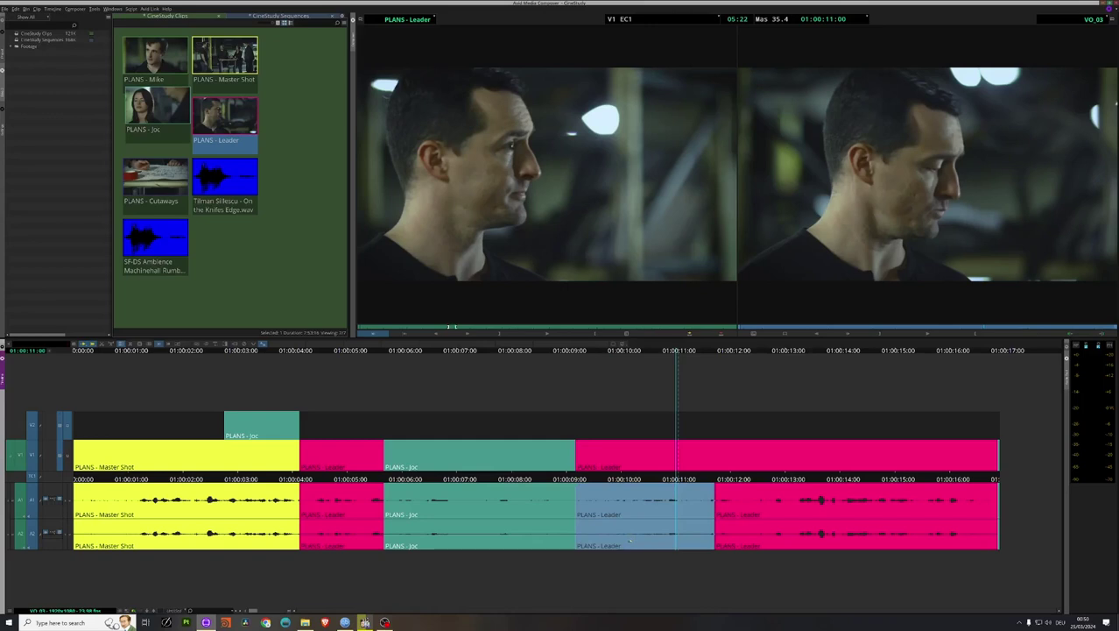
Step: Add the last PLANS - Leader clip on V1 to the segment selection, and clear the whole selection
click(637, 351)
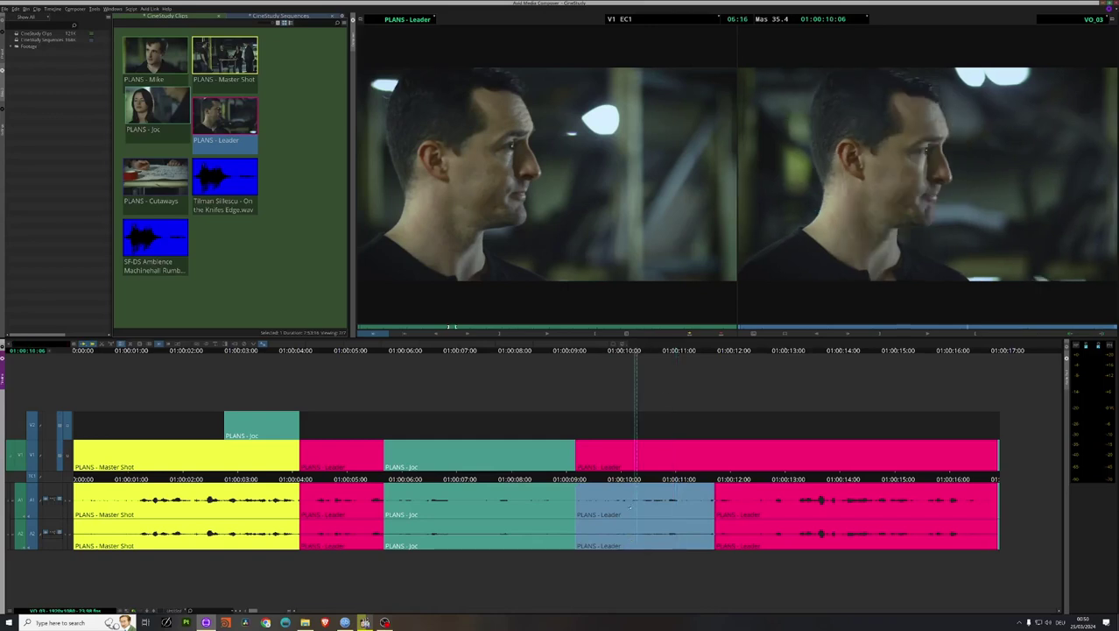
click(621, 531)
click(659, 488)
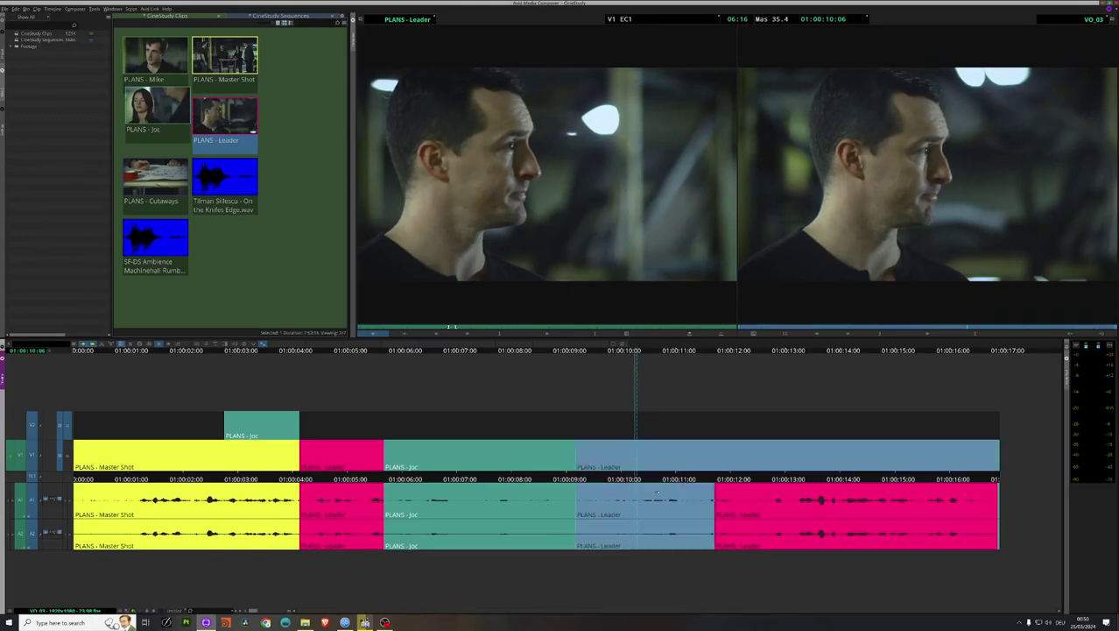
drag(655, 577, 650, 510)
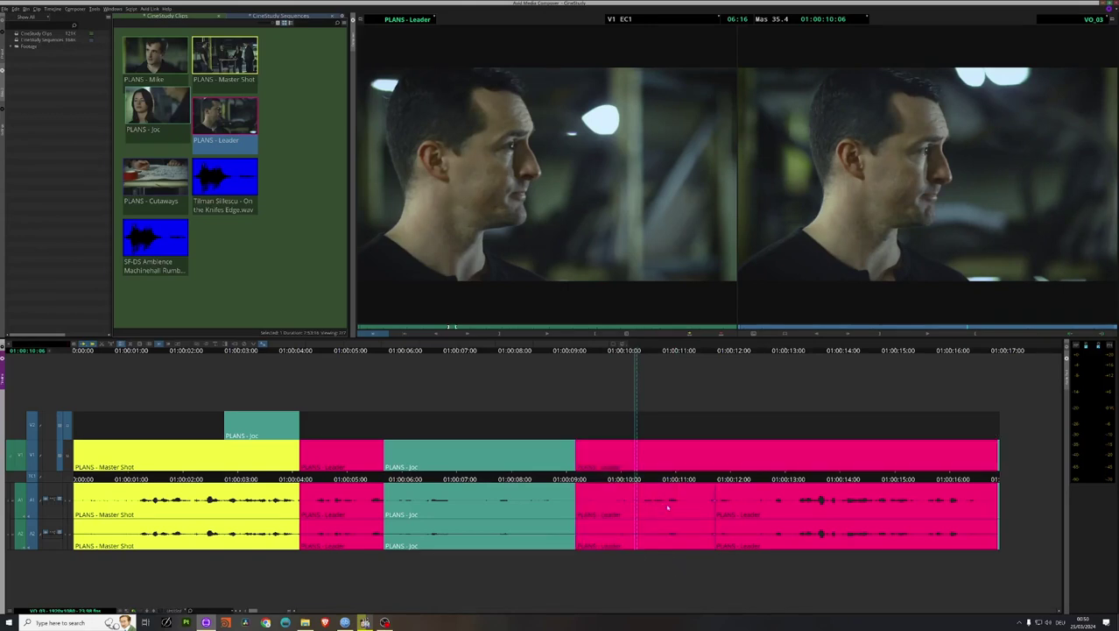
Step: Try extracting both audio segments of the last PLANS - Leader shot that precede the added edit
click(658, 507)
click(659, 533)
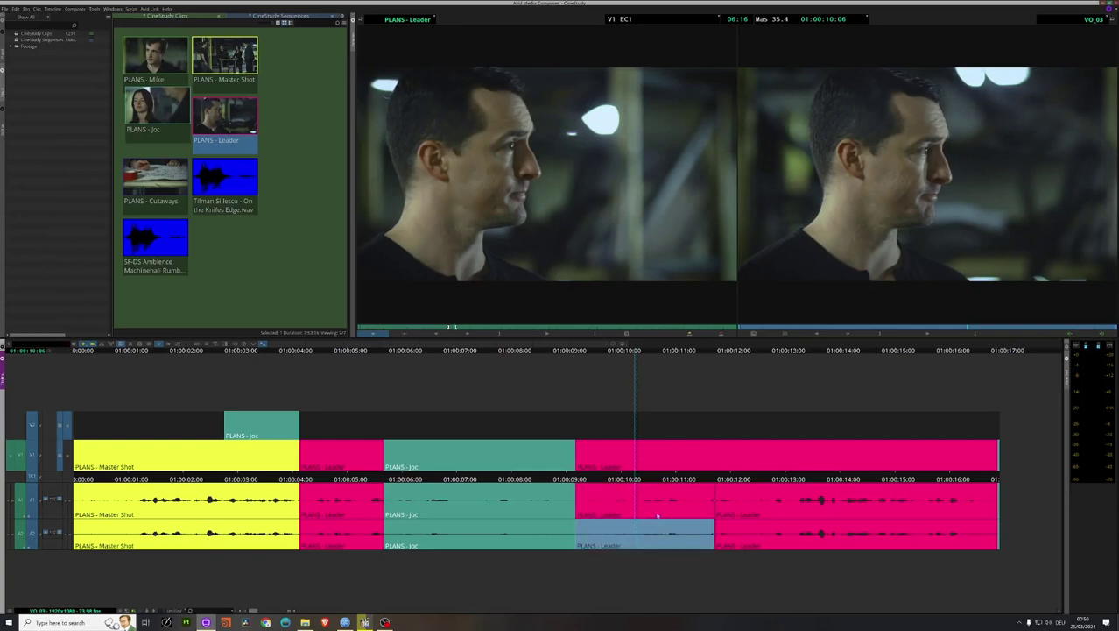
shift+click(658, 516)
key(Delete)
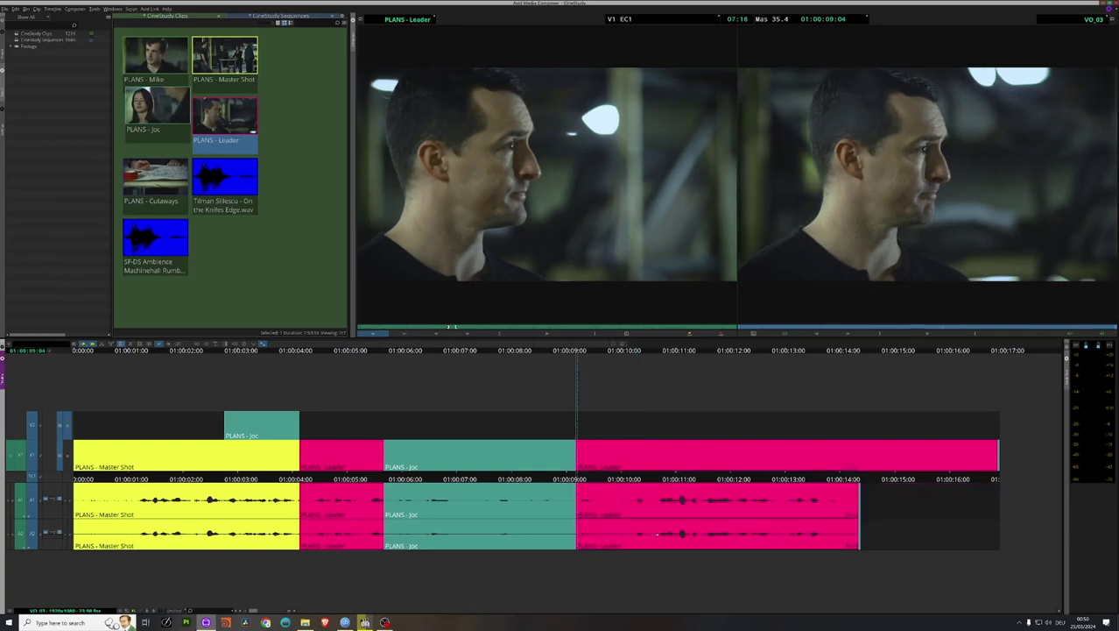
Step: Play across the cut into the shifted PLANS - Leader audio, and undo the extraction
drag(573, 351, 550, 352)
key(space)
click(540, 351)
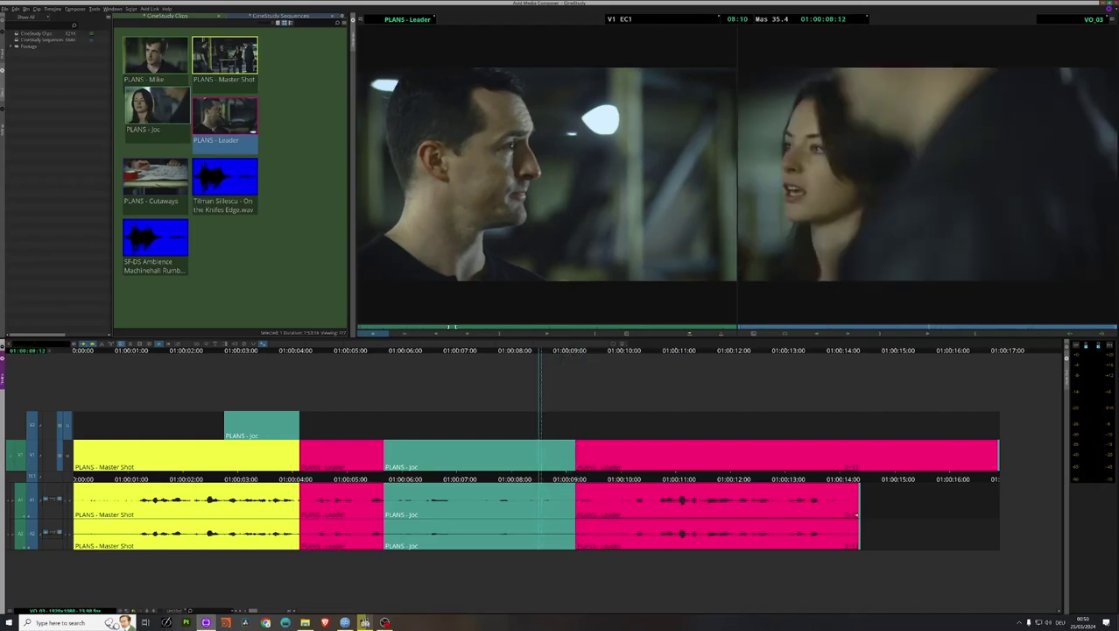
key(ctrl+z)
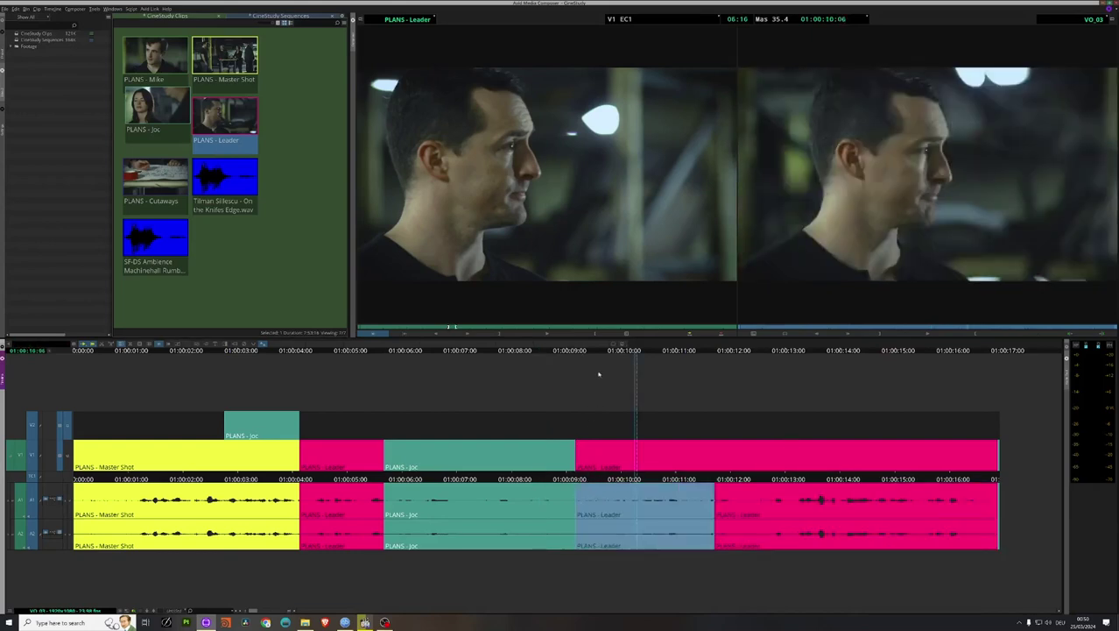
Step: Roll the cut between PLANS - Joc and the last PLANS - Leader on V1, A1 and A2 to the added edit, and play it back
key(space)
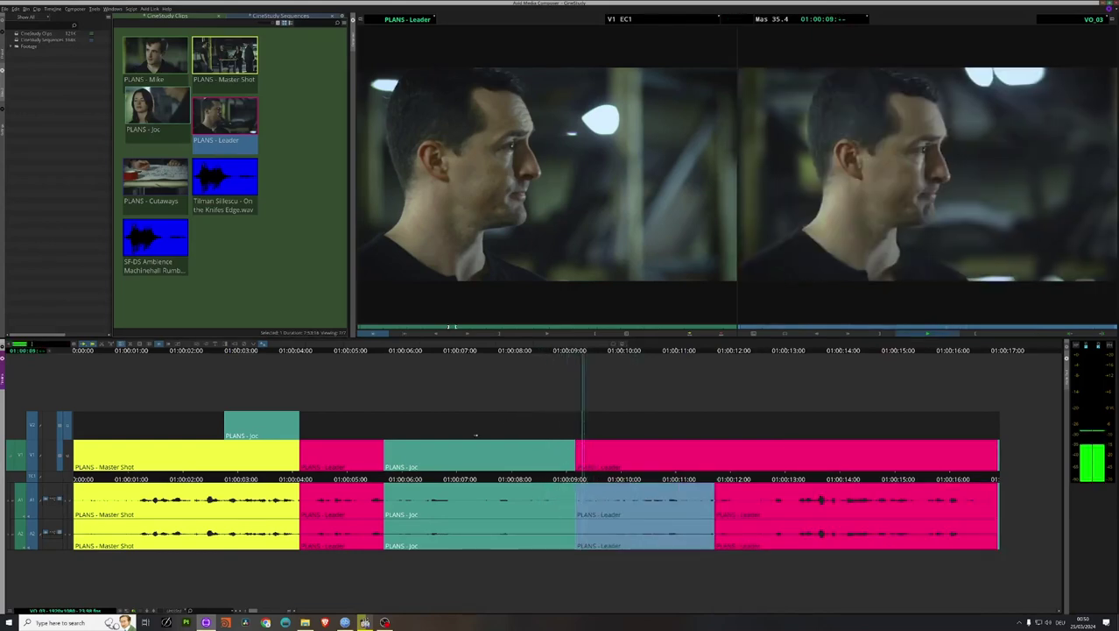
key(space)
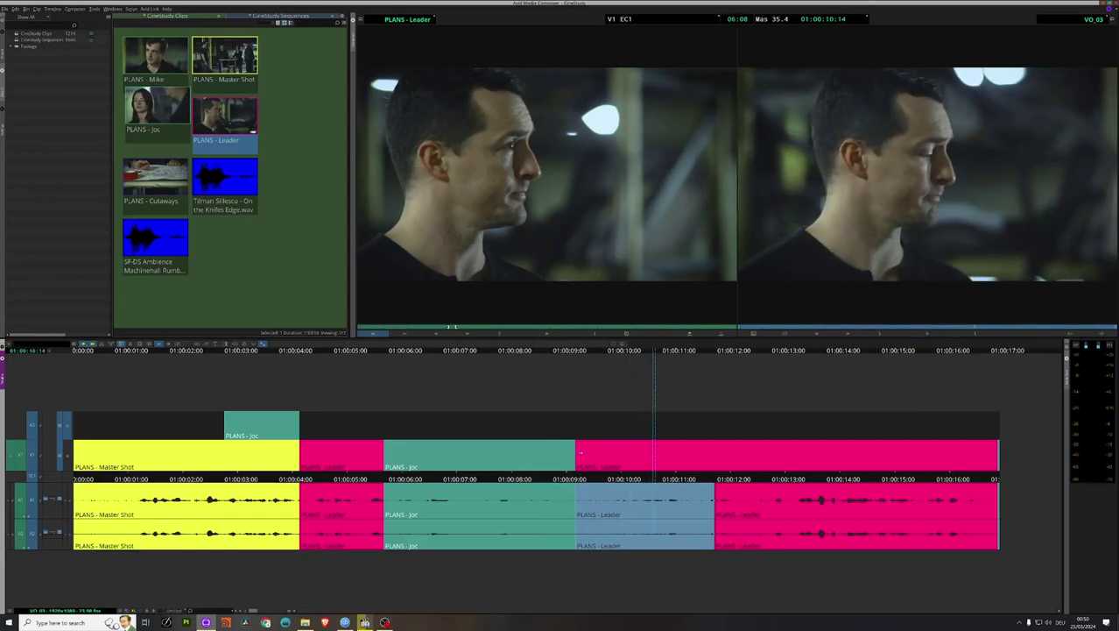
drag(575, 453, 712, 457)
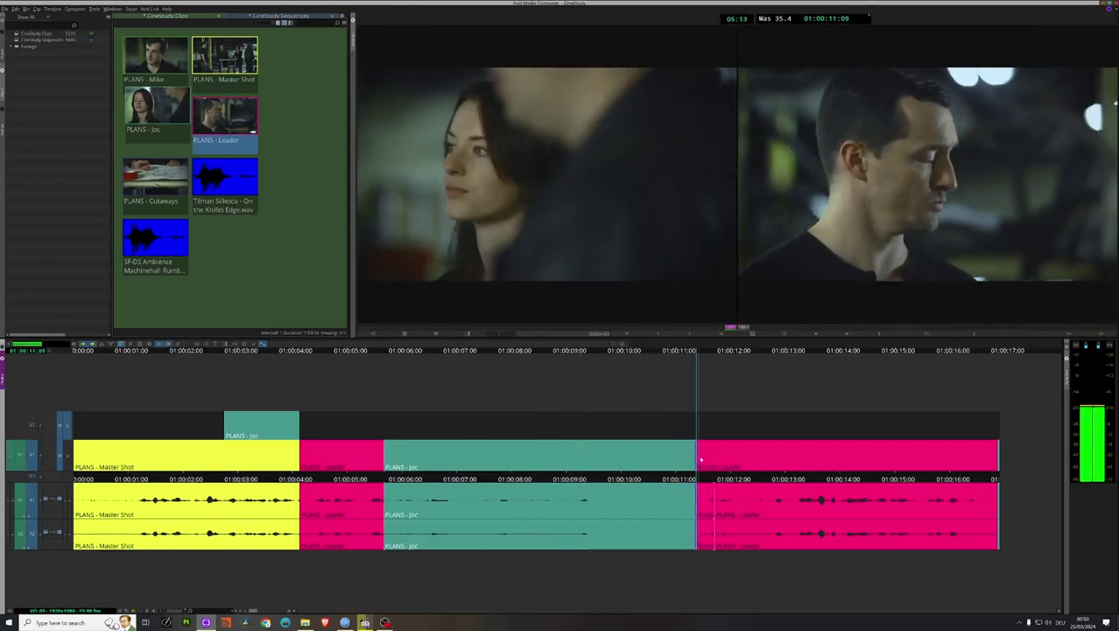
key(space)
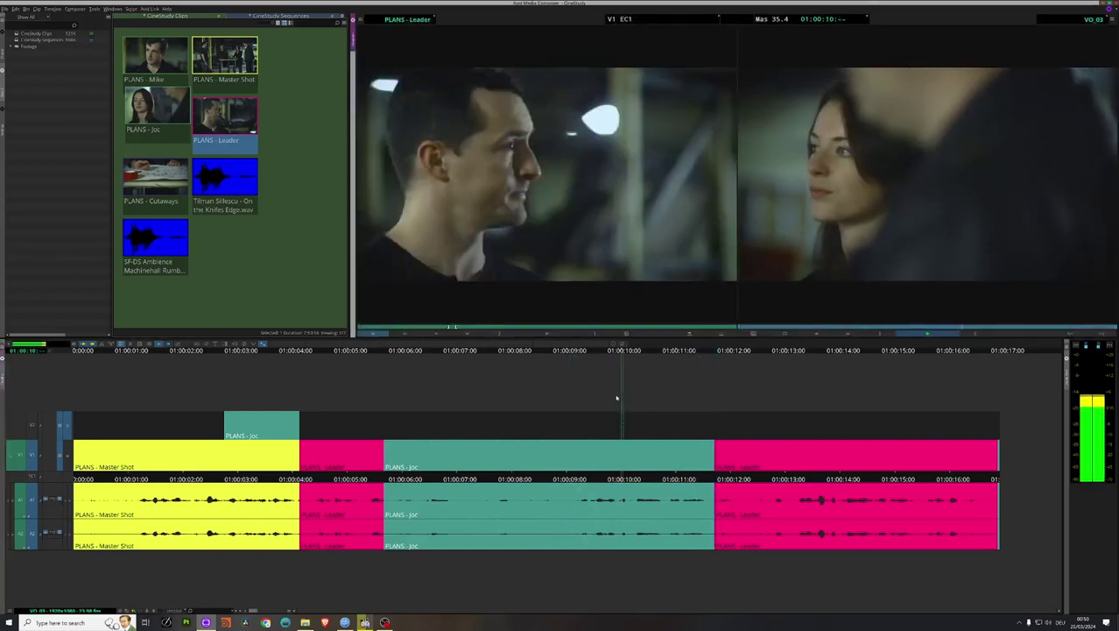
key(space)
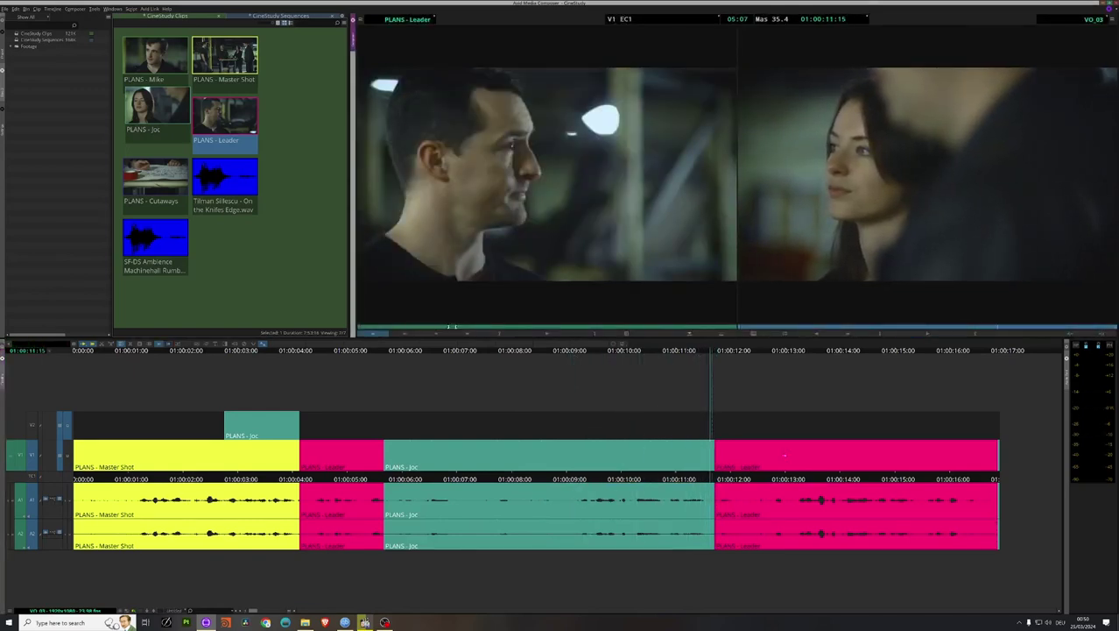
Step: Play the last PLANS - Leader shot up to about 01:00:11:06 to find a spot for a cutaway
click(362, 361)
key(space)
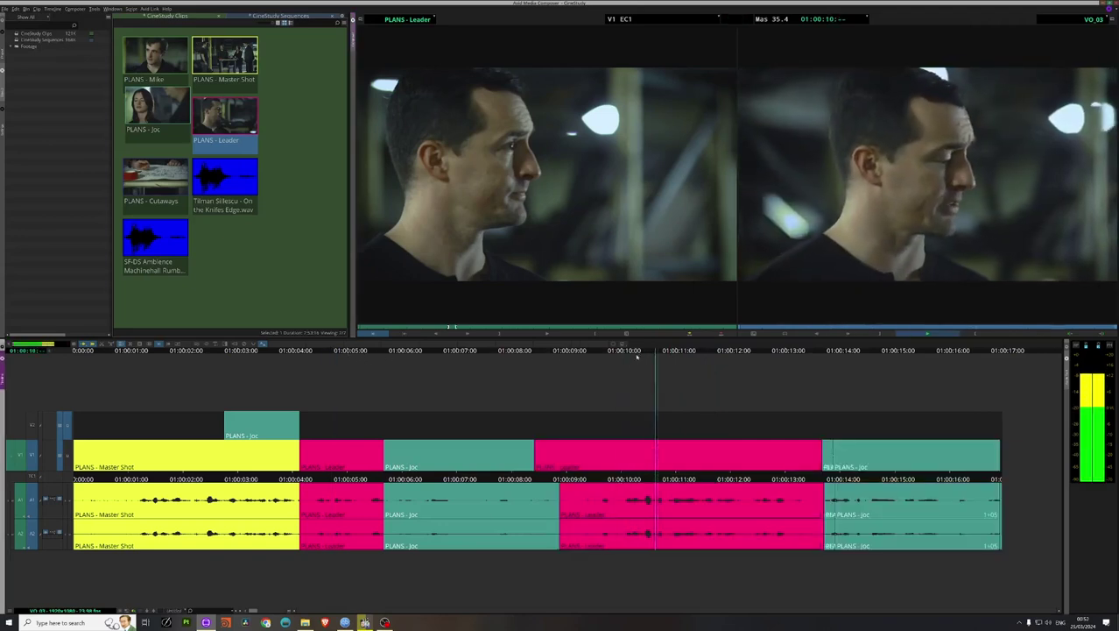
key(space)
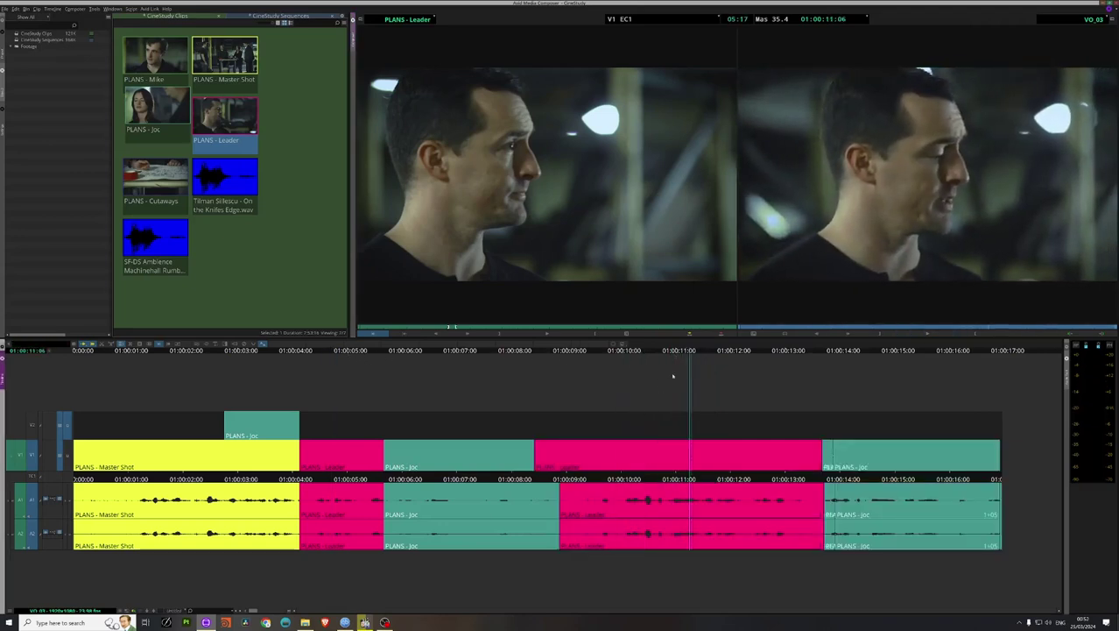
Step: Load PLANS - Cutaways as the source and mark a section of about 01:17 where the hand points at the plans
double_click(160, 185)
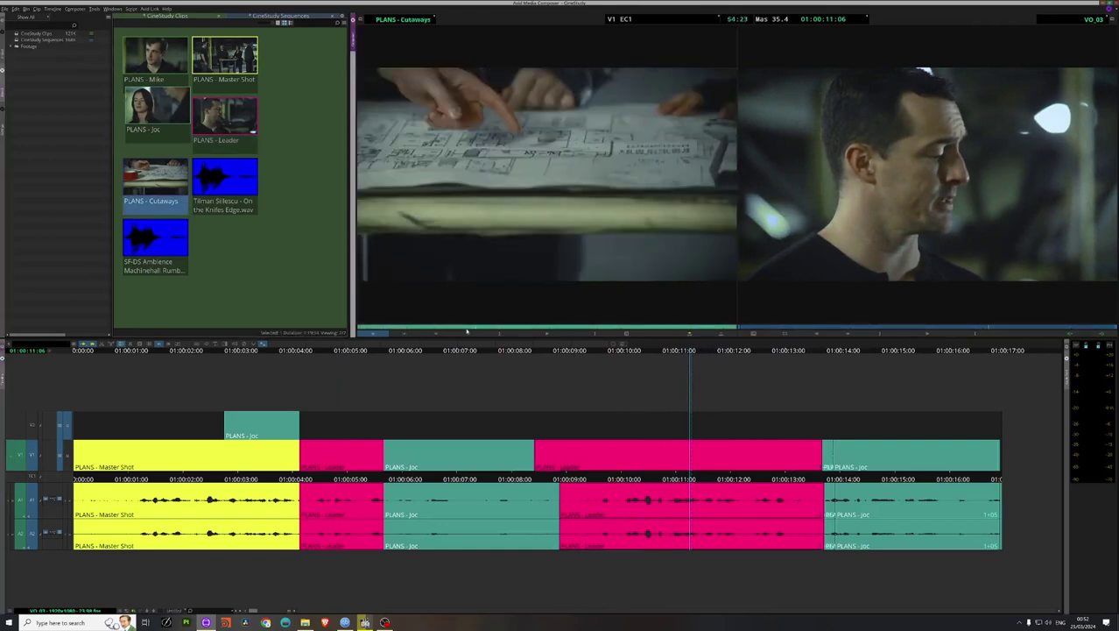
mouse_move(473, 329)
mouse_down()
mouse_move(489, 329)
mouse_move(457, 329)
mouse_up()
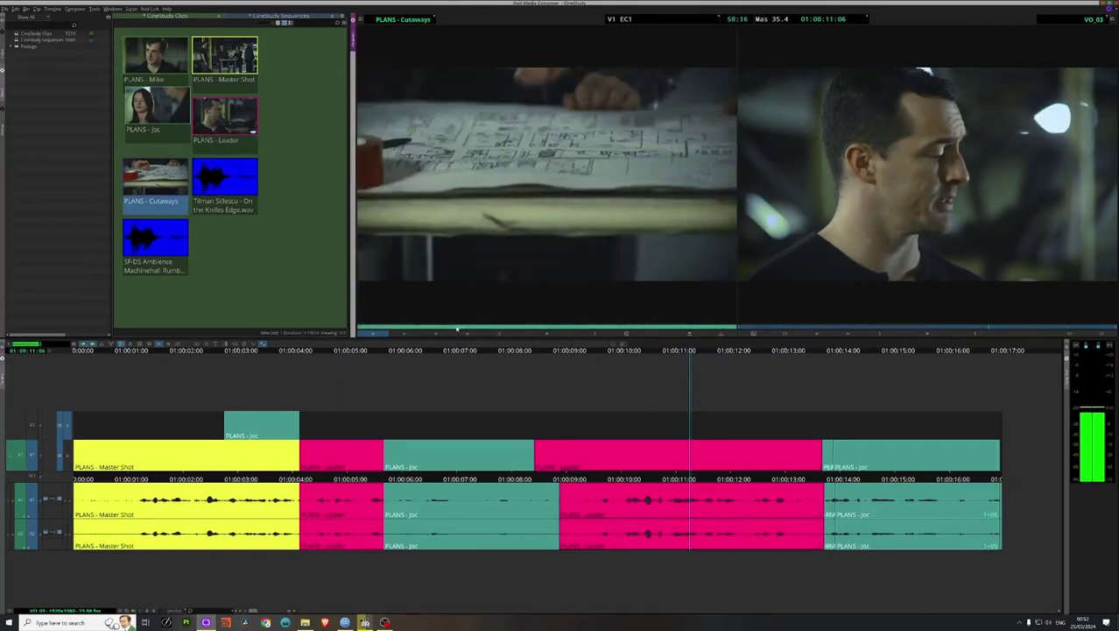
key(space)
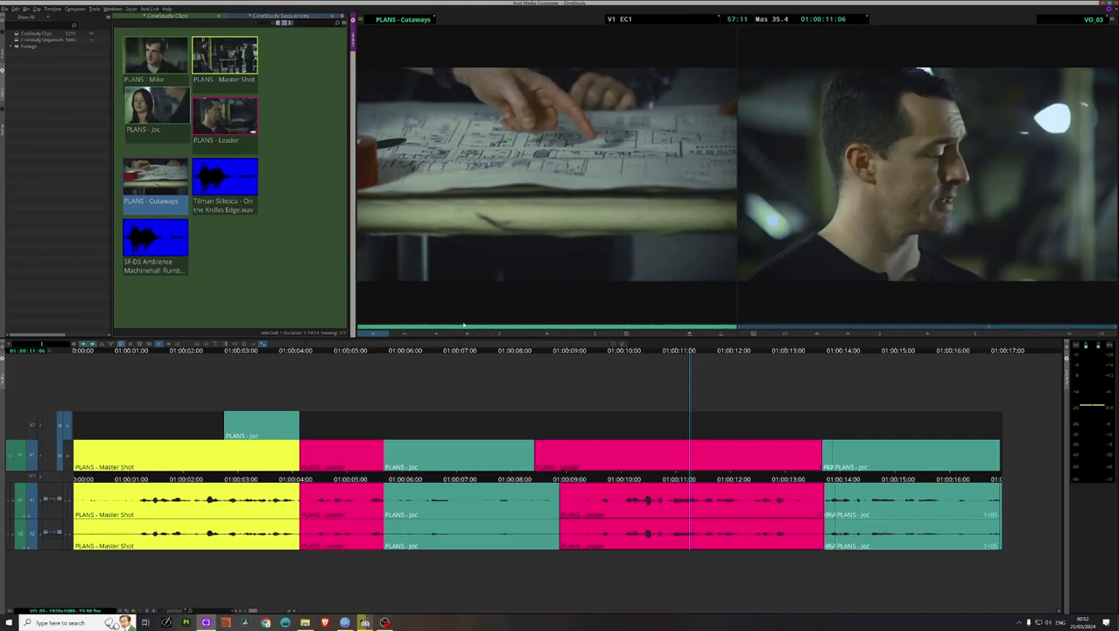
key(space)
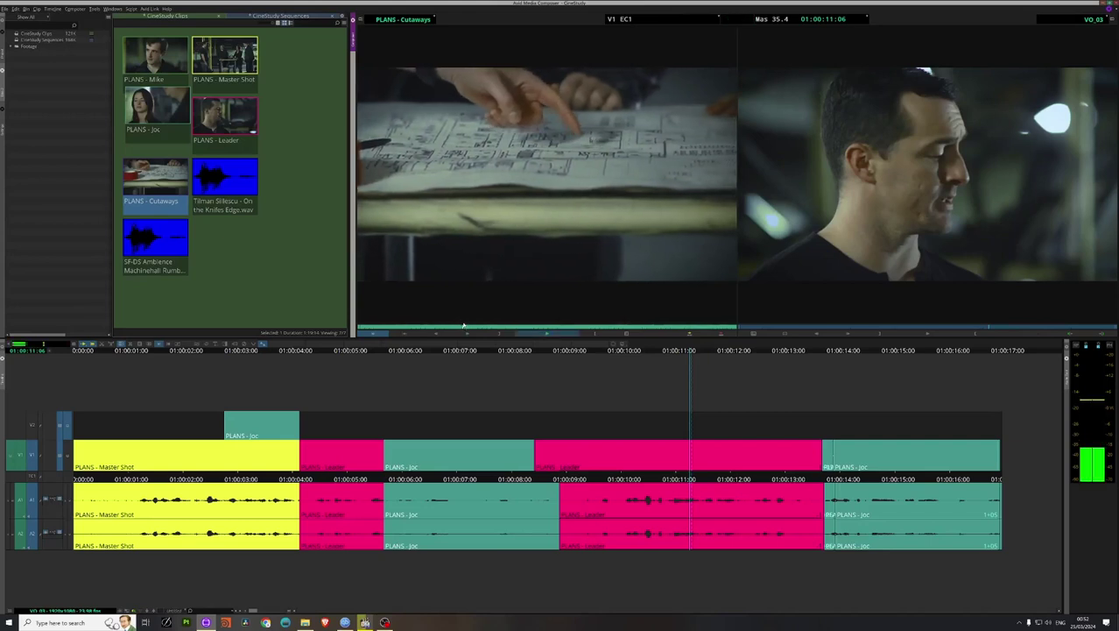
key(space)
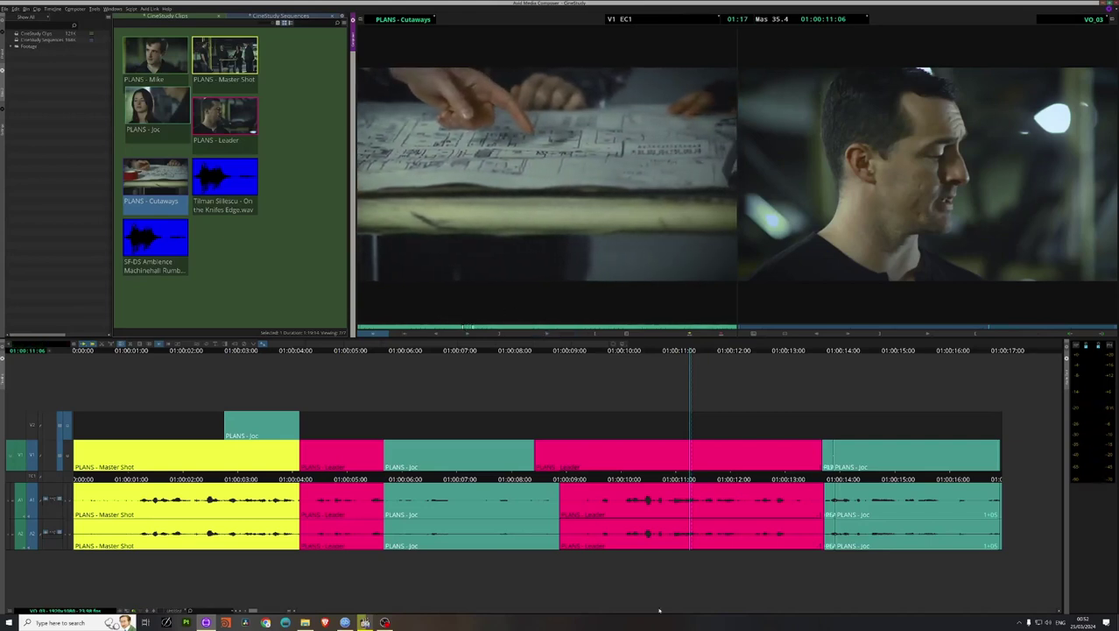
Step: Disable the audio tracks, place the marked PLANS - Cutaways picture on V2 at about 01:00:11:02, and play it
drag(30, 588, 20, 499)
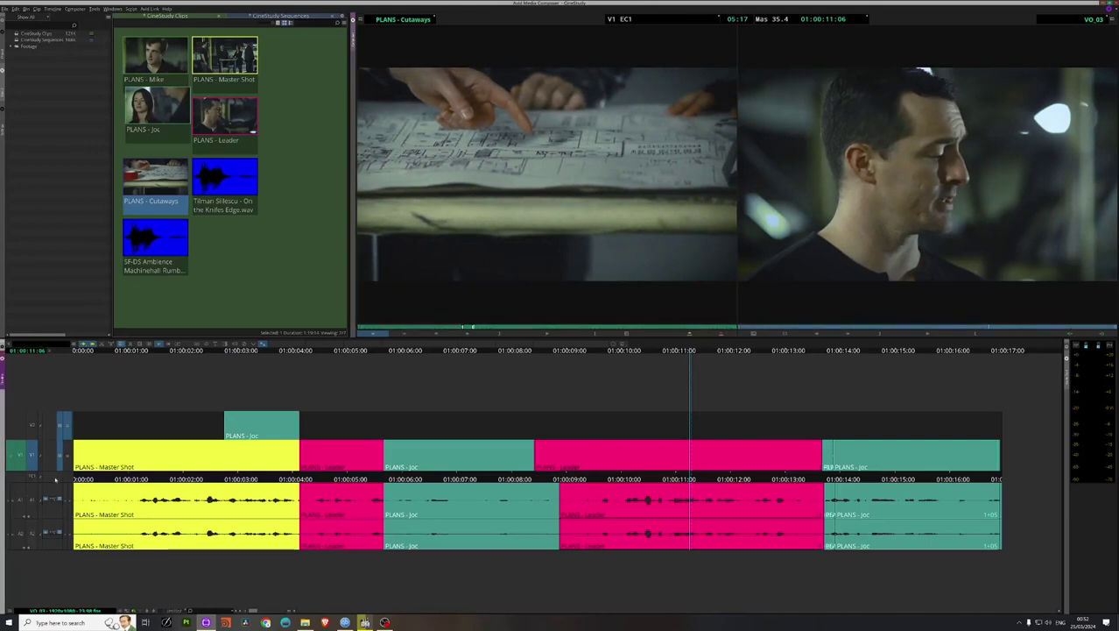
drag(452, 174, 692, 428)
key(space)
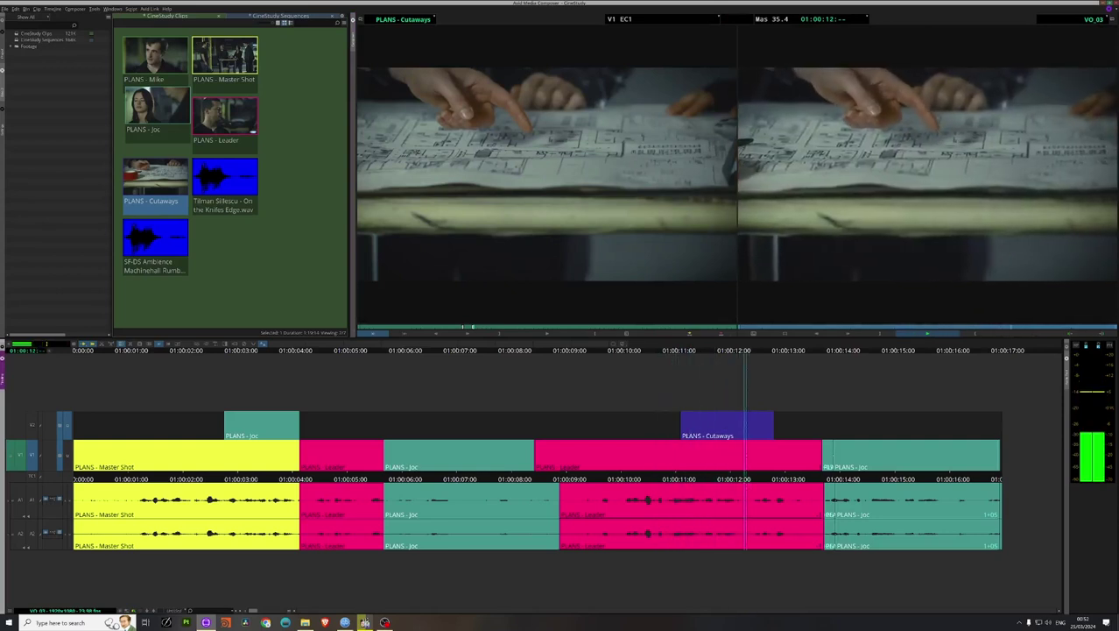
Step: Trim the end of the PLANS - Cutaways clip on V2 by about 11 frames and play the result
click(757, 386)
drag(771, 422, 747, 423)
drag(719, 355, 685, 355)
click(684, 354)
key(space)
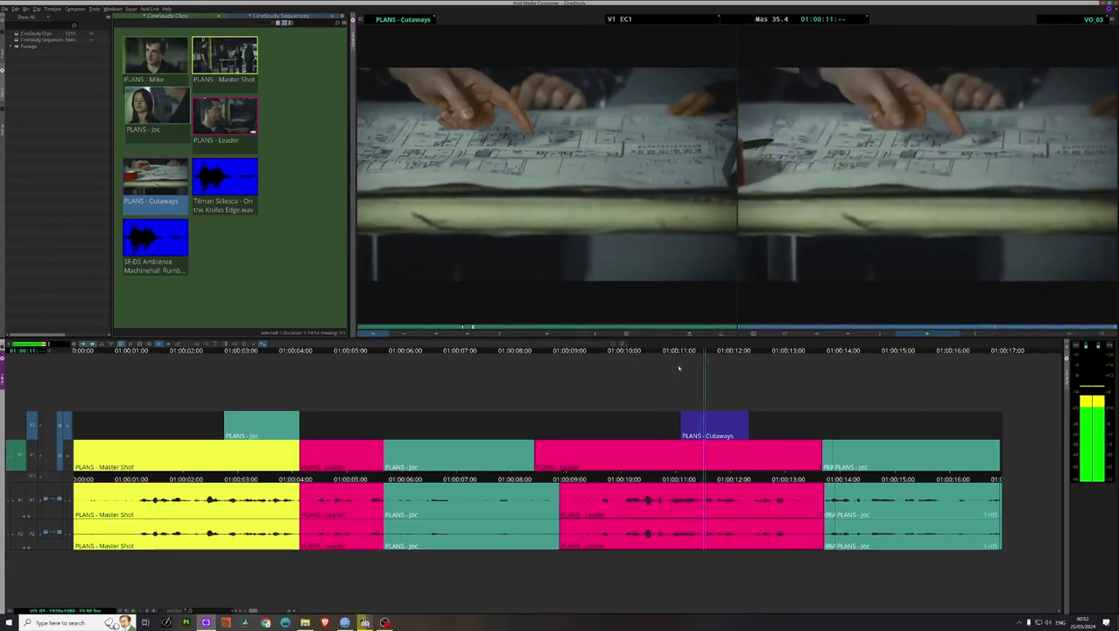
Step: Move the PLANS - Cutaways clip on V2 about 8 frames earlier in two small shifts, playing the sequence after each
drag(694, 422, 682, 420)
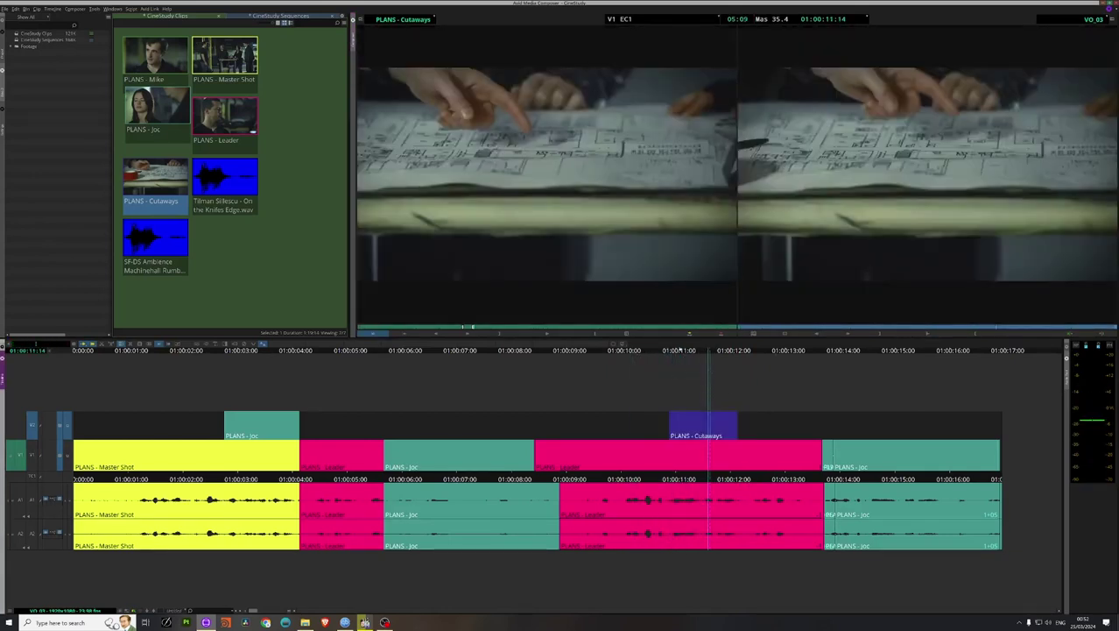
key(space)
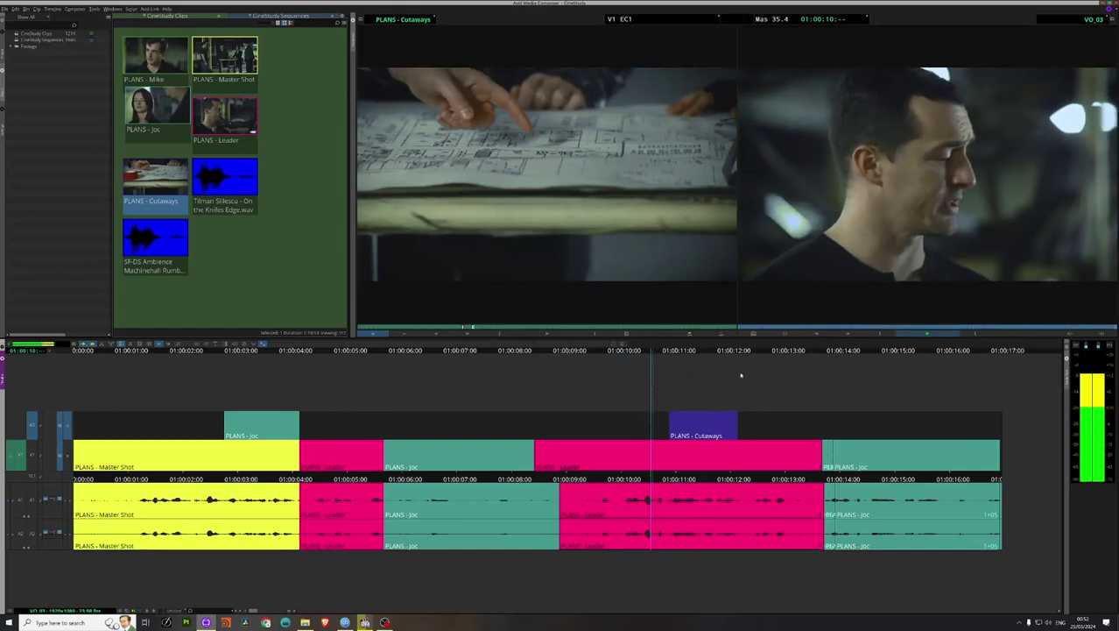
drag(676, 419, 670, 418)
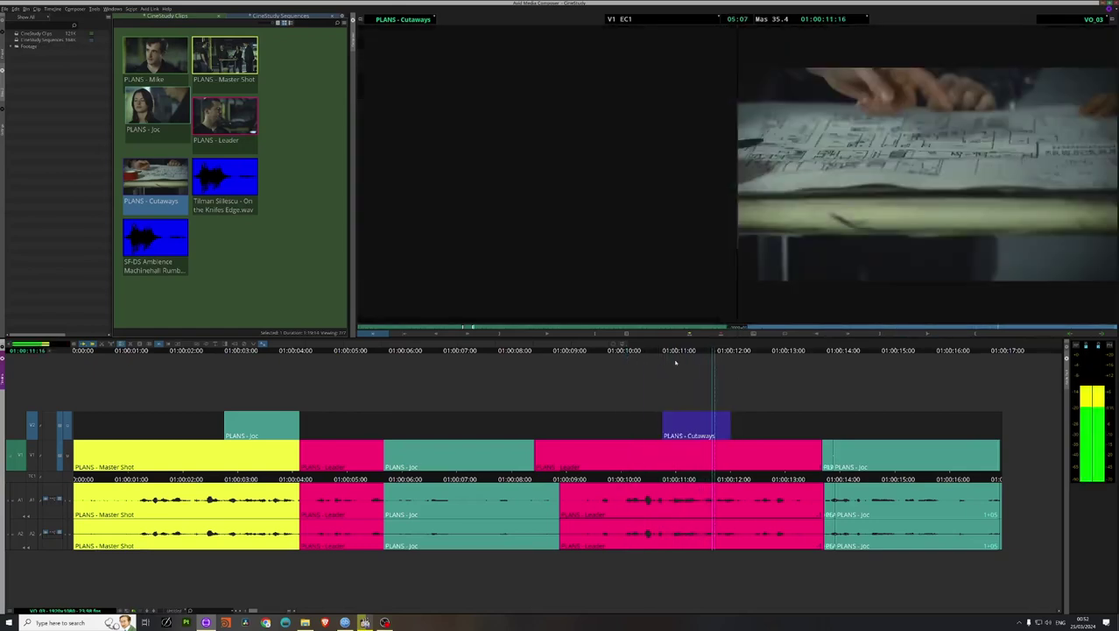
click(647, 361)
key(space)
key(space)
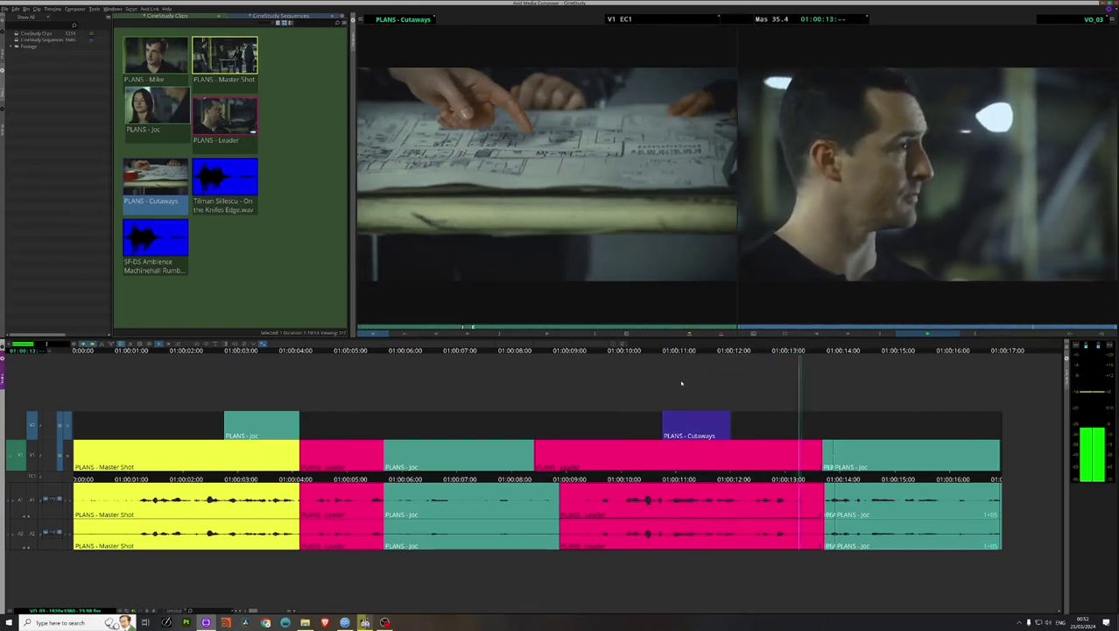
key(space)
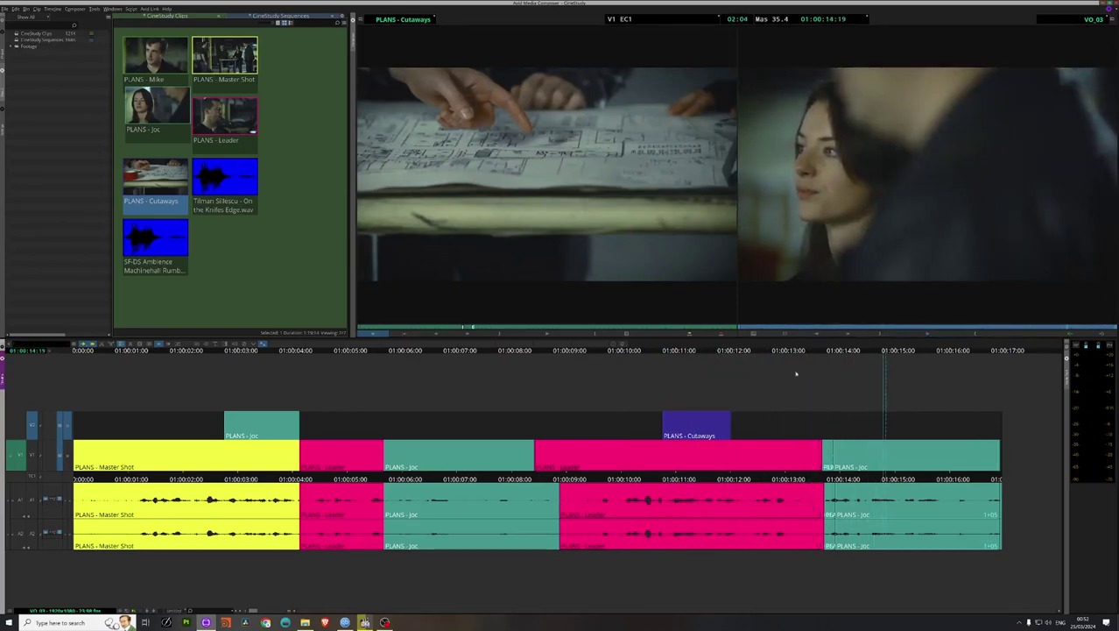
Step: Play the end of the last PLANS - Leader shot and extract the short PLANS - Joc segment directly after it on all tracks
click(758, 353)
key(space)
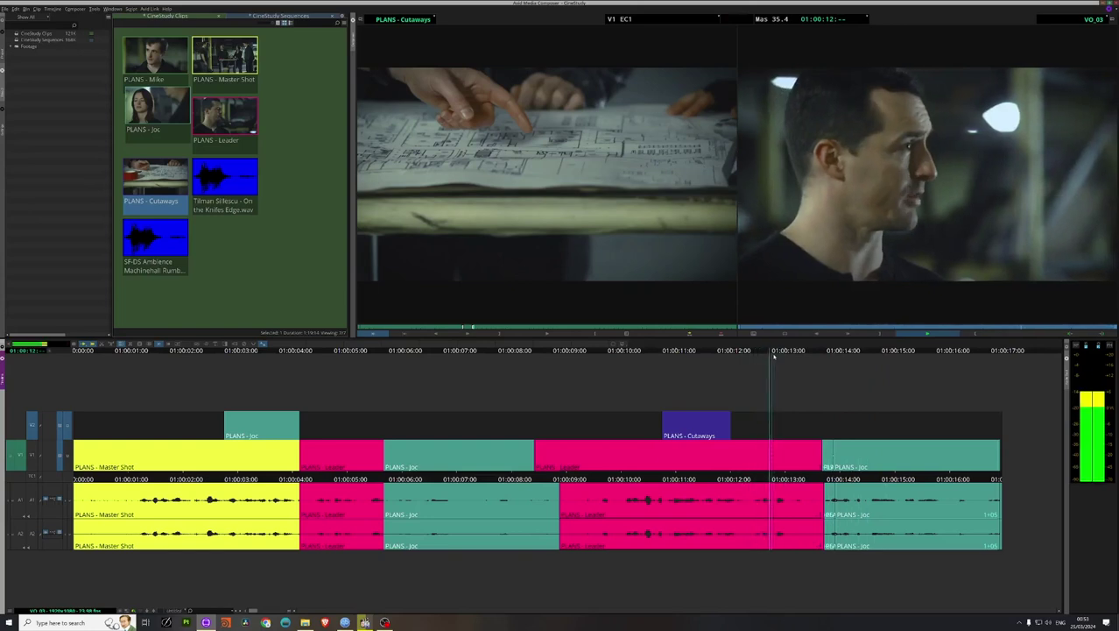
key(space)
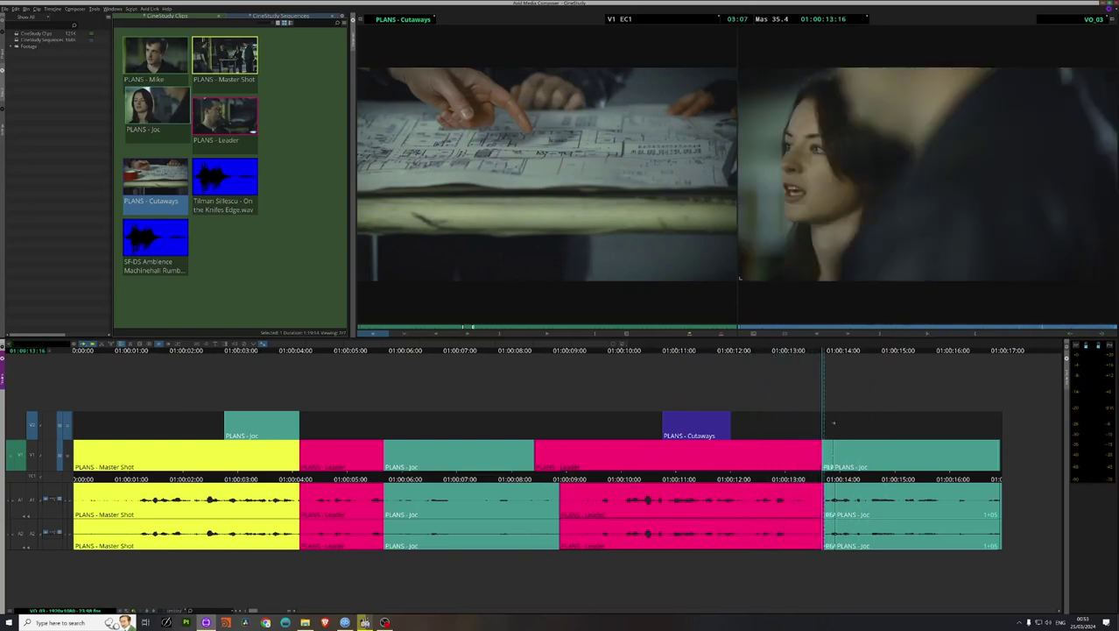
click(827, 451)
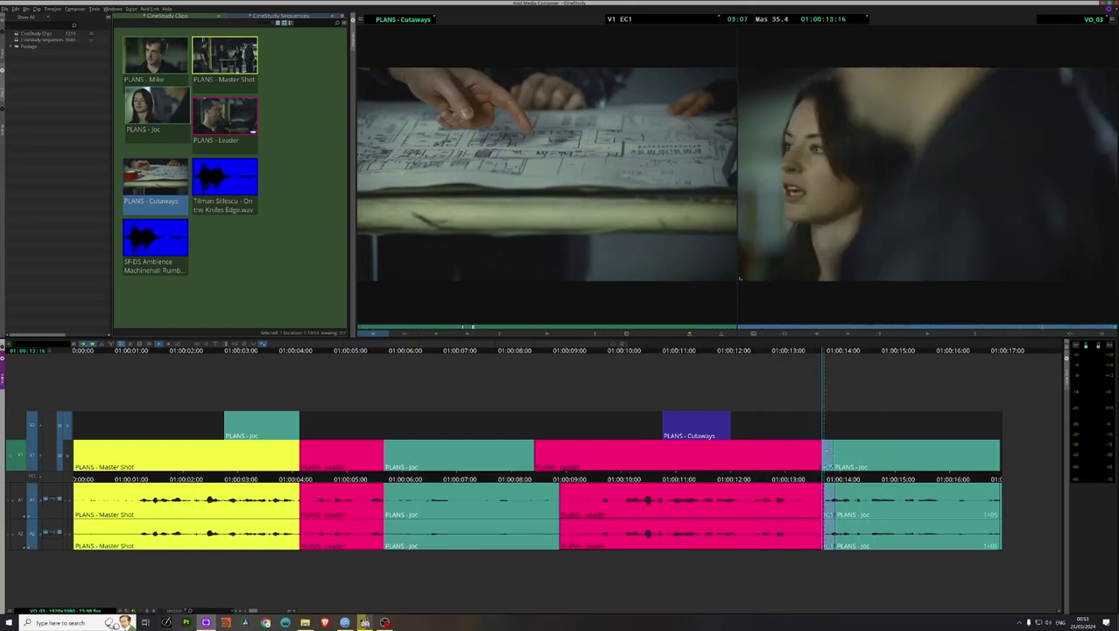
key(Delete)
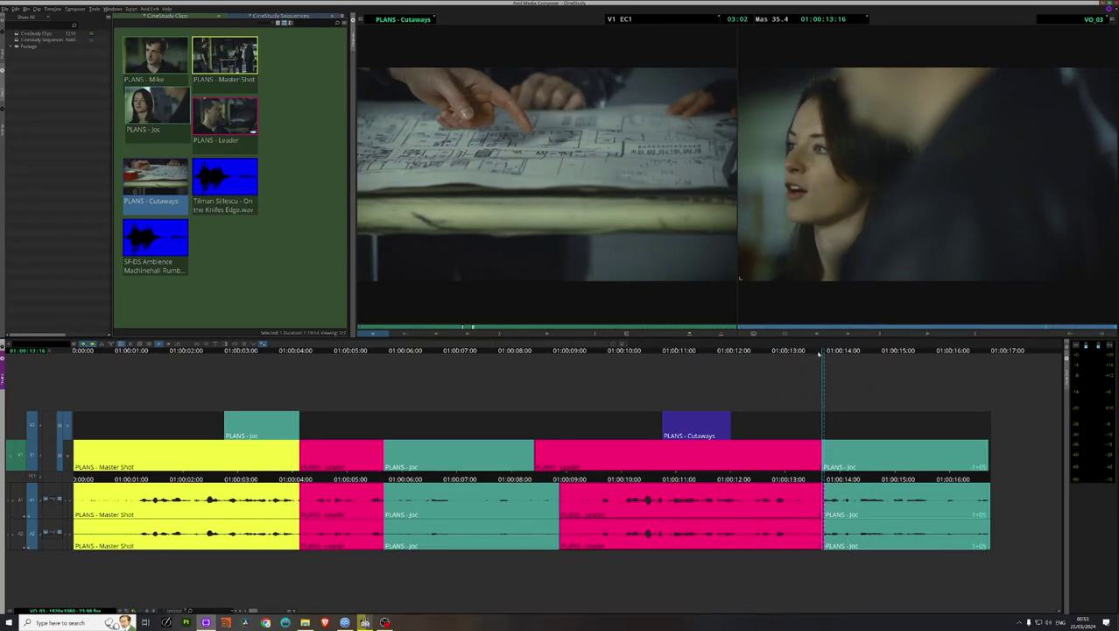
Step: Play the final PLANS - Joc clip and extract it from V1, A1 and A2
key(space)
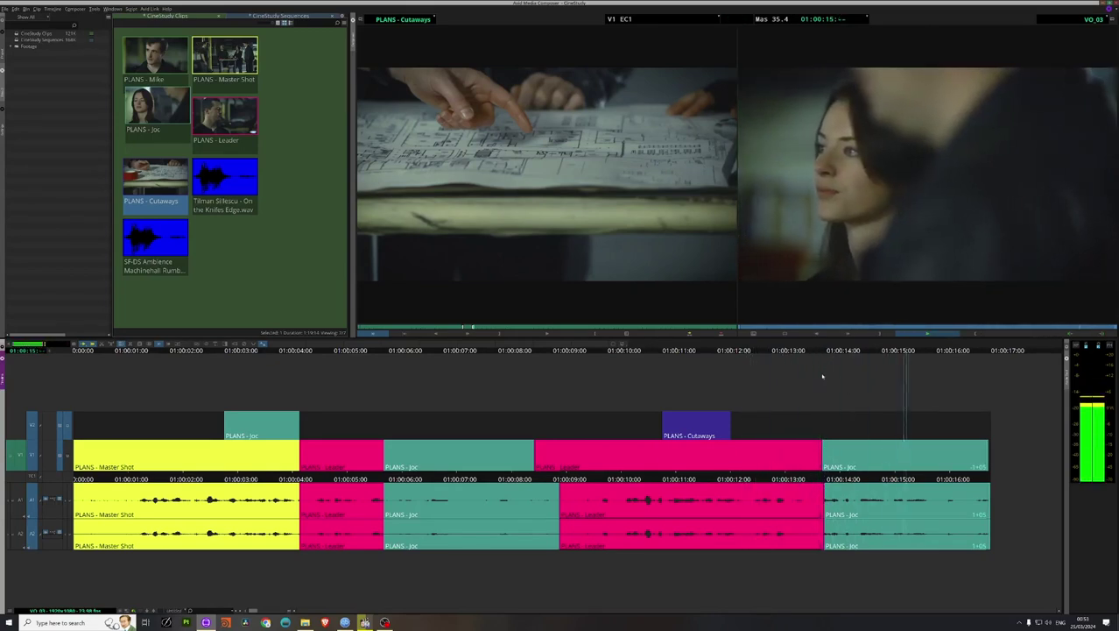
click(878, 455)
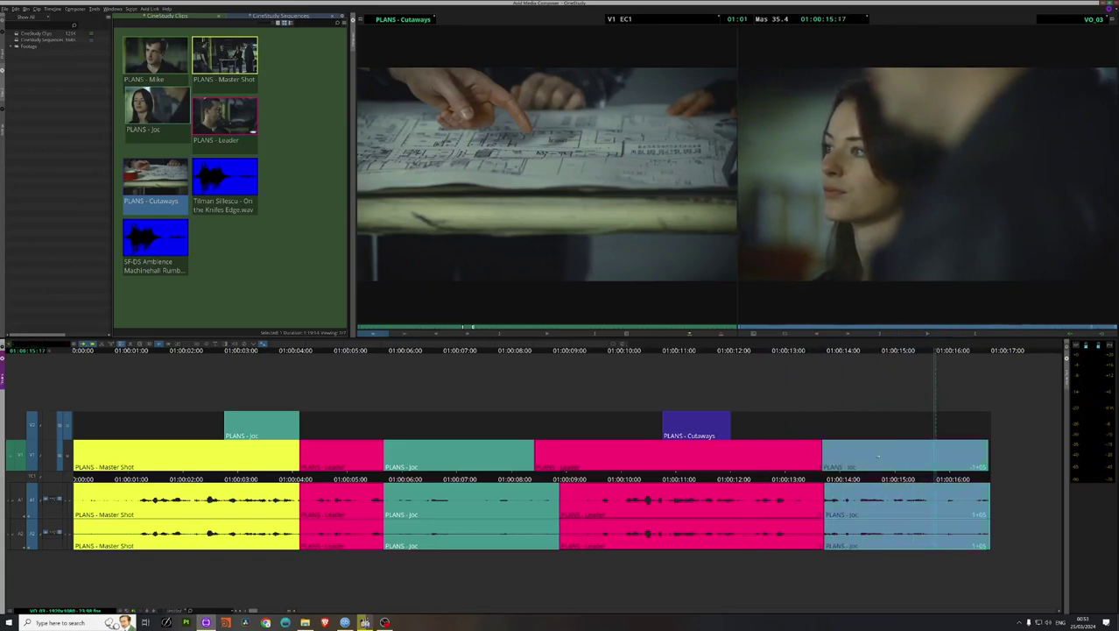
key(Delete)
Step: Review the sequence from about 01:00:05:20, continuing the playback in full screen
drag(778, 355, 395, 354)
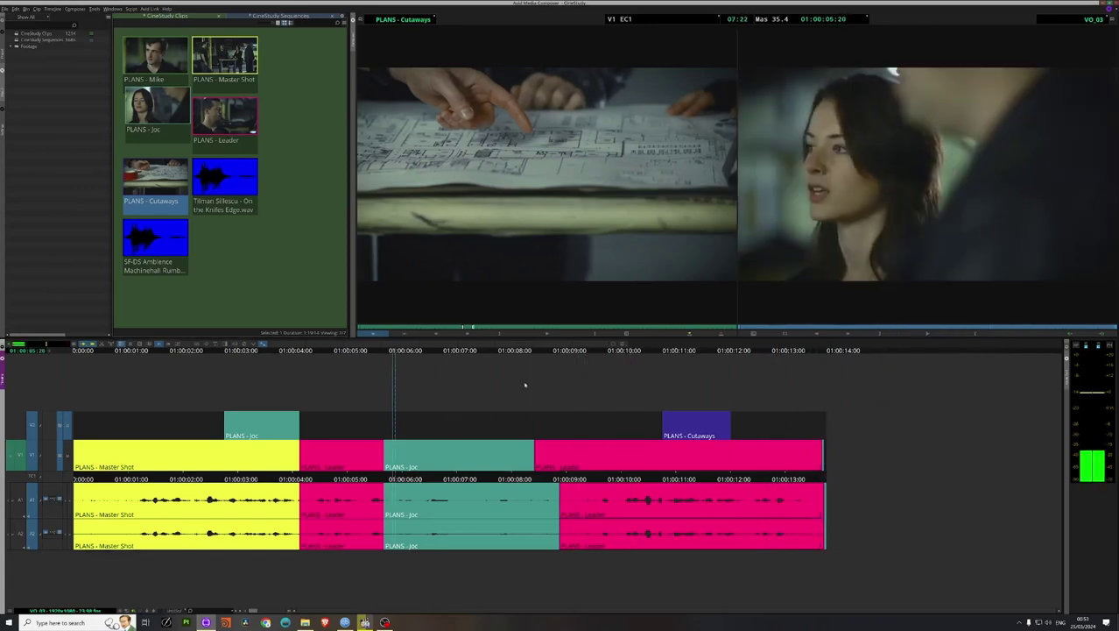
key(space)
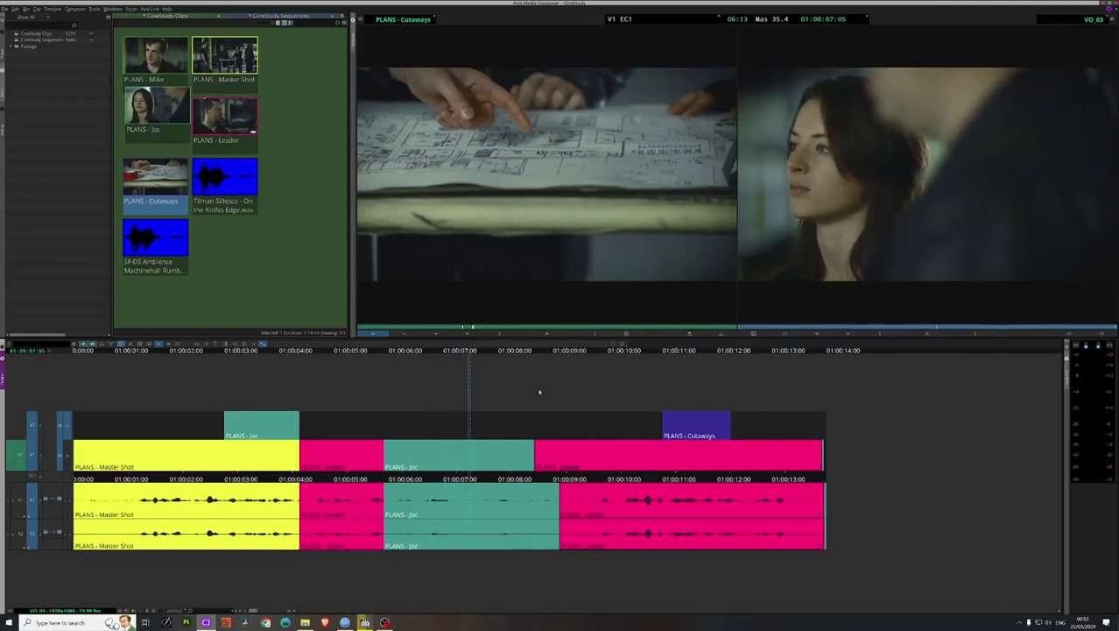
key(ctrl+shift+f)
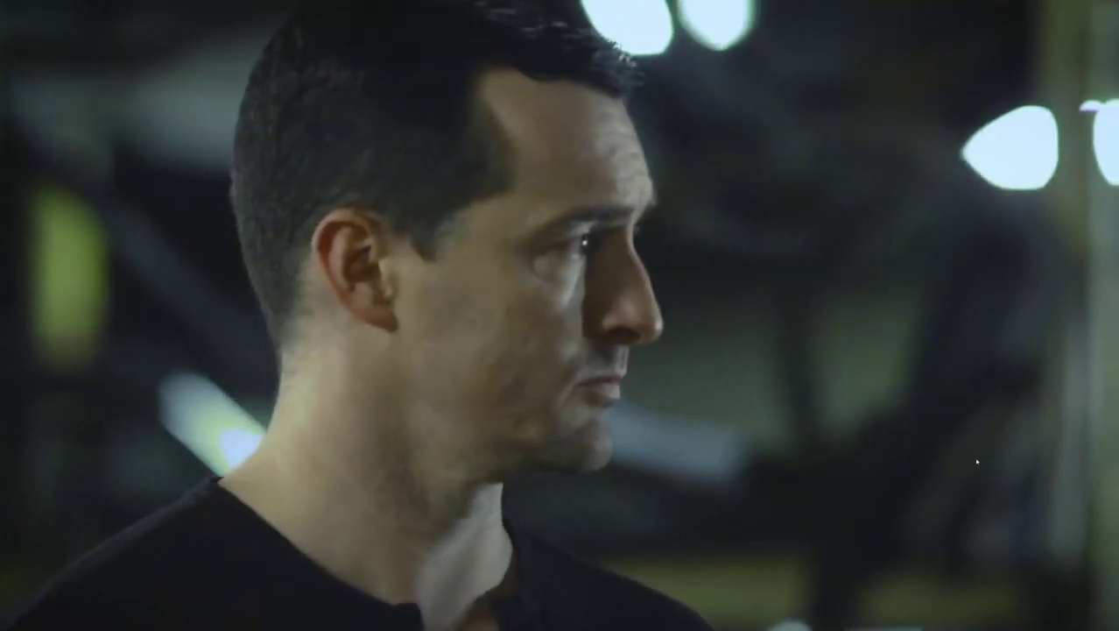
key(space)
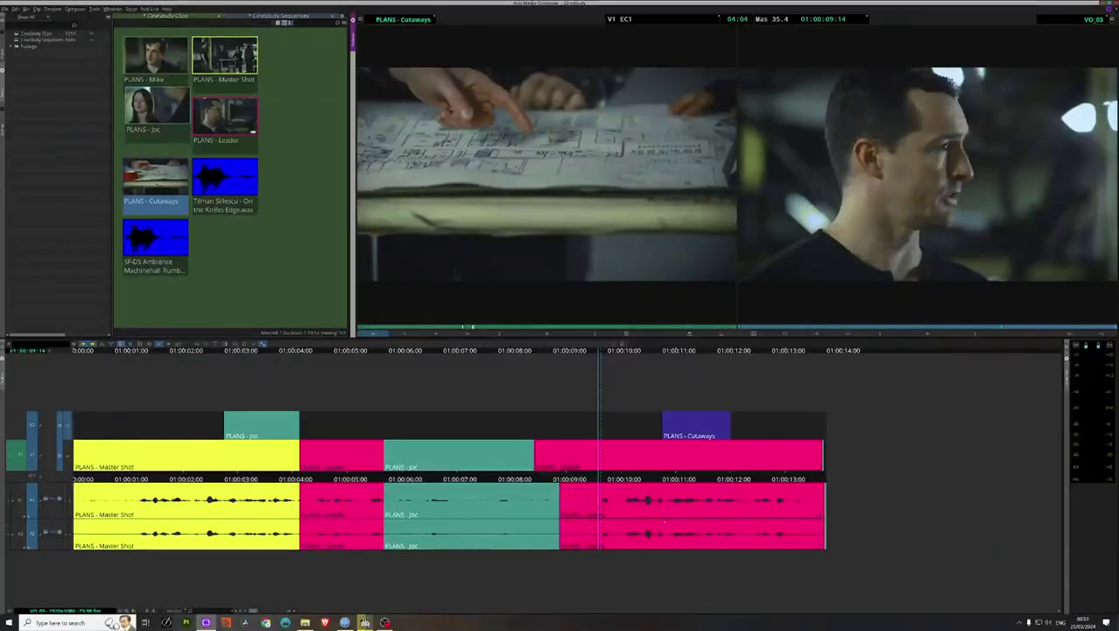
Step: Select the PLANS - Joc clip after the first PLANS - Leader shot and display clip gain on A1 and A2
click(485, 500)
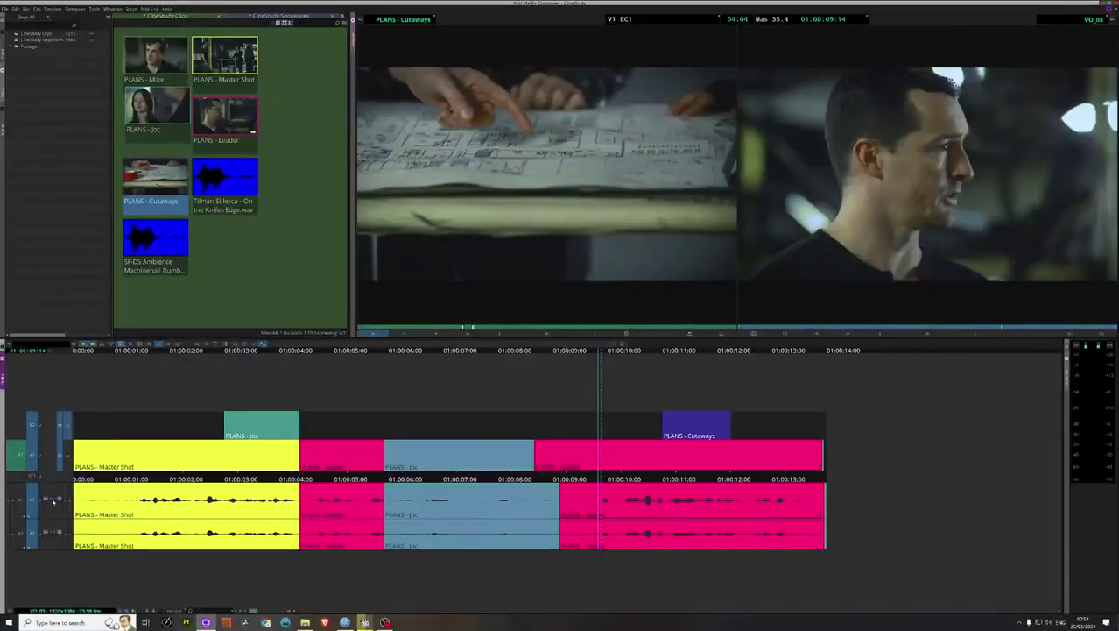
click(53, 501)
click(59, 507)
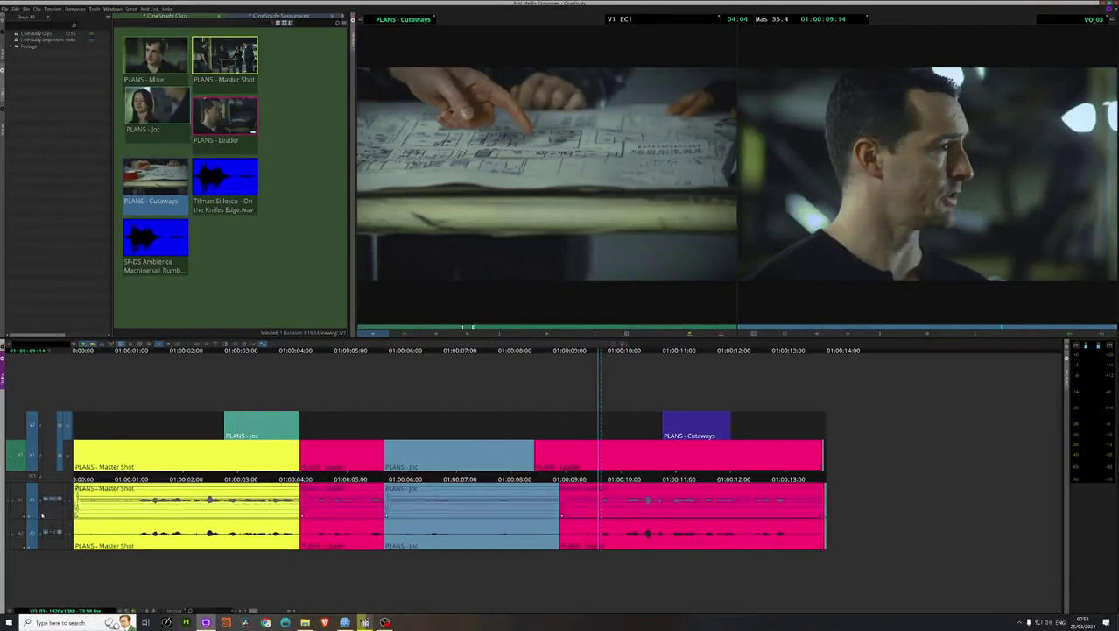
click(50, 532)
click(63, 544)
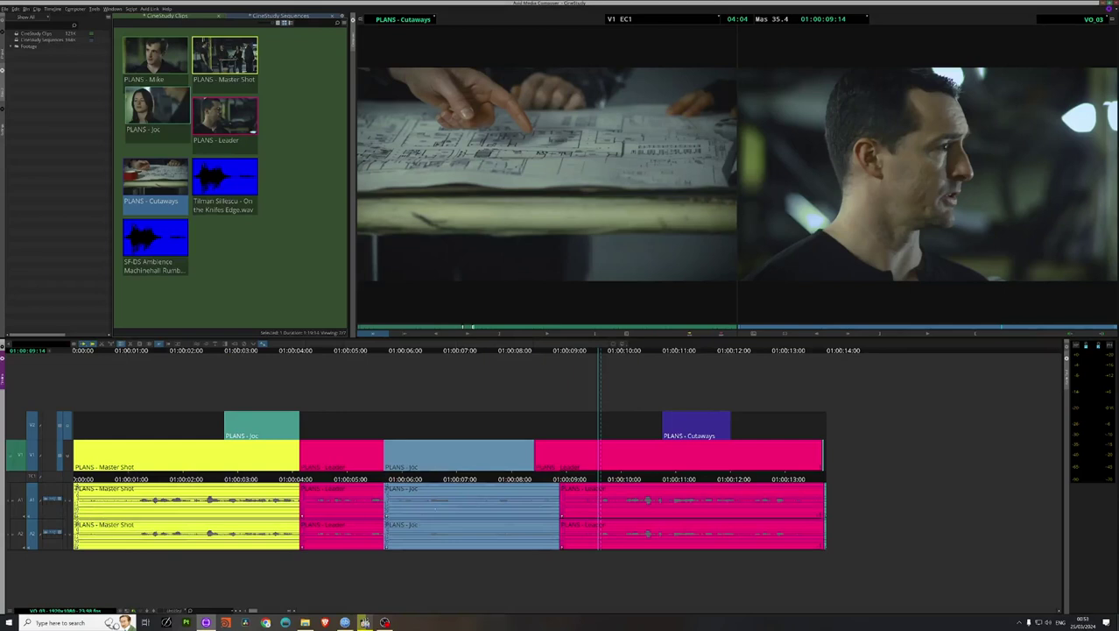
Step: Set the PLANS - Joc clip gain to +12 dB on A1 and play the dialogue twice to judge the level
click(387, 518)
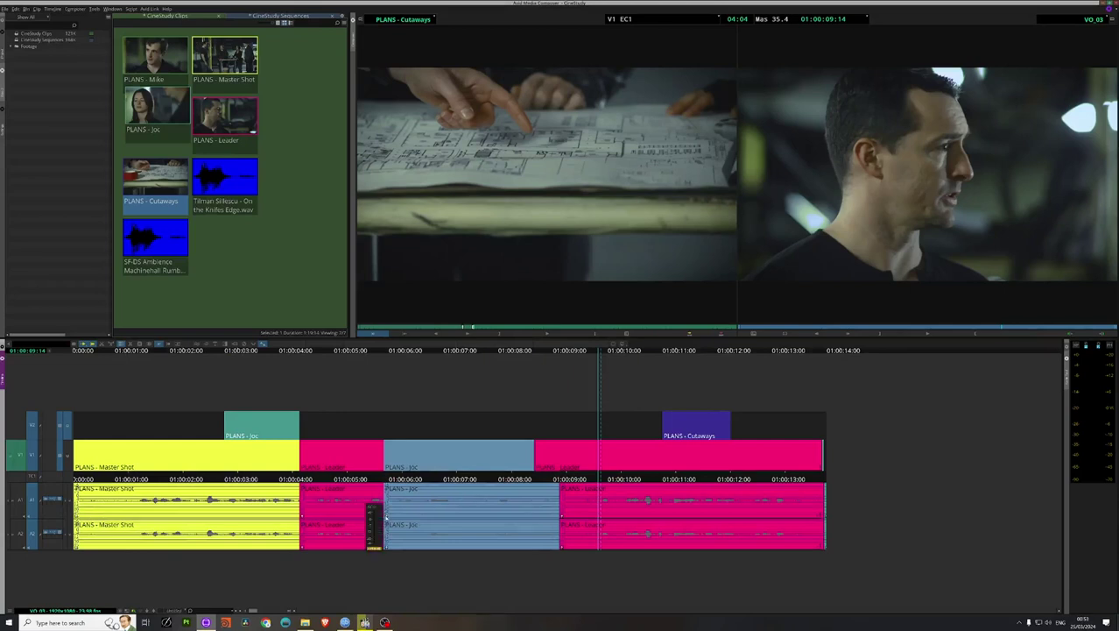
drag(375, 509, 375, 511)
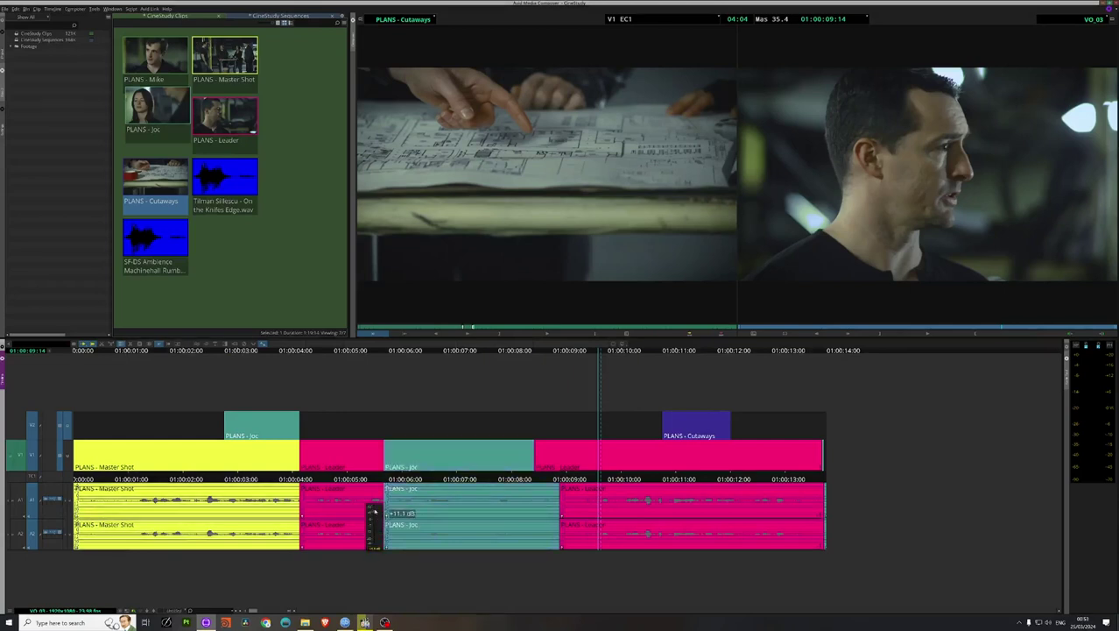
click(386, 547)
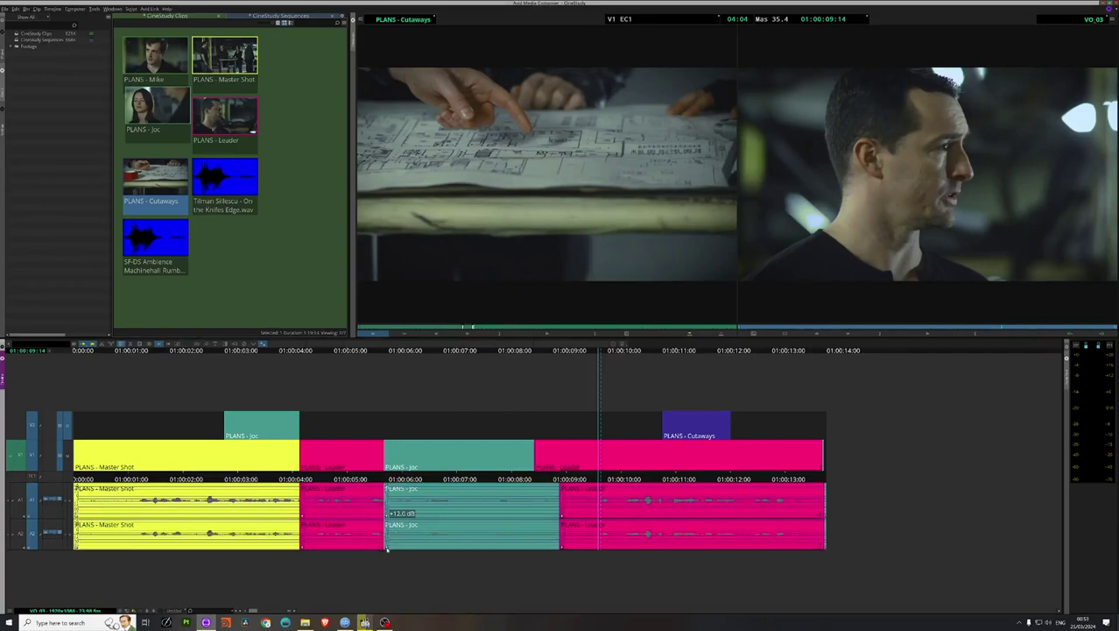
click(387, 548)
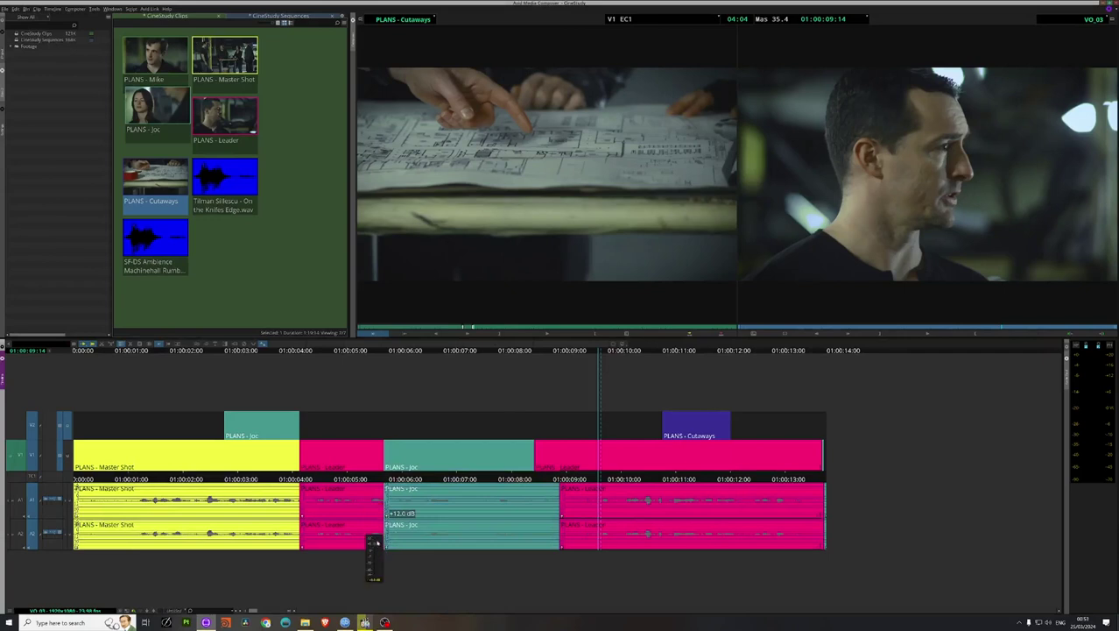
click(422, 350)
key(space)
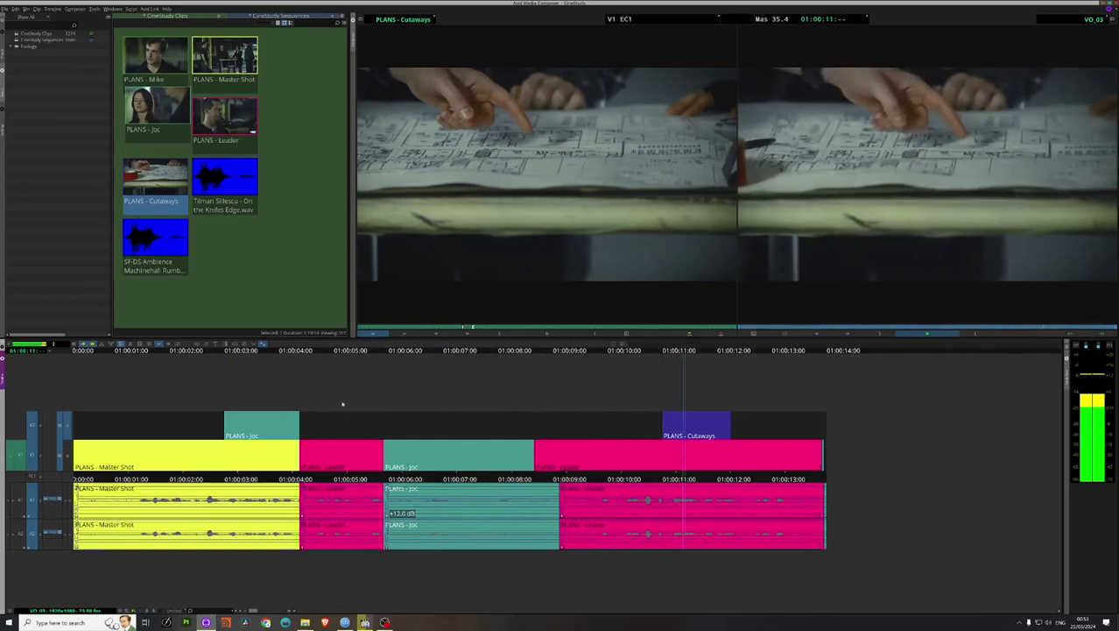
key(space)
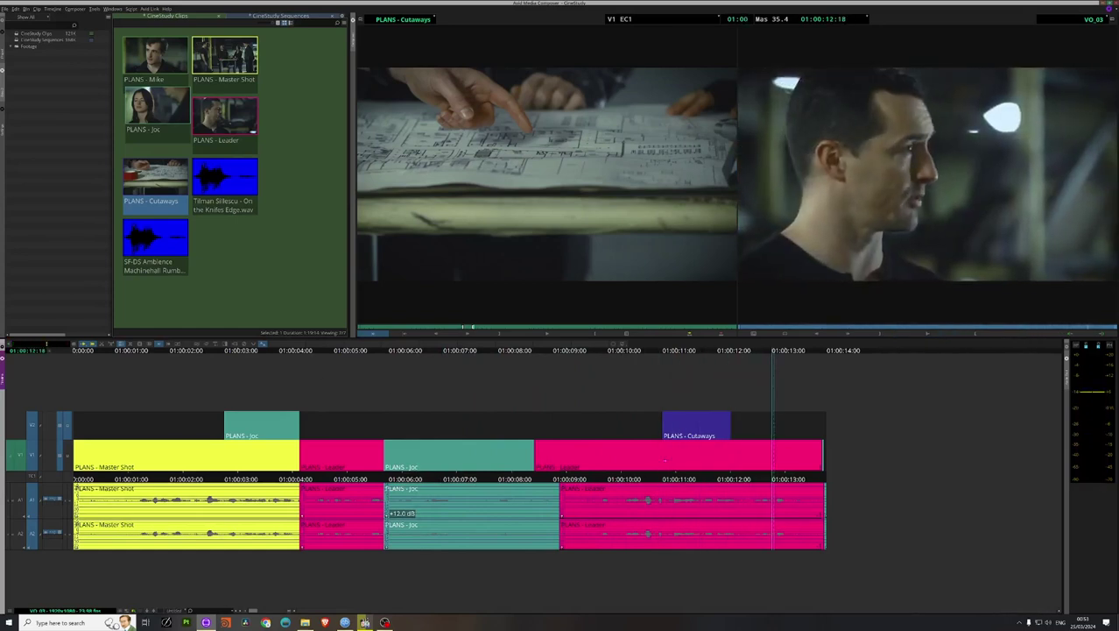
click(445, 350)
key(space)
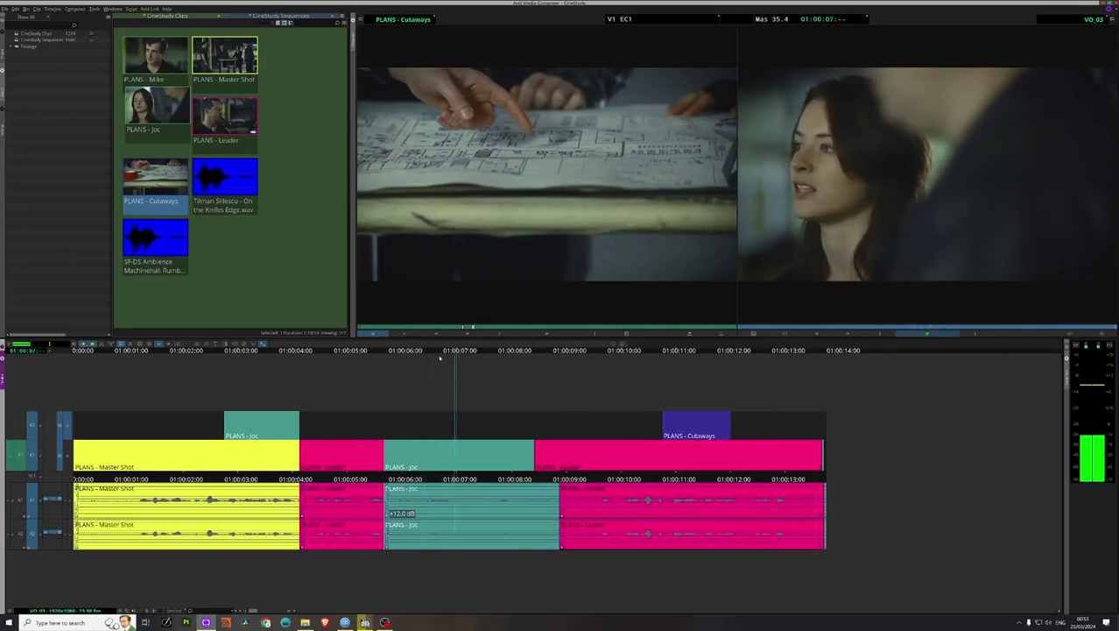
key(space)
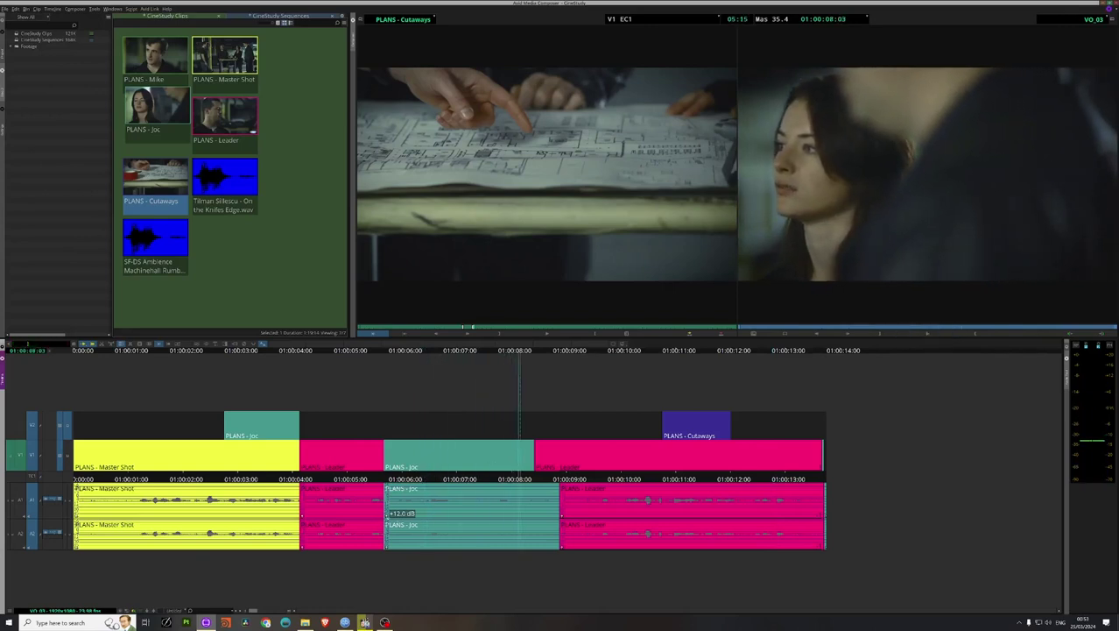
Step: Set the PLANS - Joc clip gain to +15 dB on both A1 and A2 and play the sequence from that clip
click(387, 516)
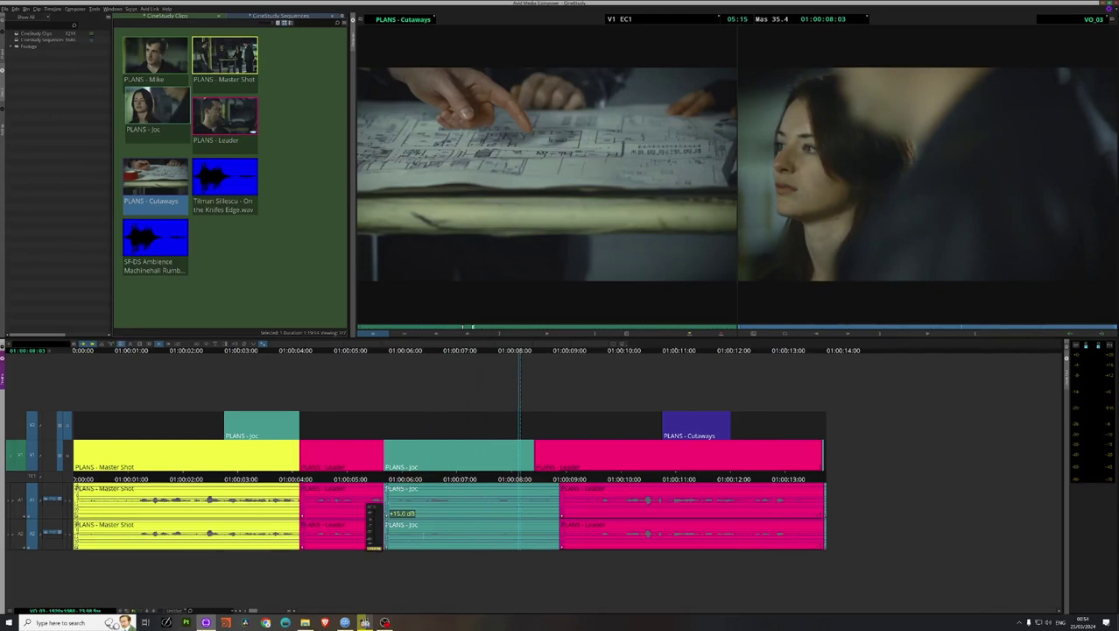
click(374, 553)
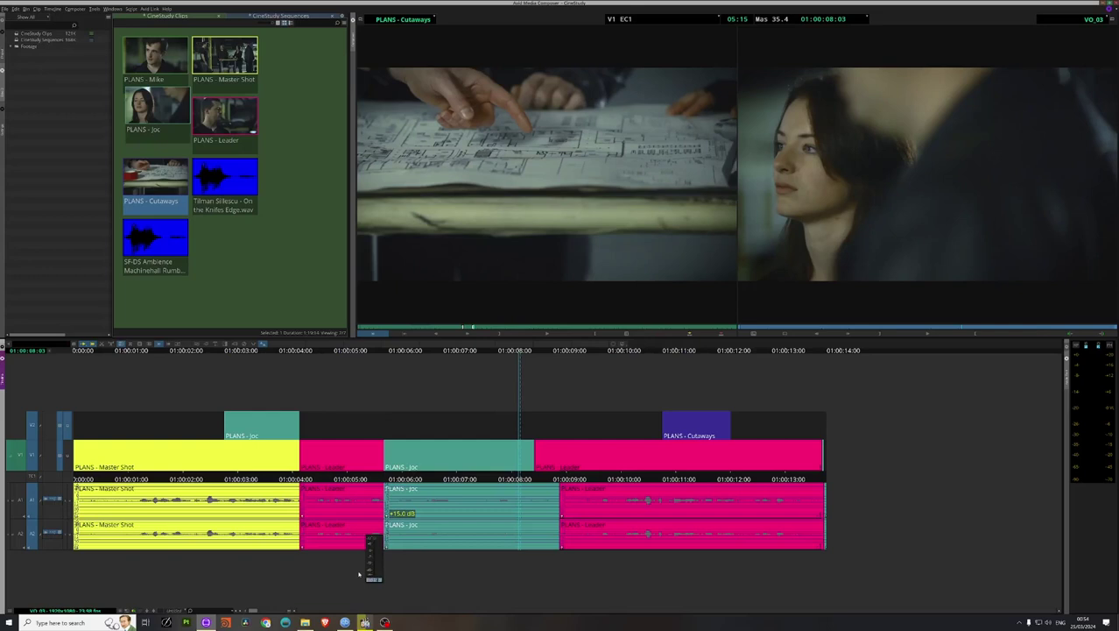
click(360, 575)
click(384, 353)
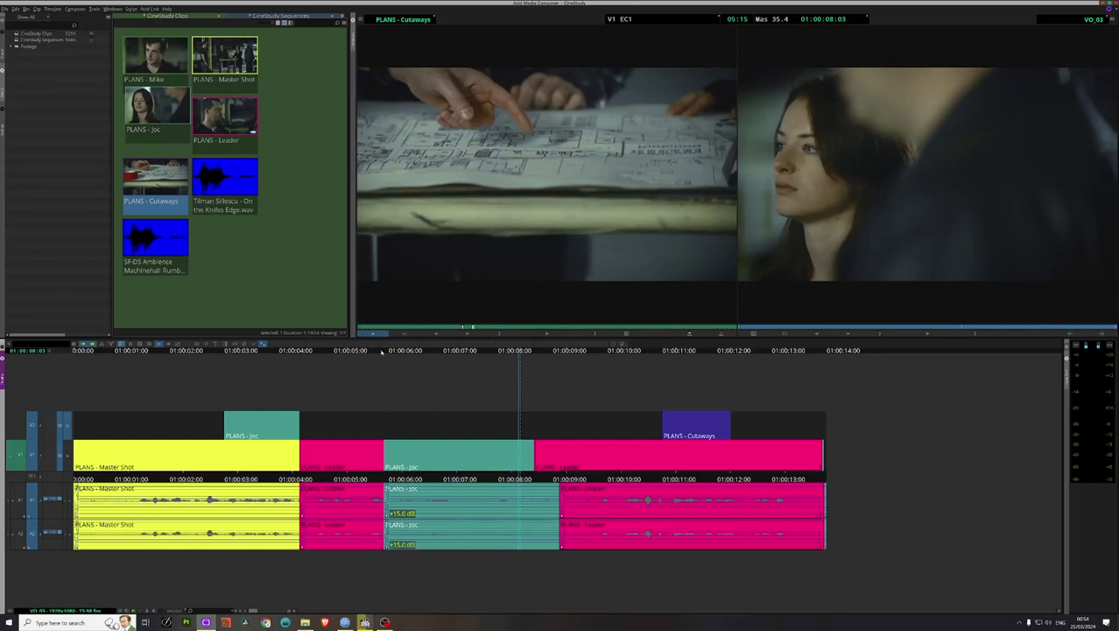
drag(409, 353, 401, 353)
key(space)
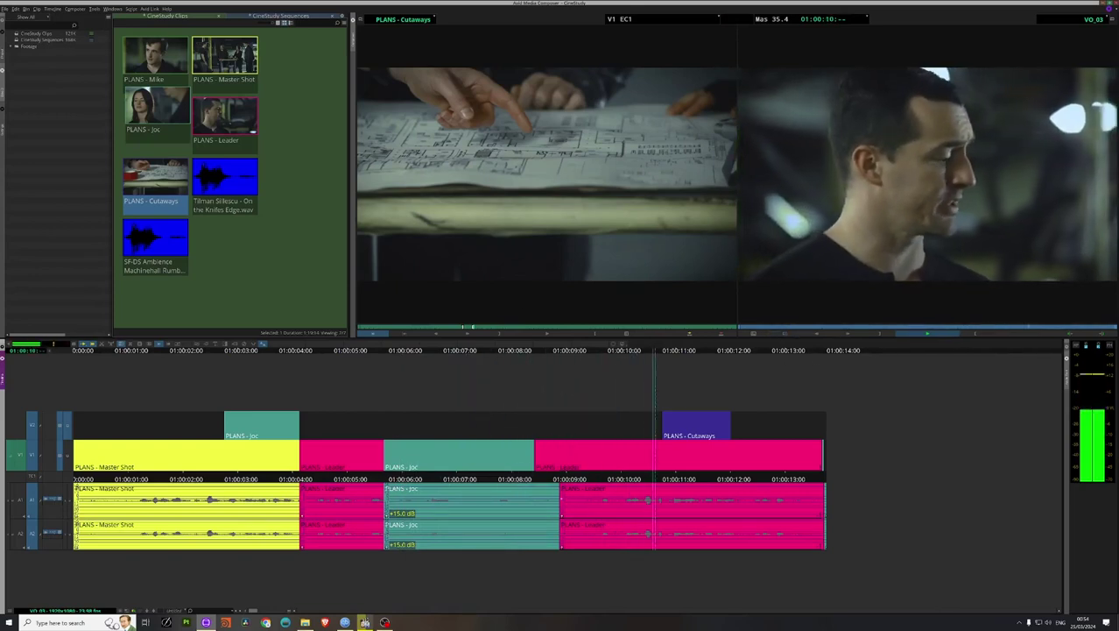
key(space)
Step: Add a dissolve on A1 and A2 at the audio cut from PLANS - Joc to the last PLANS - Leader clip, and play across it
click(560, 496)
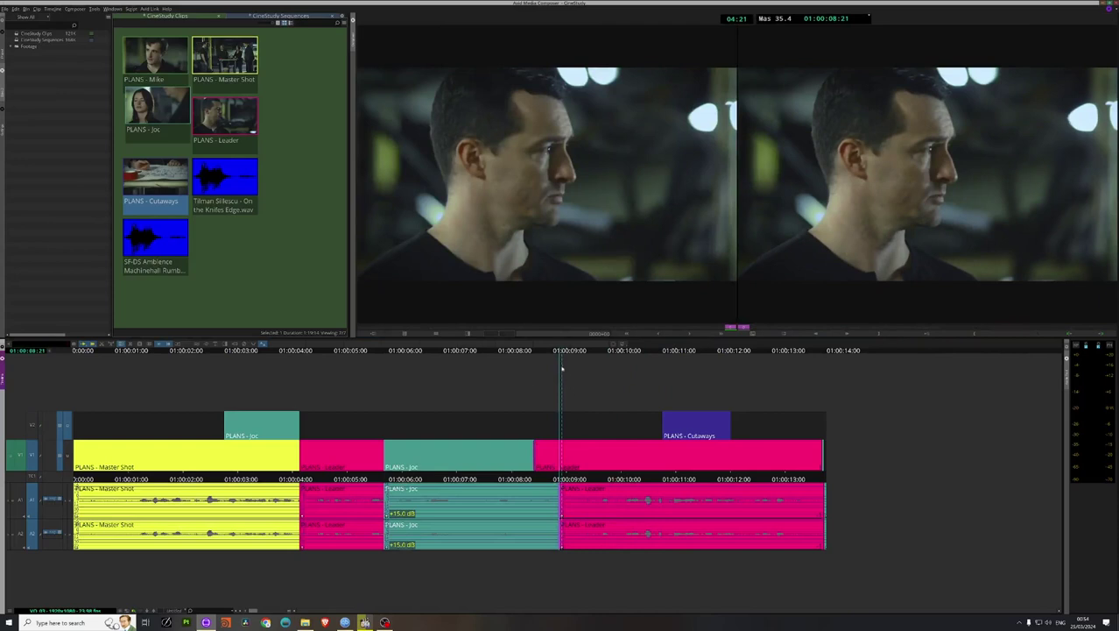
drag(562, 368, 560, 368)
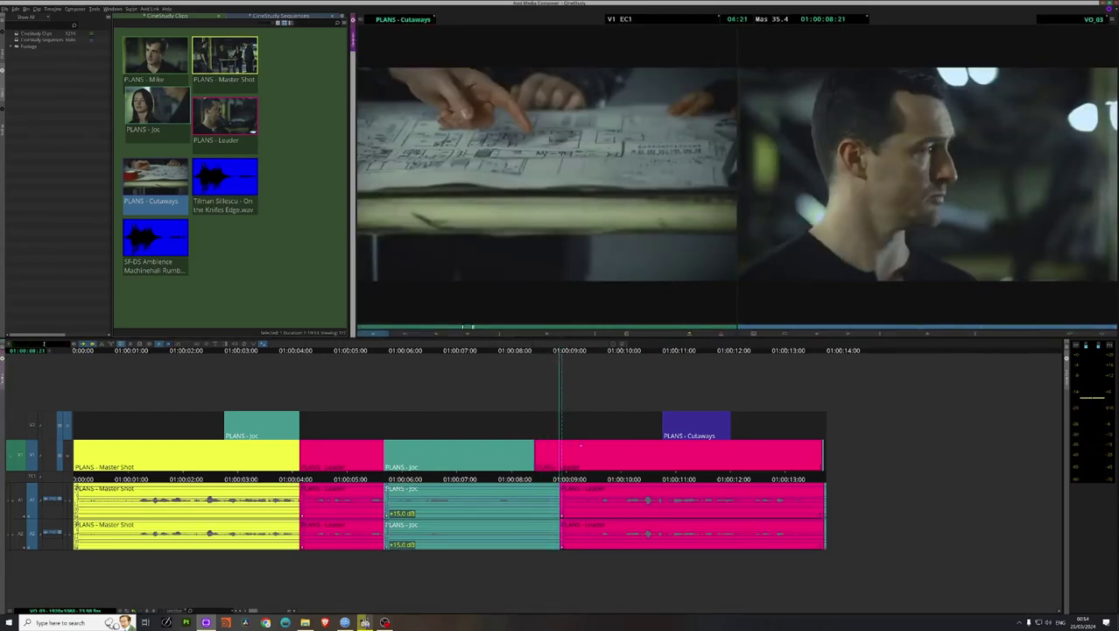
click(226, 344)
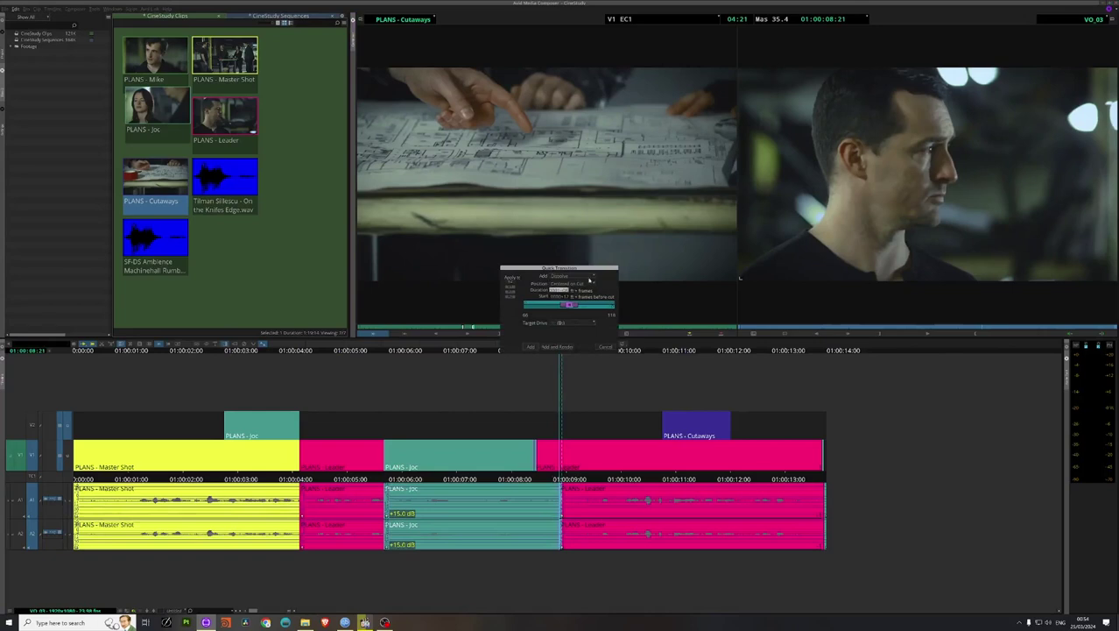
click(511, 286)
click(530, 347)
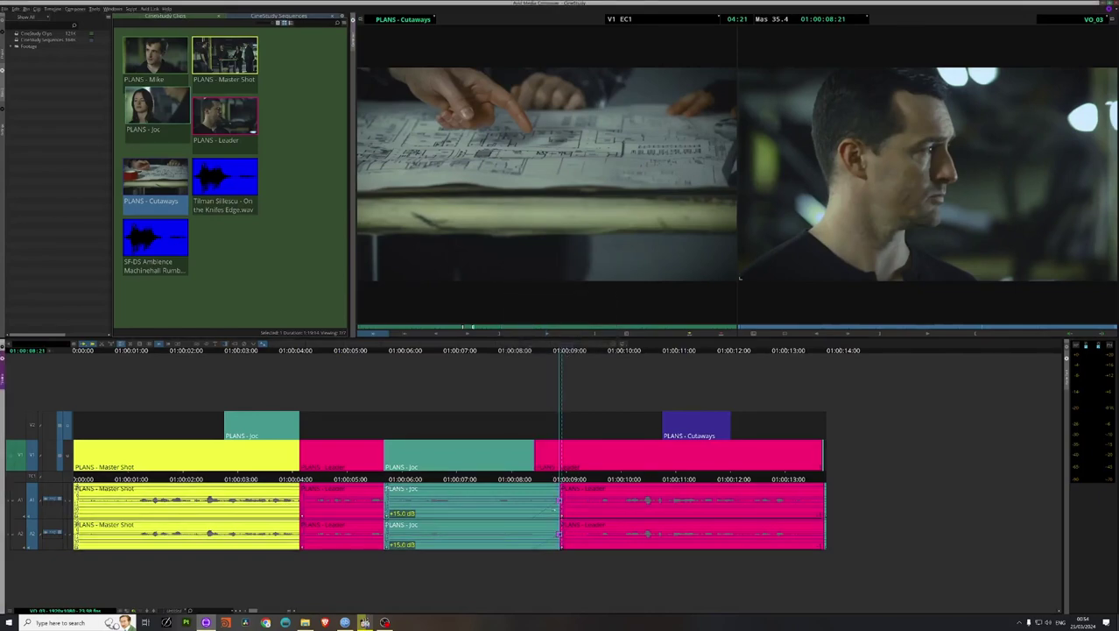
drag(561, 353, 507, 355)
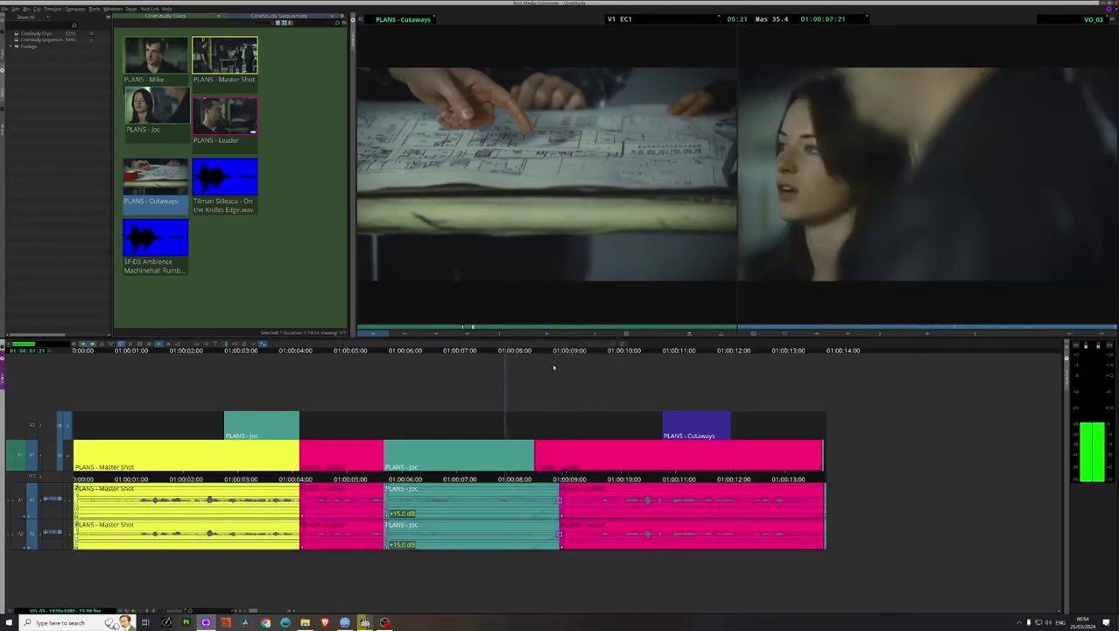
key(space)
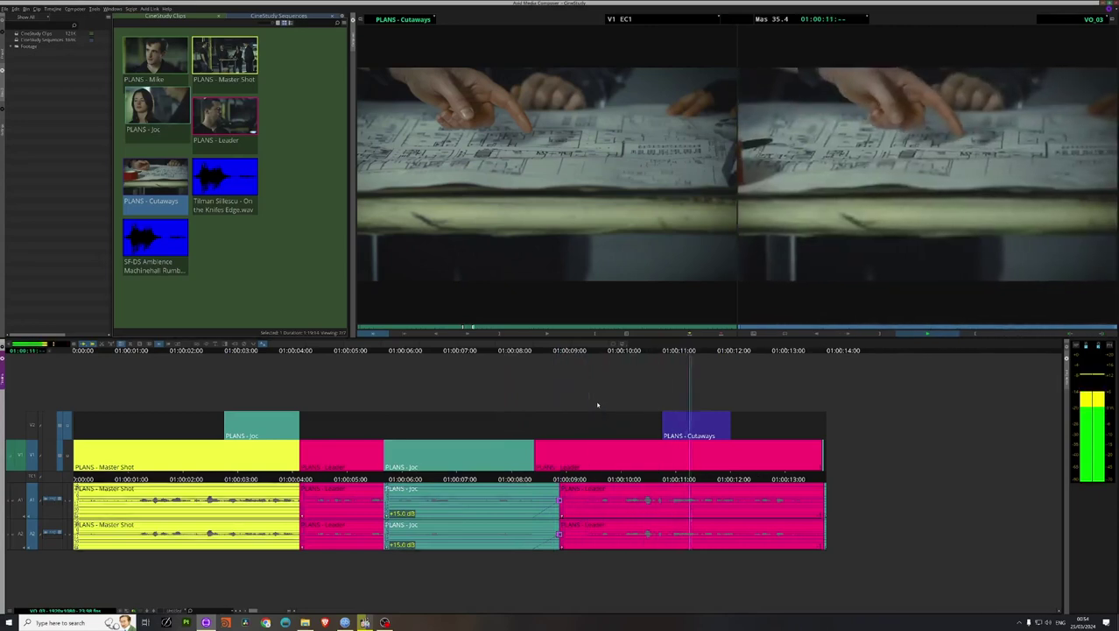
key(space)
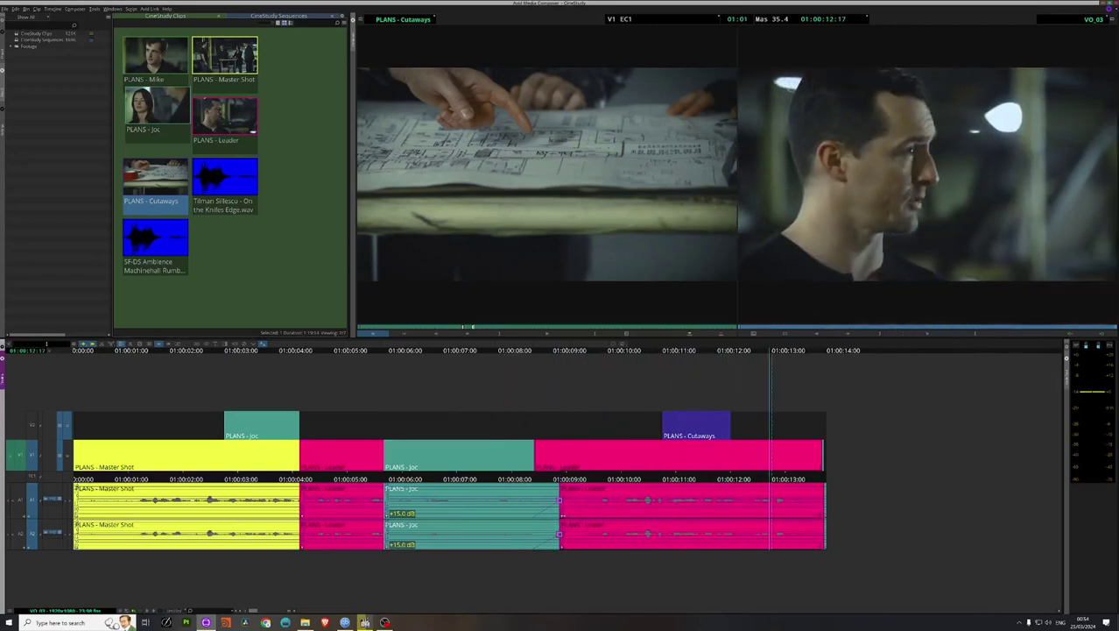
Step: Set the last PLANS - Leader clip's gain to +8 dB on A1 and A2 and play it from just before 01:00:10:00
click(563, 517)
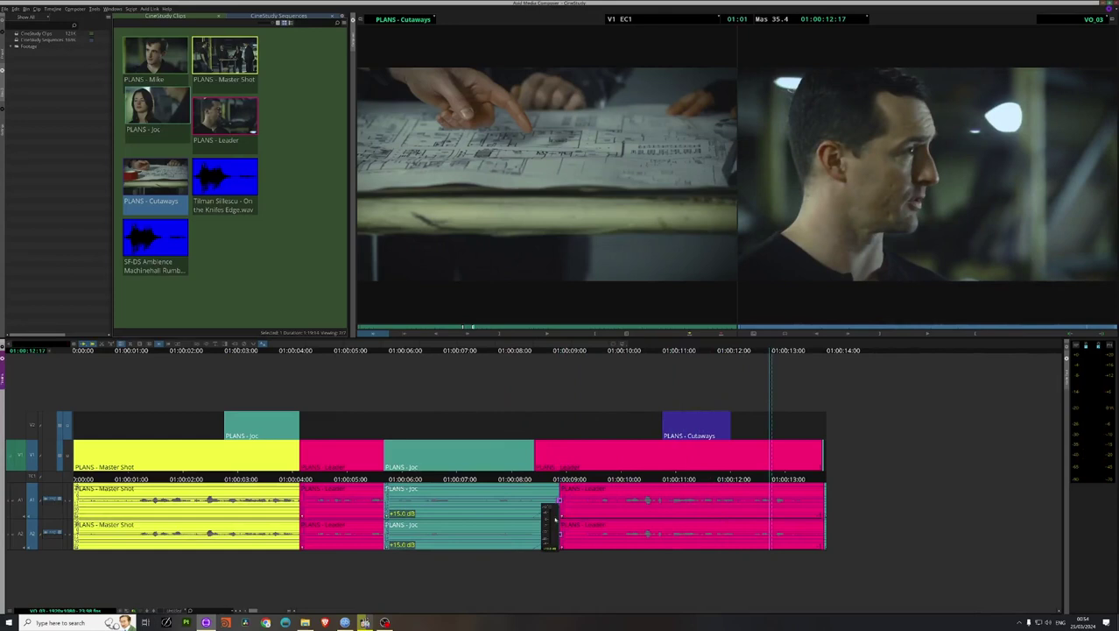
click(550, 512)
click(562, 548)
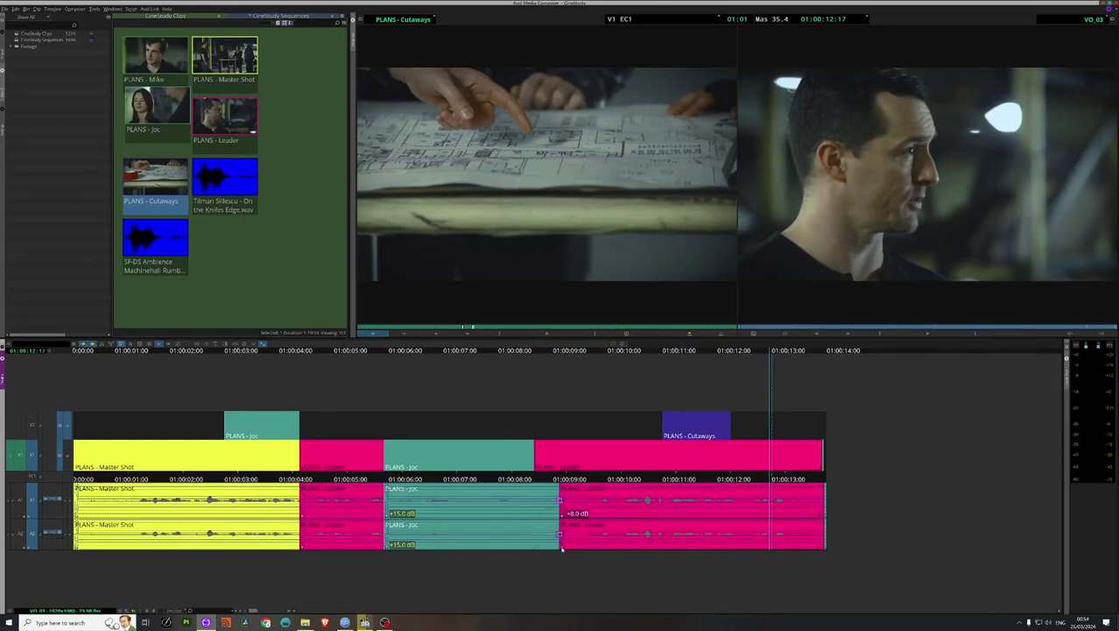
click(563, 548)
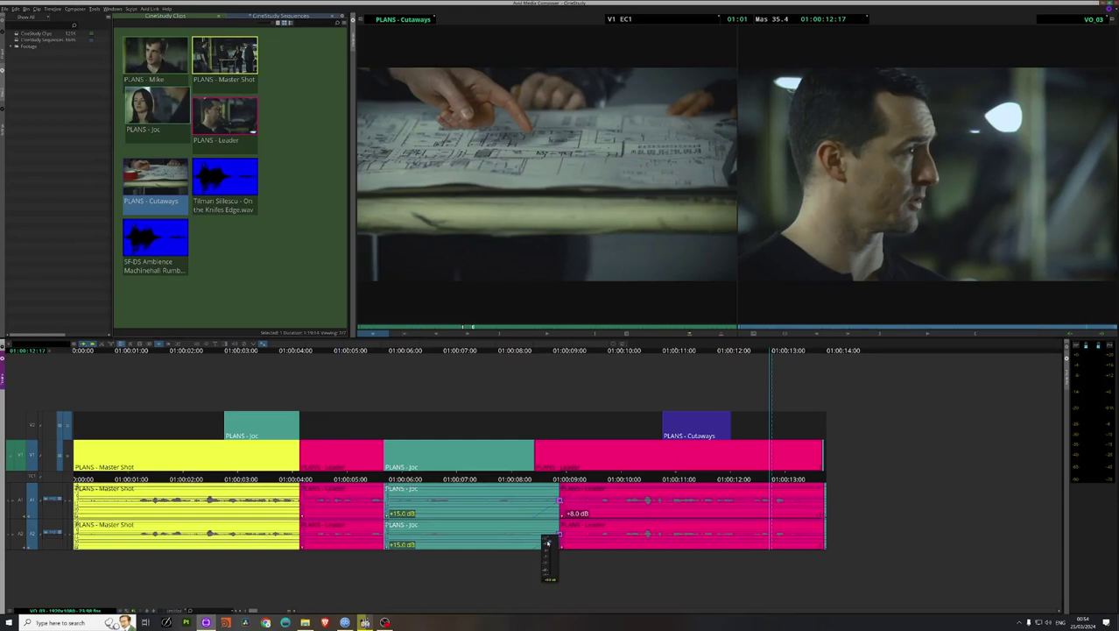
drag(547, 543, 548, 543)
click(591, 434)
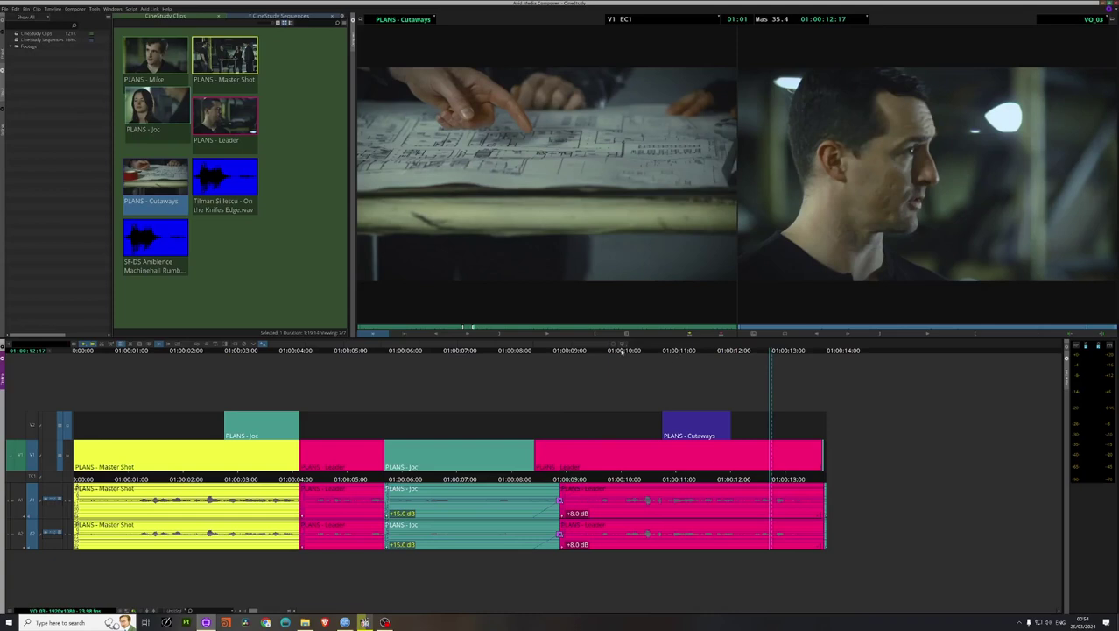
click(611, 350)
key(space)
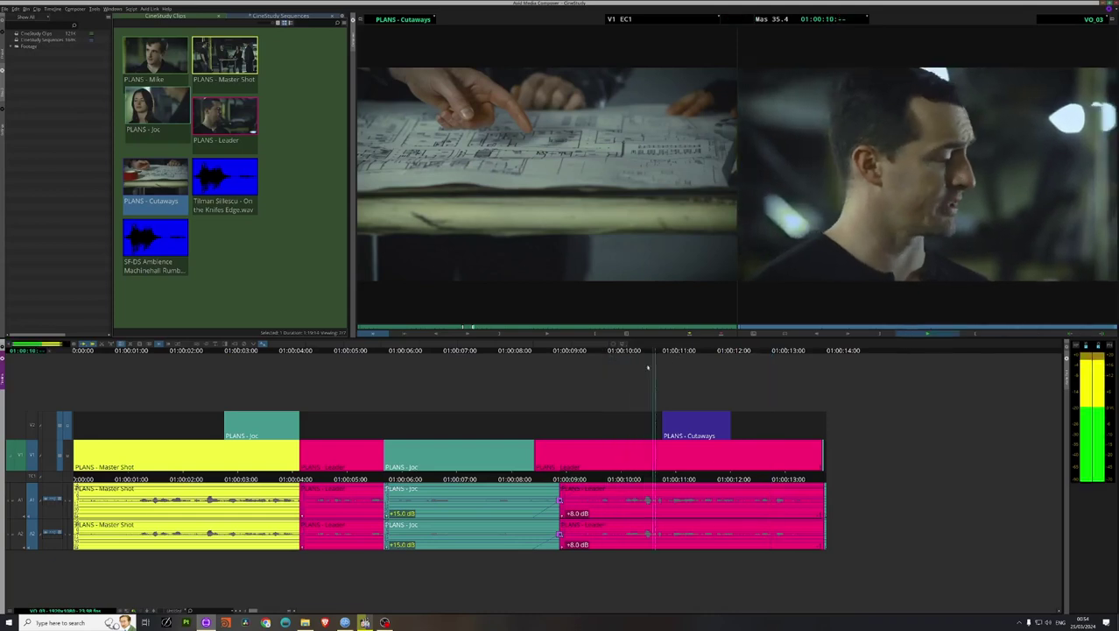
Step: Set the last PLANS - Leader clip's gain to +6 dB on A1 and A2, and play both that clip and the PLANS - Joc clip
click(560, 516)
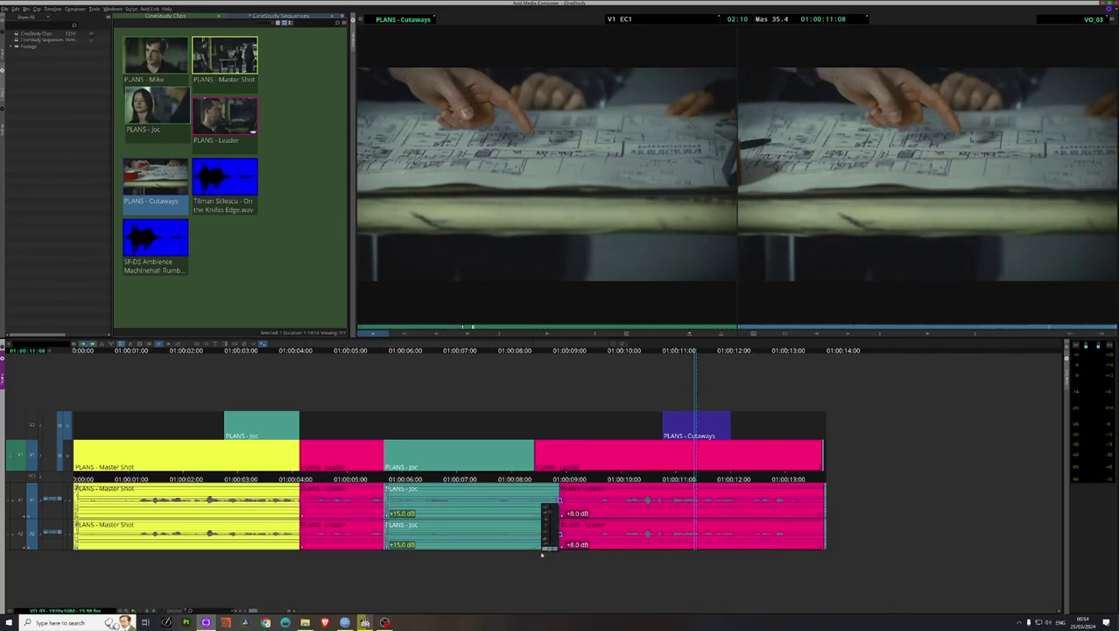
click(542, 550)
click(561, 547)
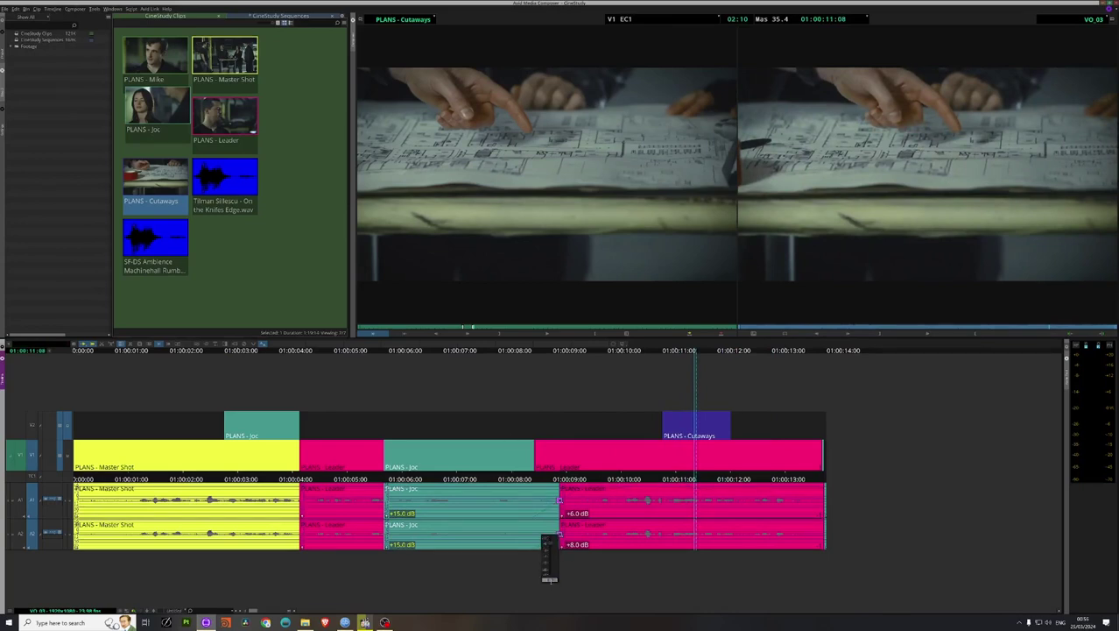
click(550, 579)
click(582, 350)
key(space)
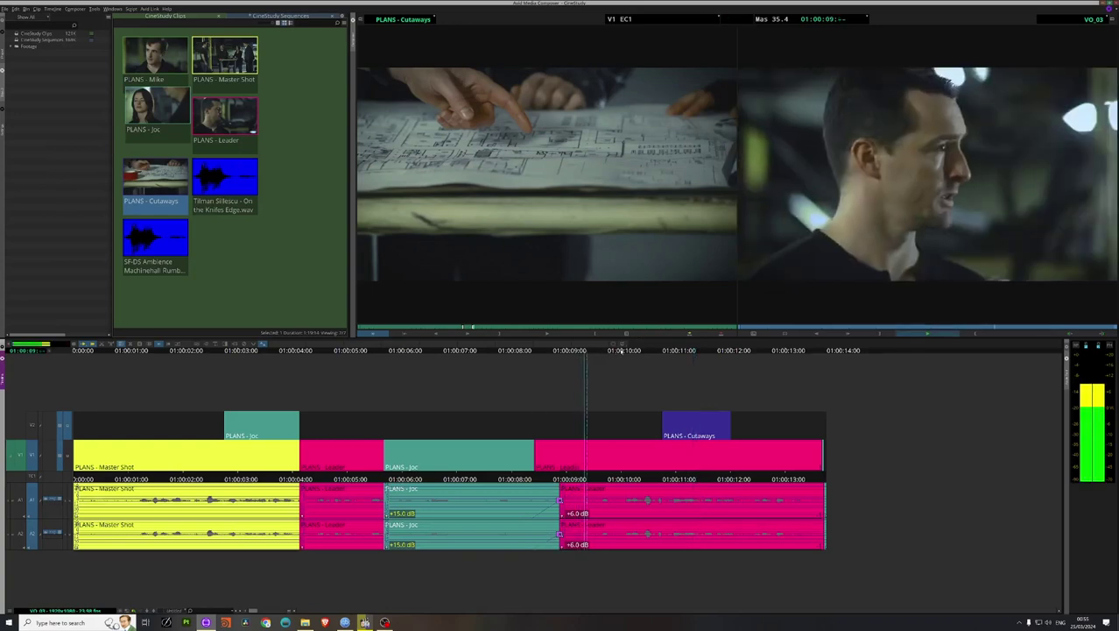
key(space)
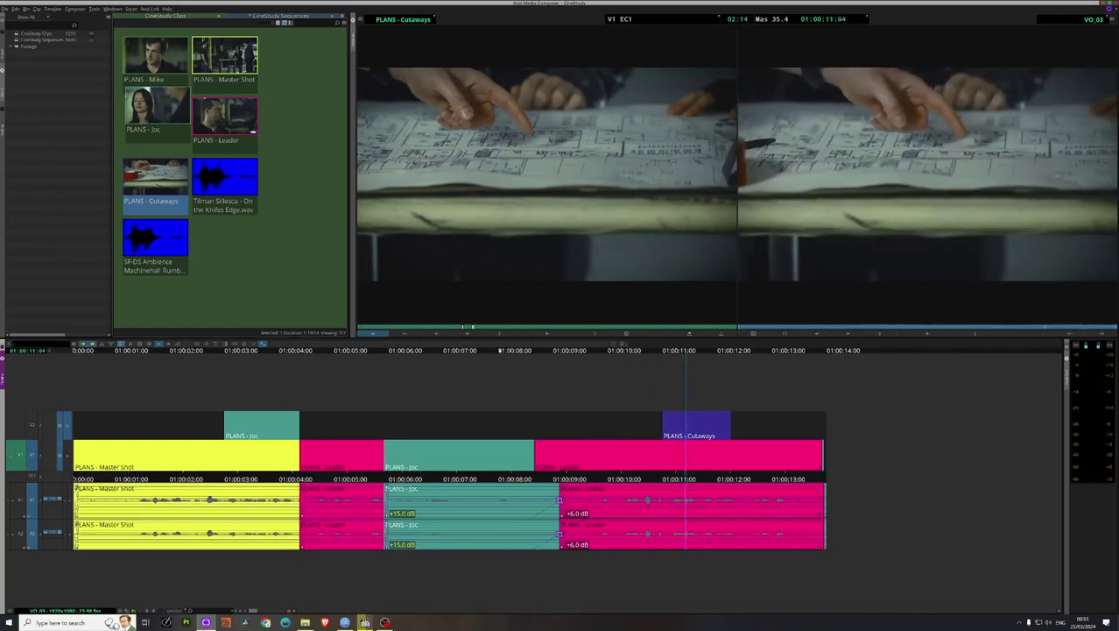
click(464, 351)
key(space)
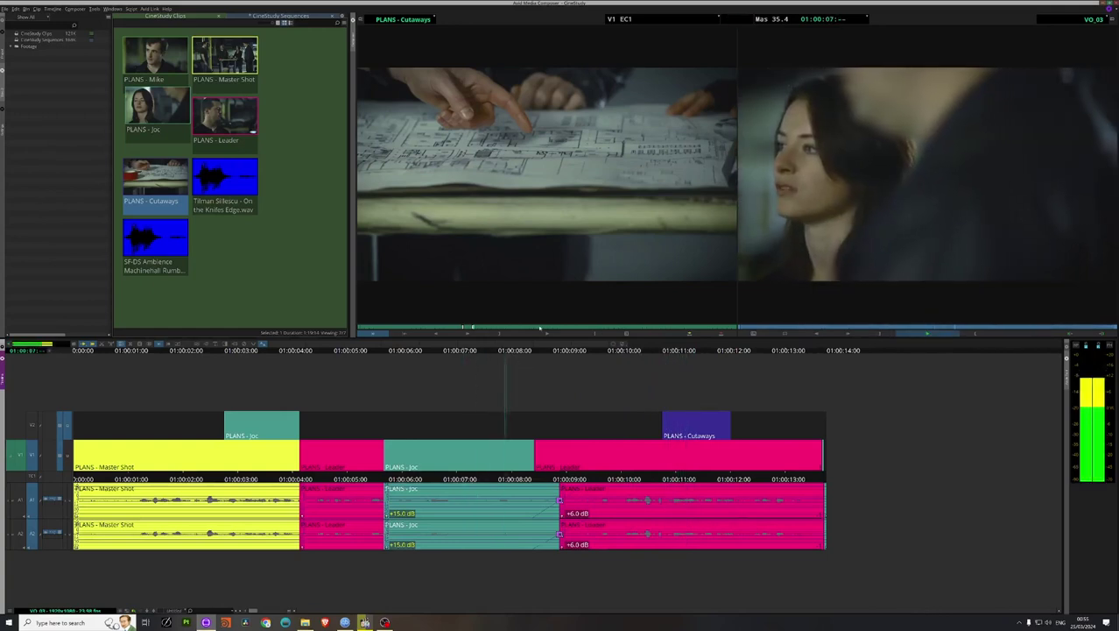
Step: Set the first PLANS - Leader clip's gain to +6 dB on A1 and +36 dB on A2, and start playback
click(342, 350)
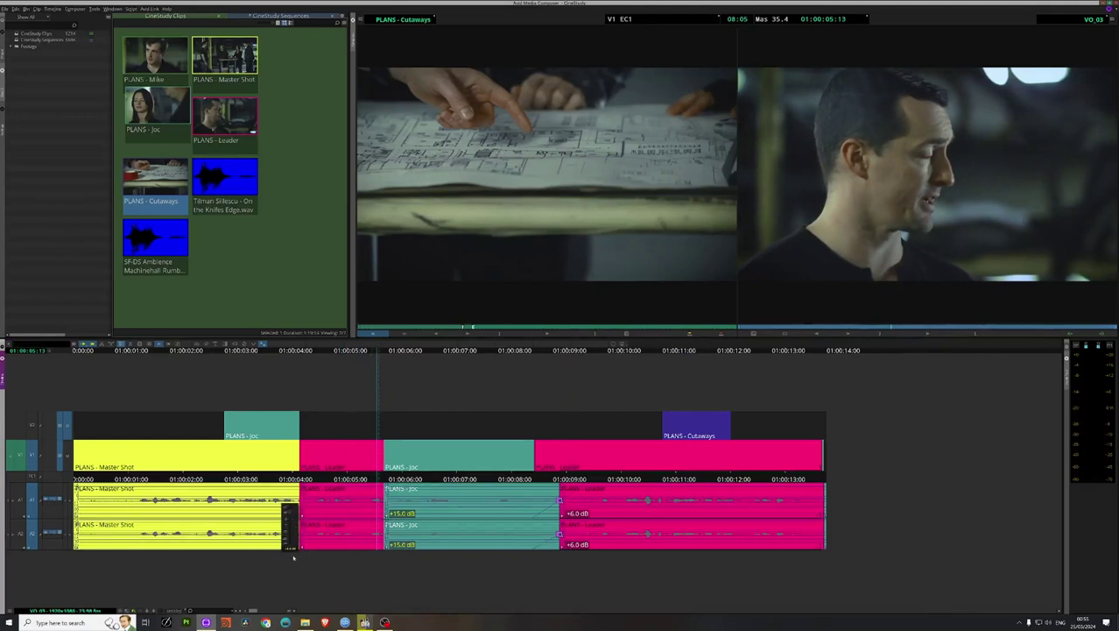
key(Return)
click(302, 548)
click(302, 550)
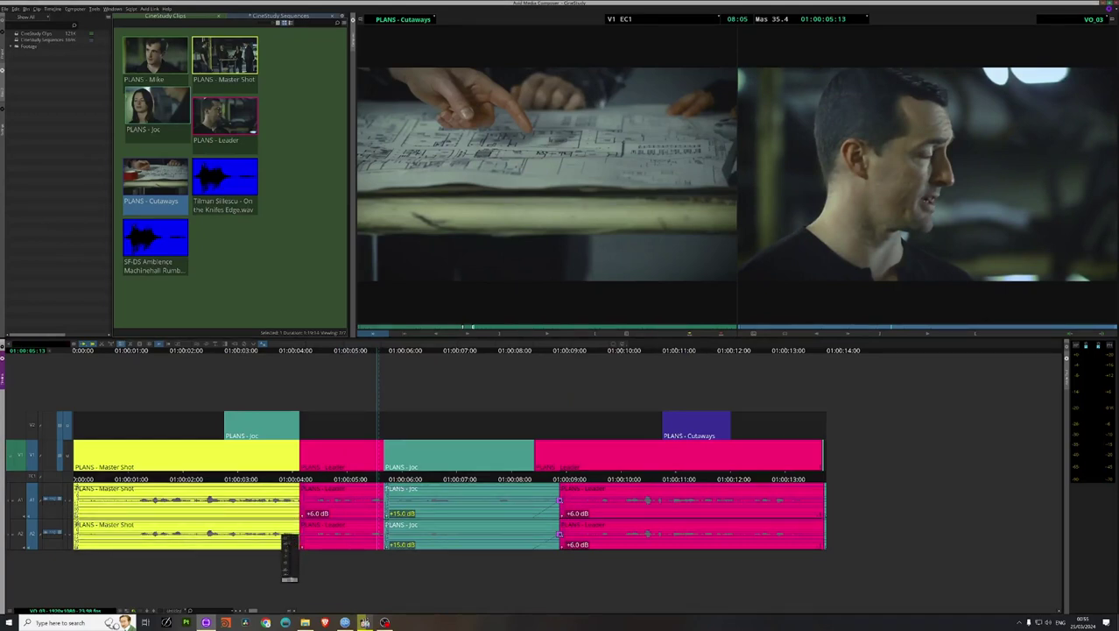
drag(289, 578, 289, 579)
key(space)
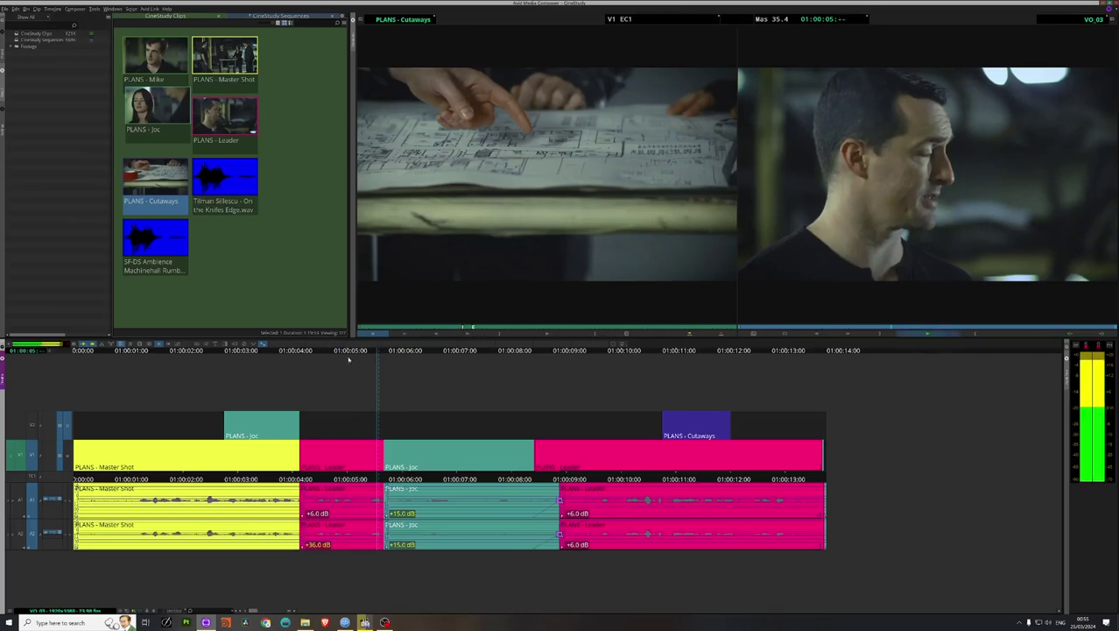
Step: Set the first PLANS - Leader clip's gain to +6 dB on A2 and play it from its start
click(332, 352)
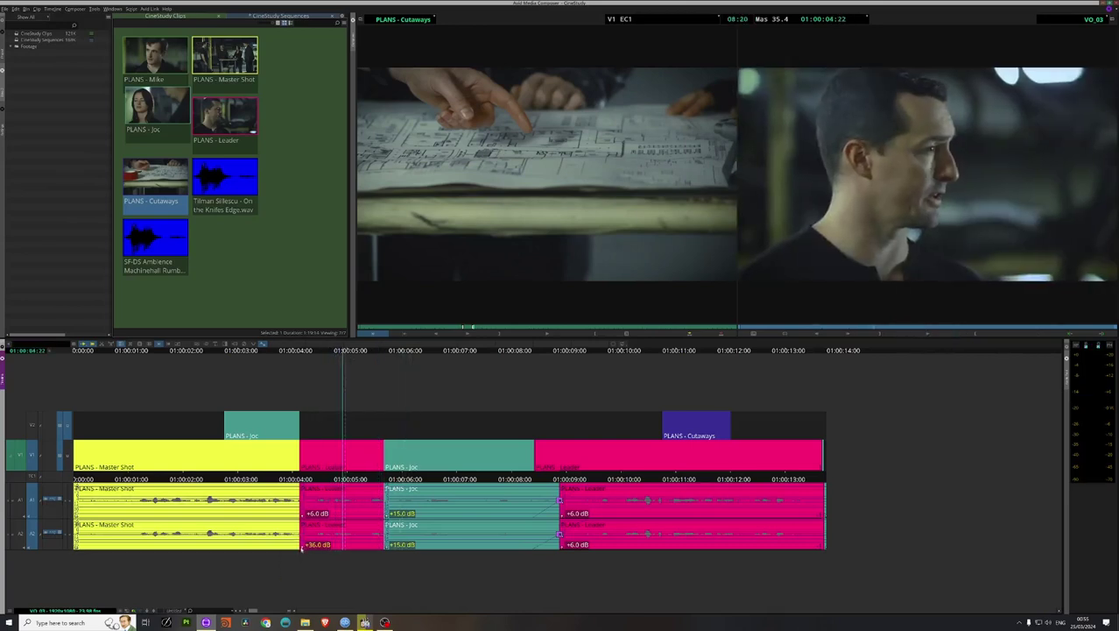
click(303, 549)
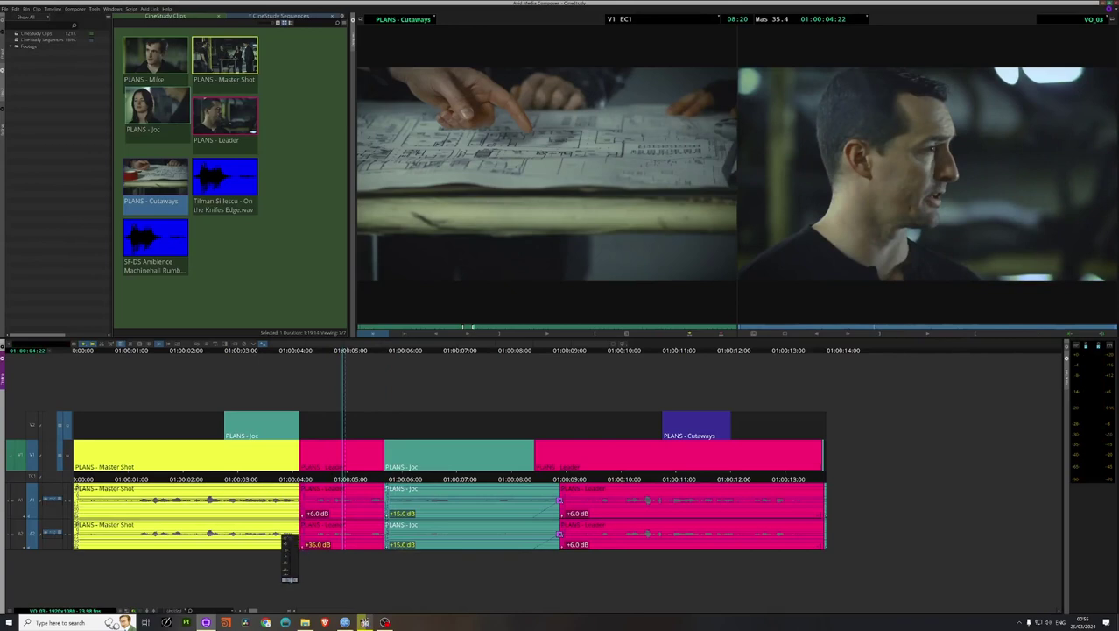
drag(289, 577, 288, 579)
click(302, 352)
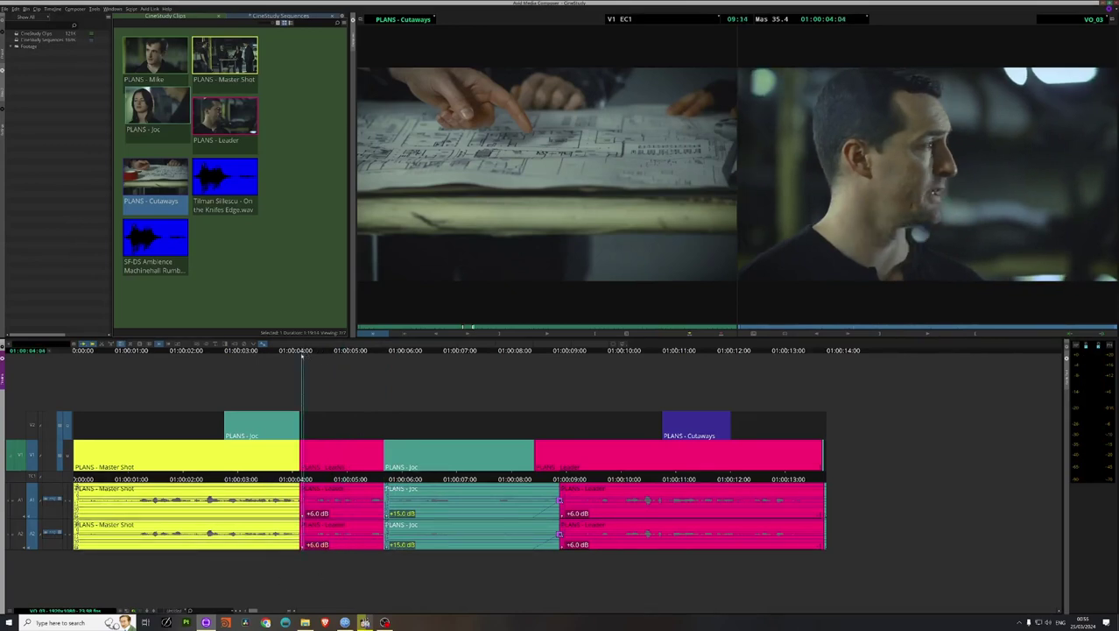
key(space)
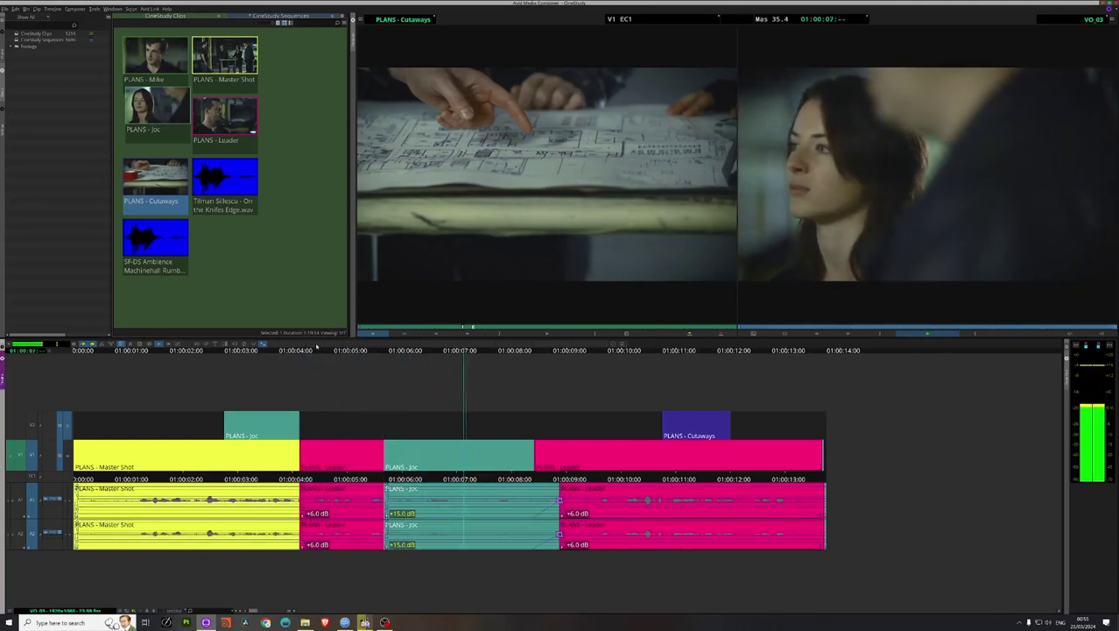
click(335, 351)
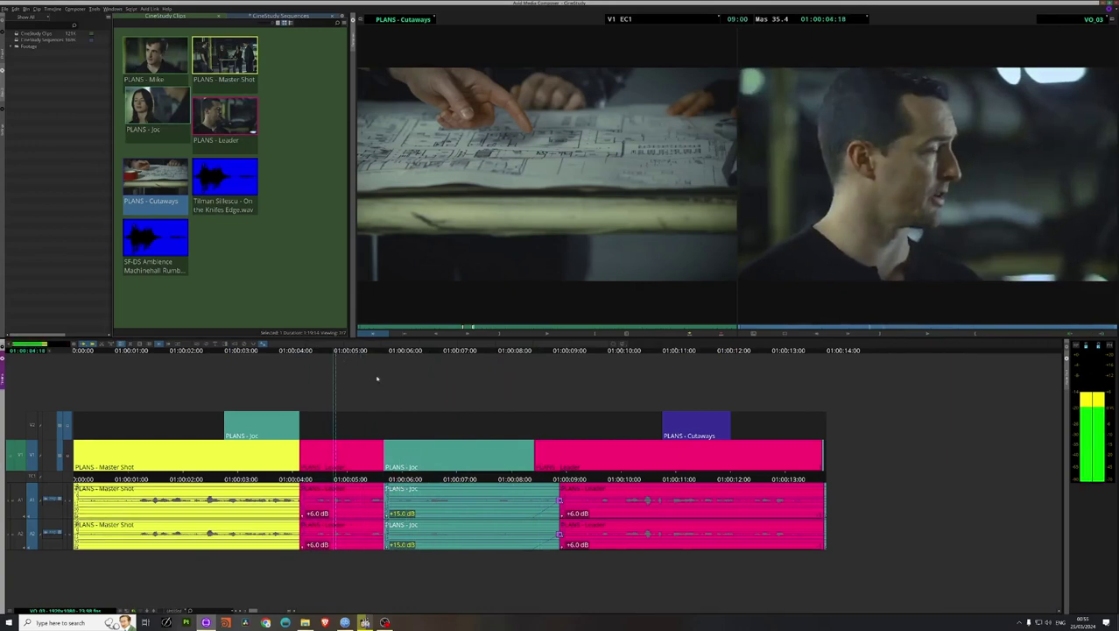
key(space)
Step: Play the last PLANS - Leader clip twice from about 01:00:09:12 to check its audio level
click(595, 352)
key(space)
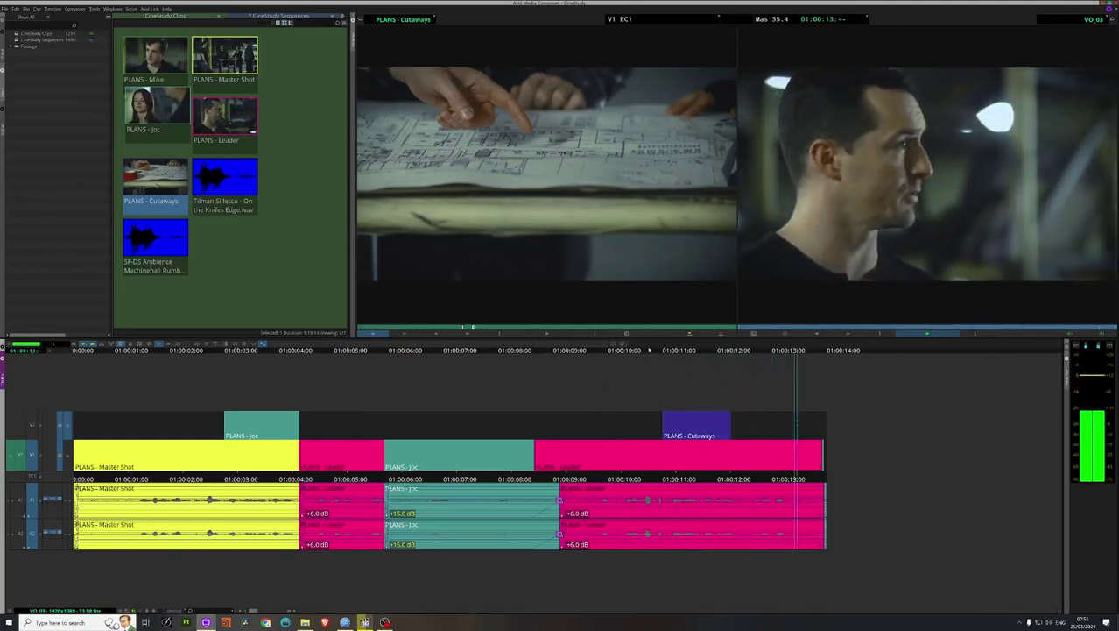
key(space)
click(607, 352)
key(space)
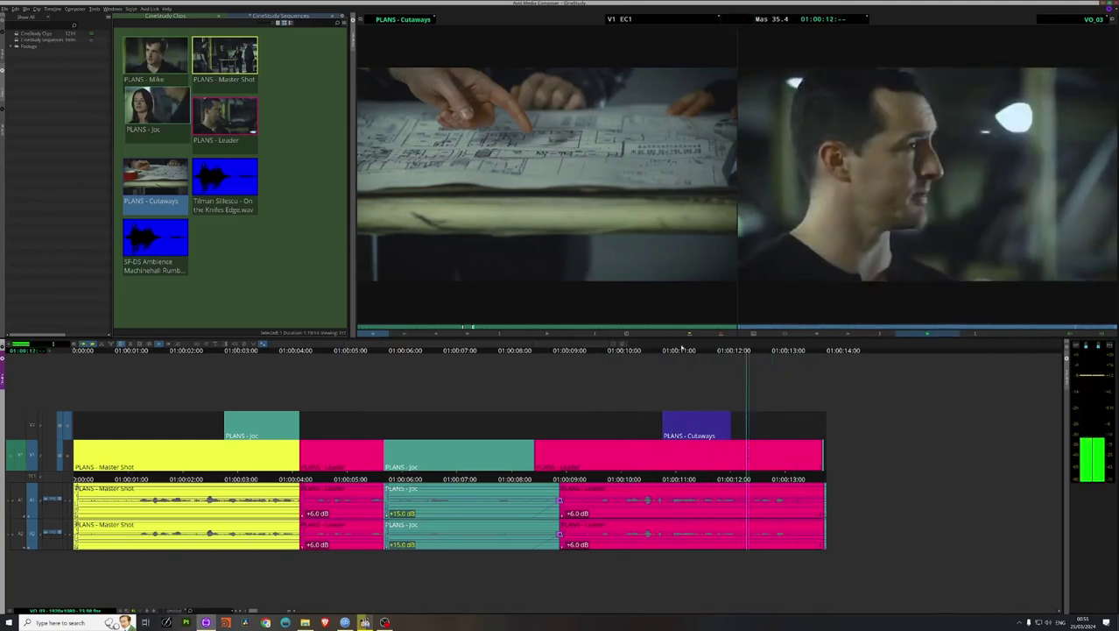
key(space)
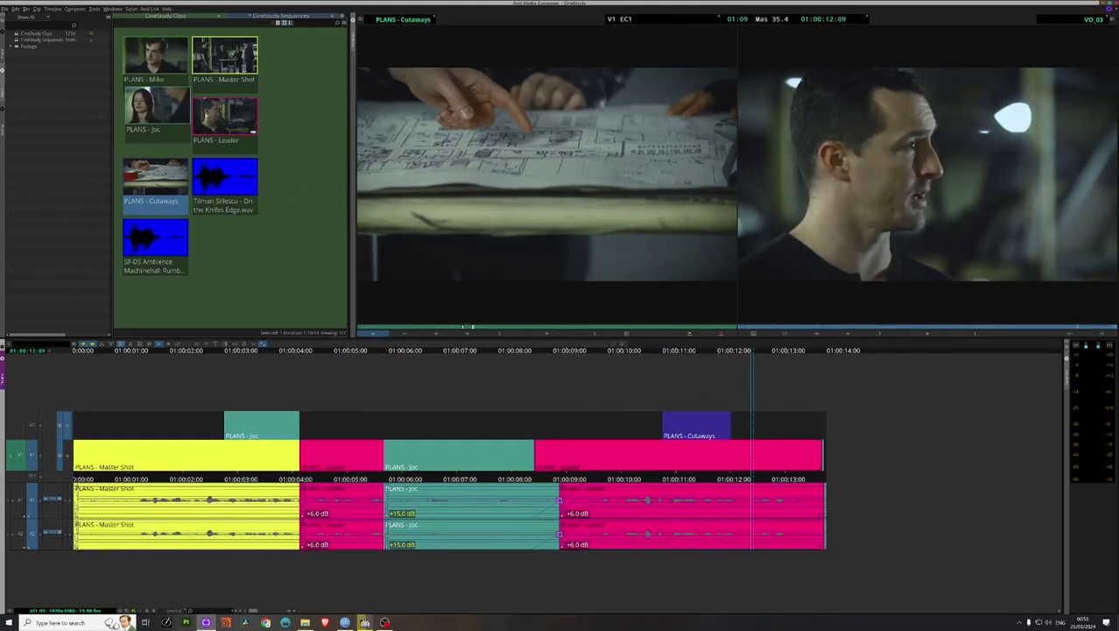
Step: Load the PLANS - Joc clip into the source monitor and scrub back through its footage
drag(156, 107, 535, 298)
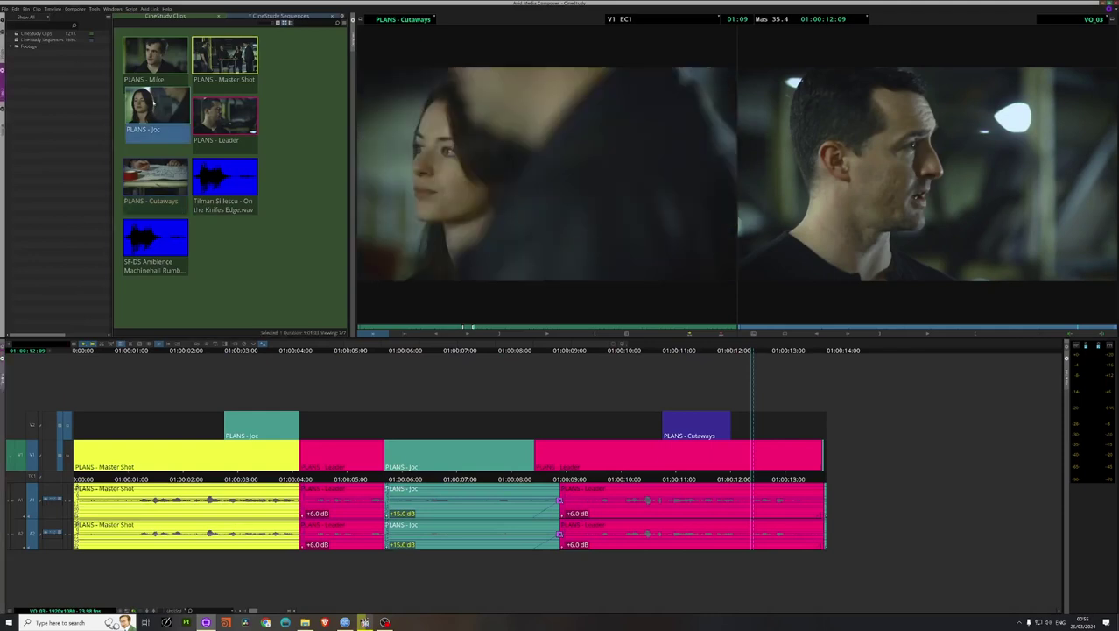
drag(585, 327, 542, 327)
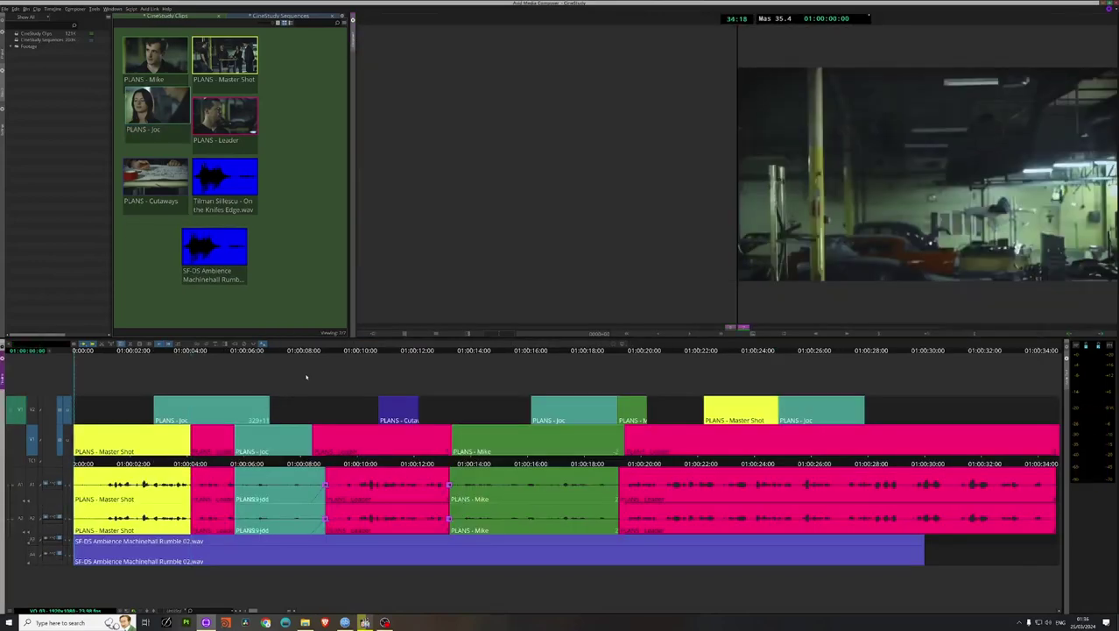
Step: Make V2 the only active video track for trimming by enabling it and deselecting V1
key(s)
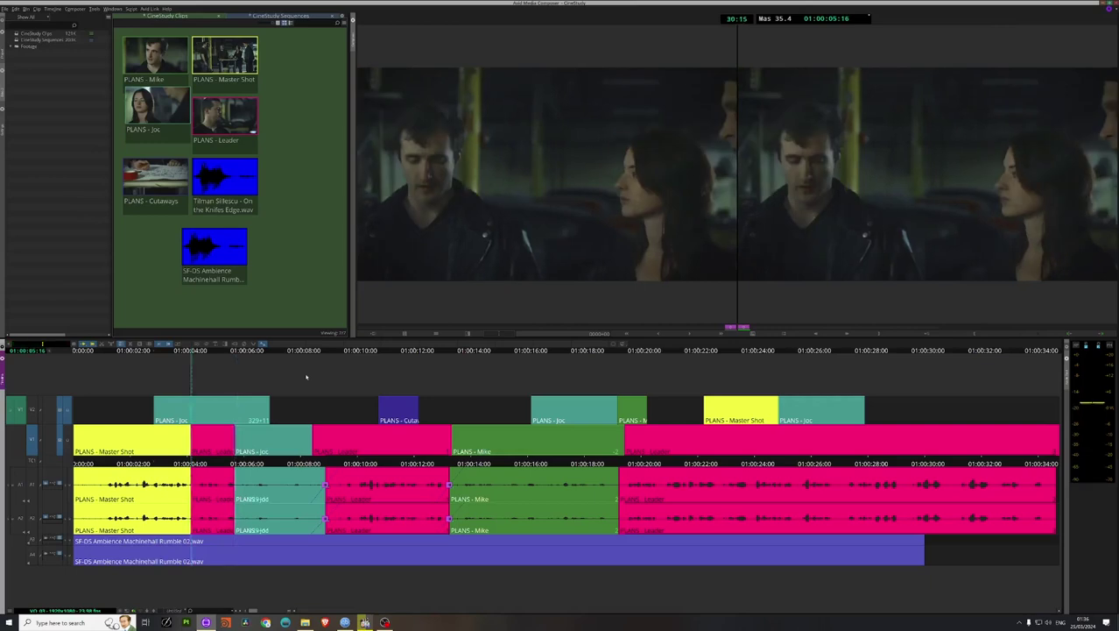
key(Home)
key(s)
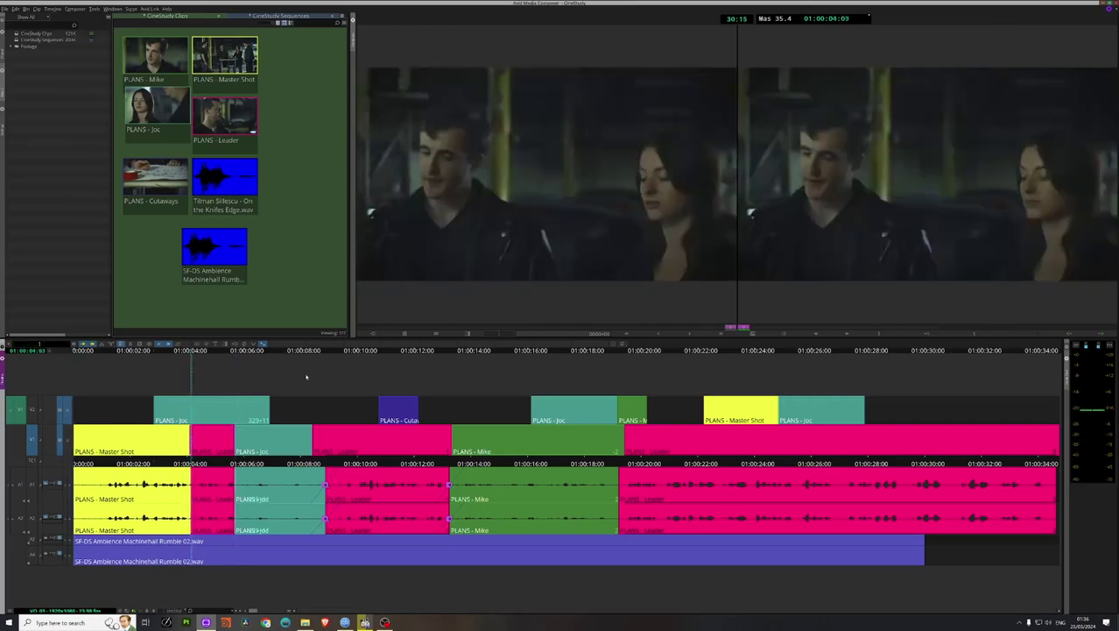
click(32, 410)
click(33, 439)
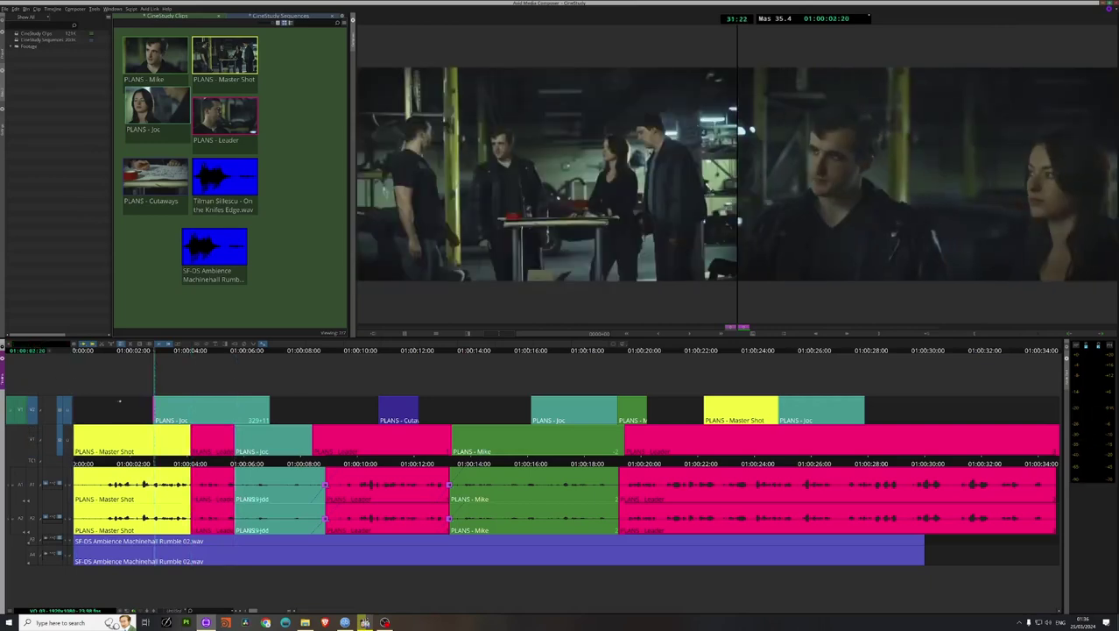
Step: Ripple-trim the head of the first PLANS - Joc clip on V2 at 01:00:02:20 to shorten it, and play across it
key(s)
key(a)
key(l)
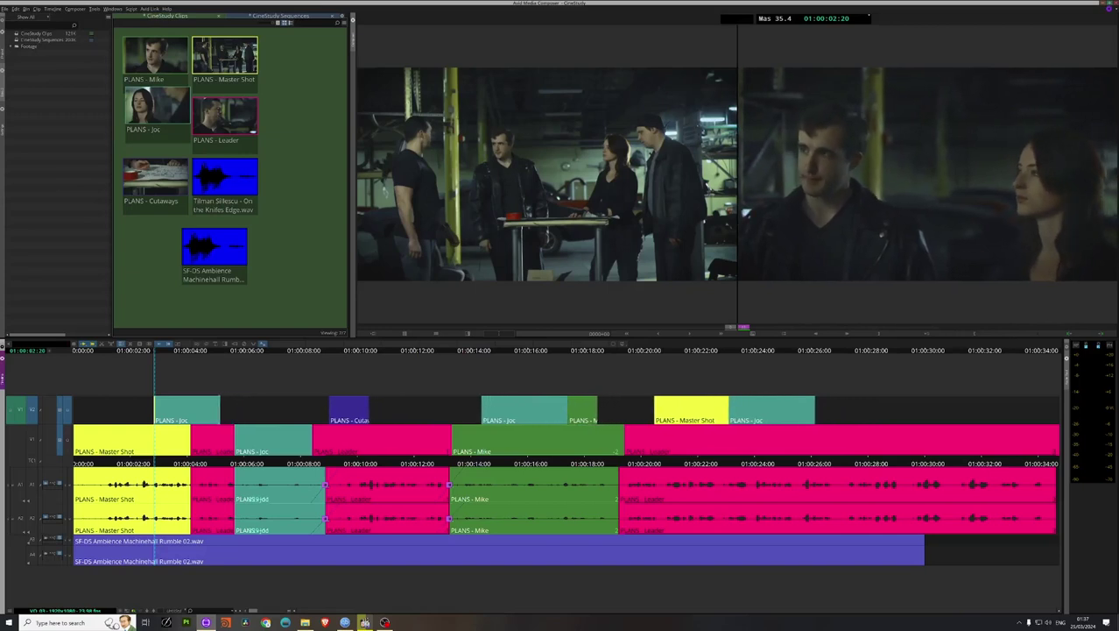
key(k)
click(145, 348)
key(space)
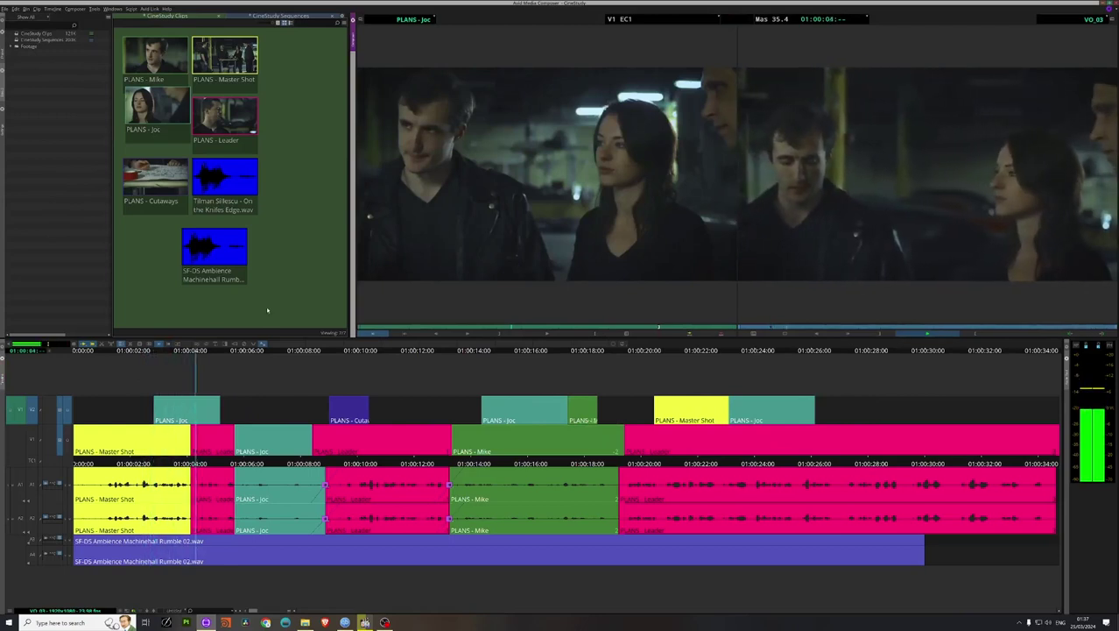
key(space)
key(space)
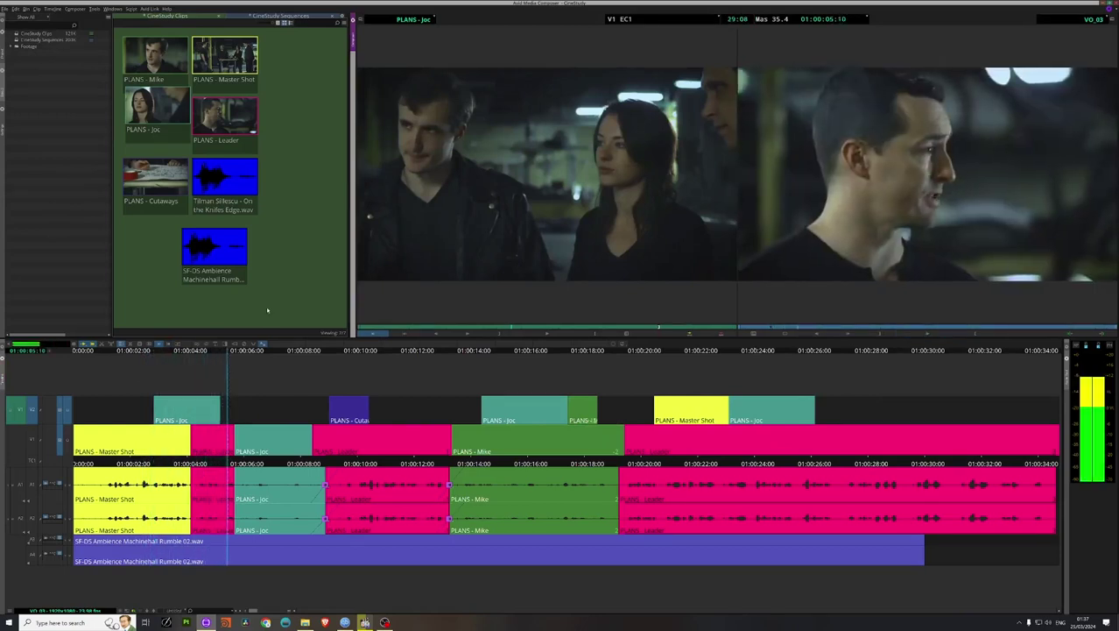
key(space)
Step: Ripple-trim the tail of the first PLANS - Joc clip on V2 to 01:00:04:20 and play across the clip
click(221, 401)
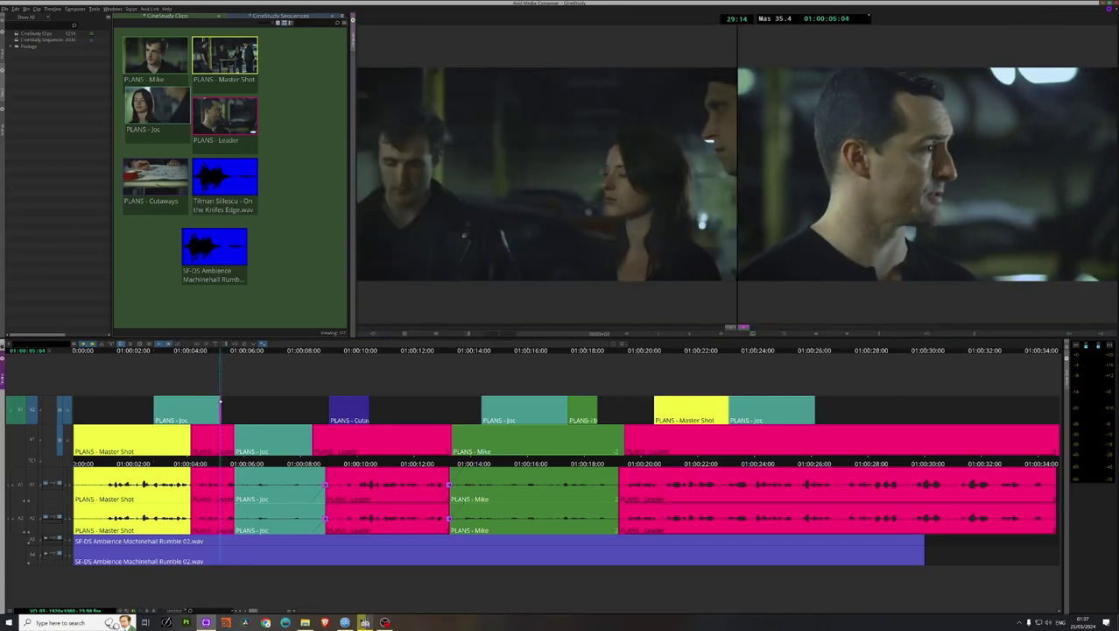
key(space)
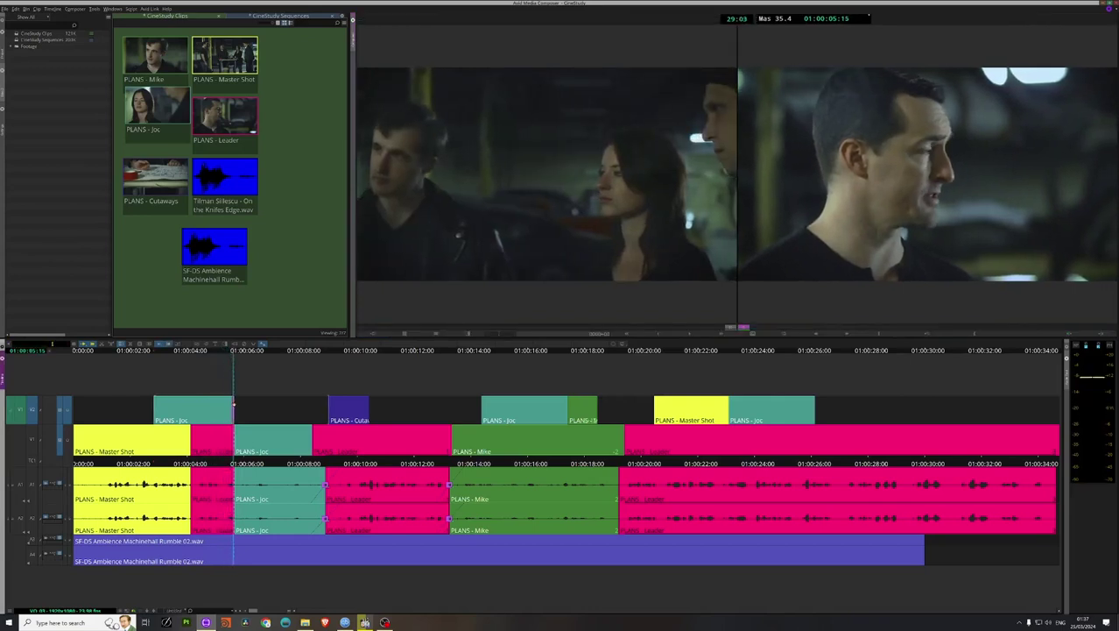
key(j)
key(k)
key(space)
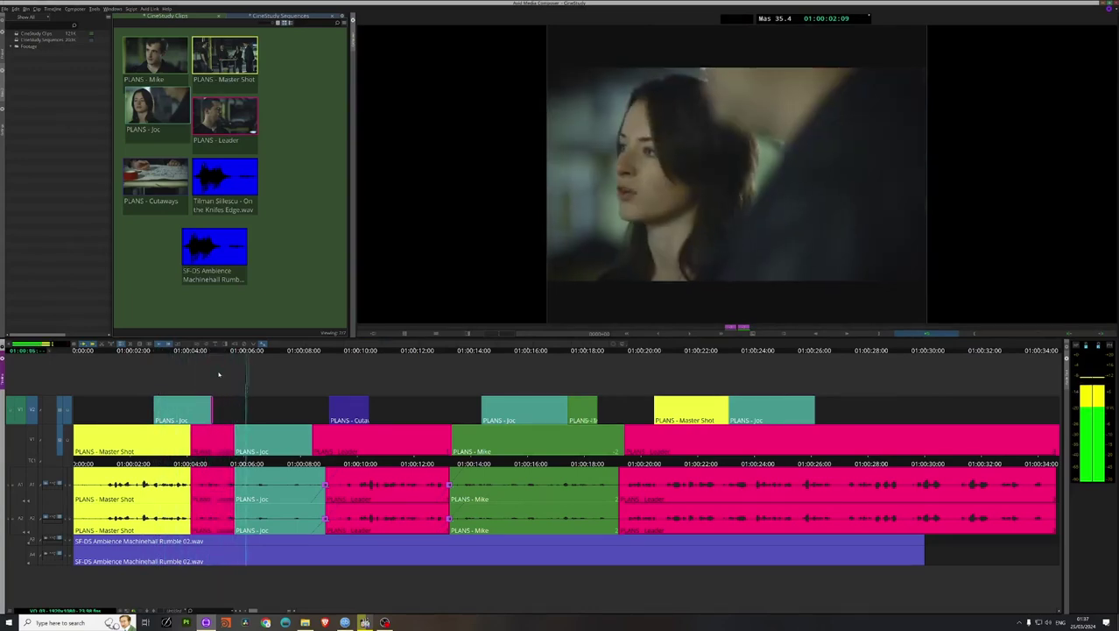
key(u)
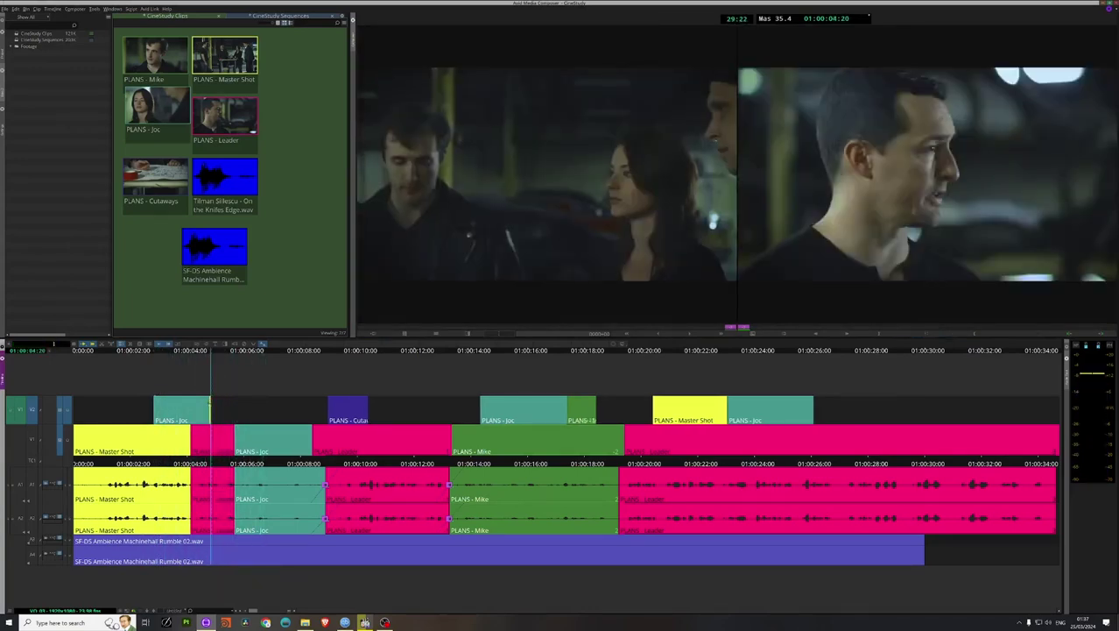
key(space)
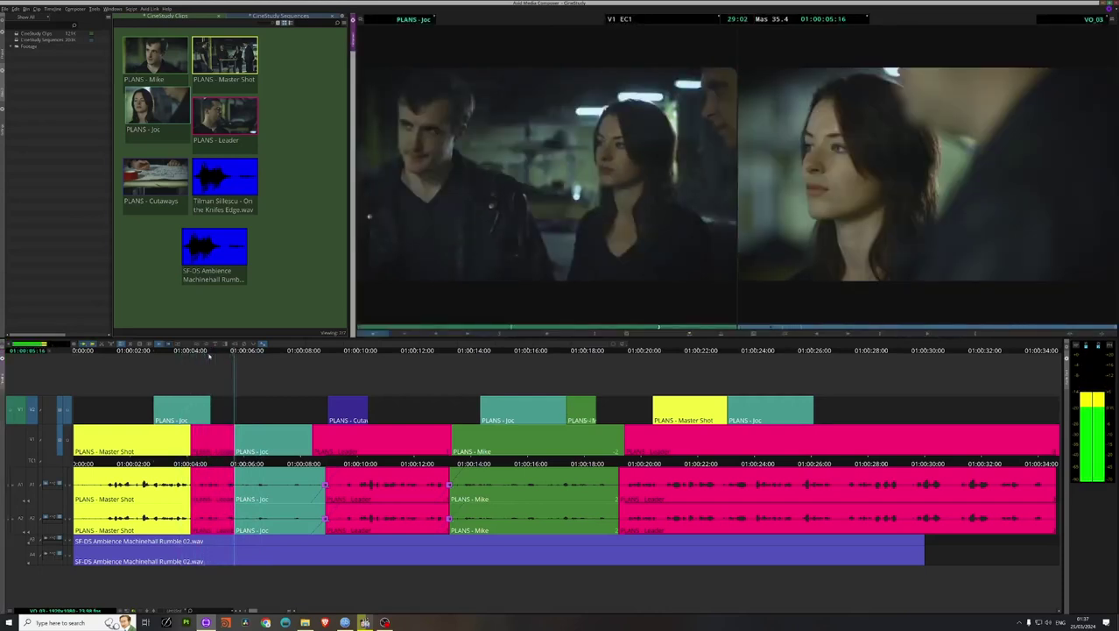
click(169, 354)
key(space)
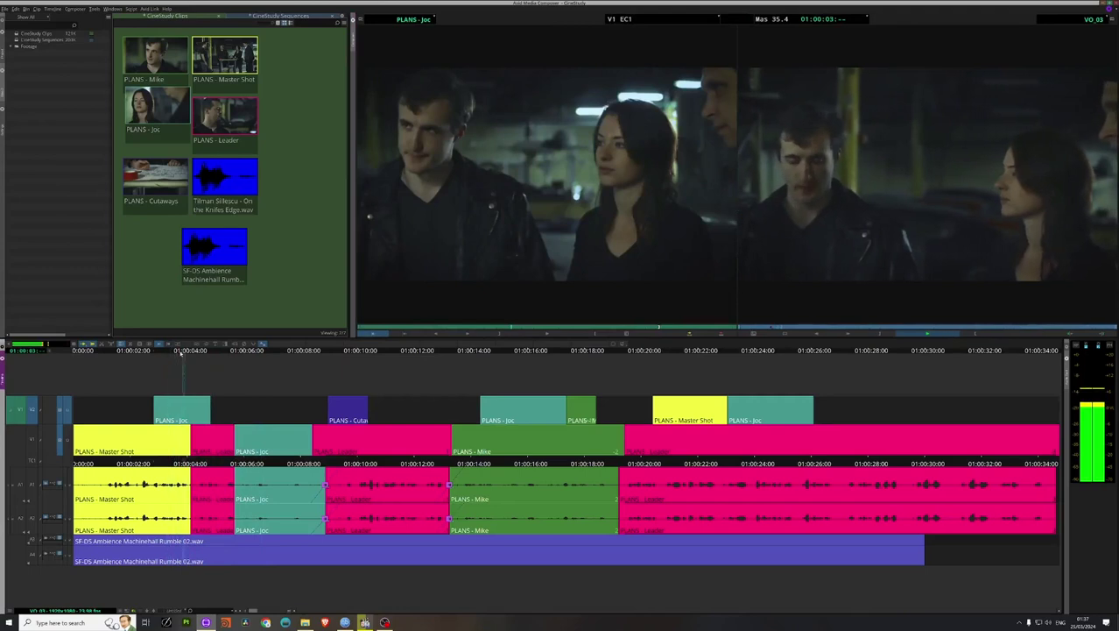
key(space)
key(space)
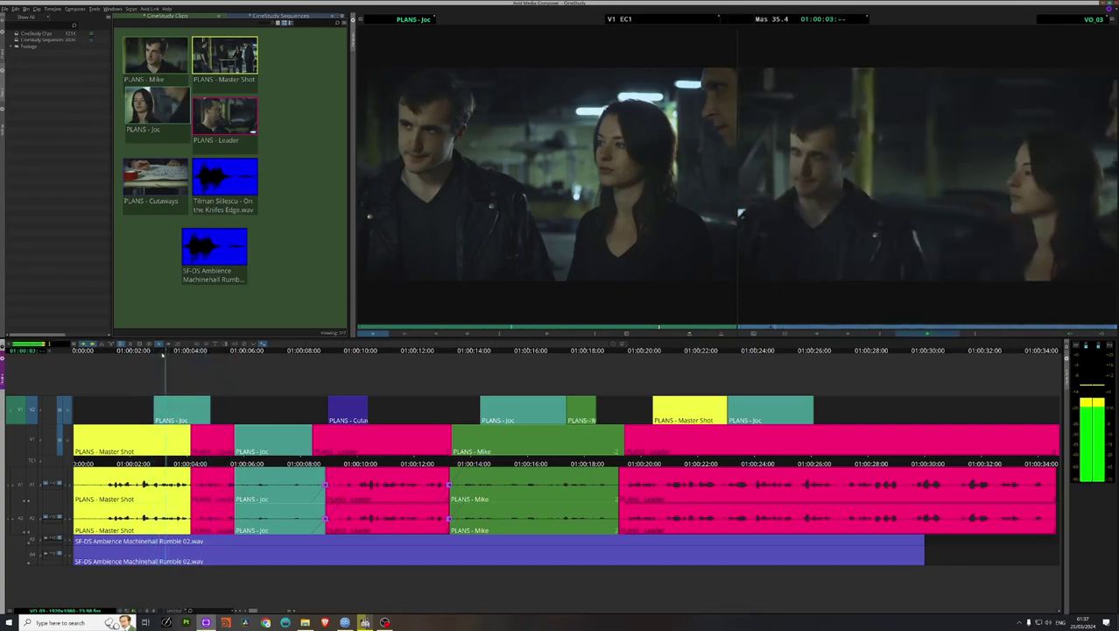
key(space)
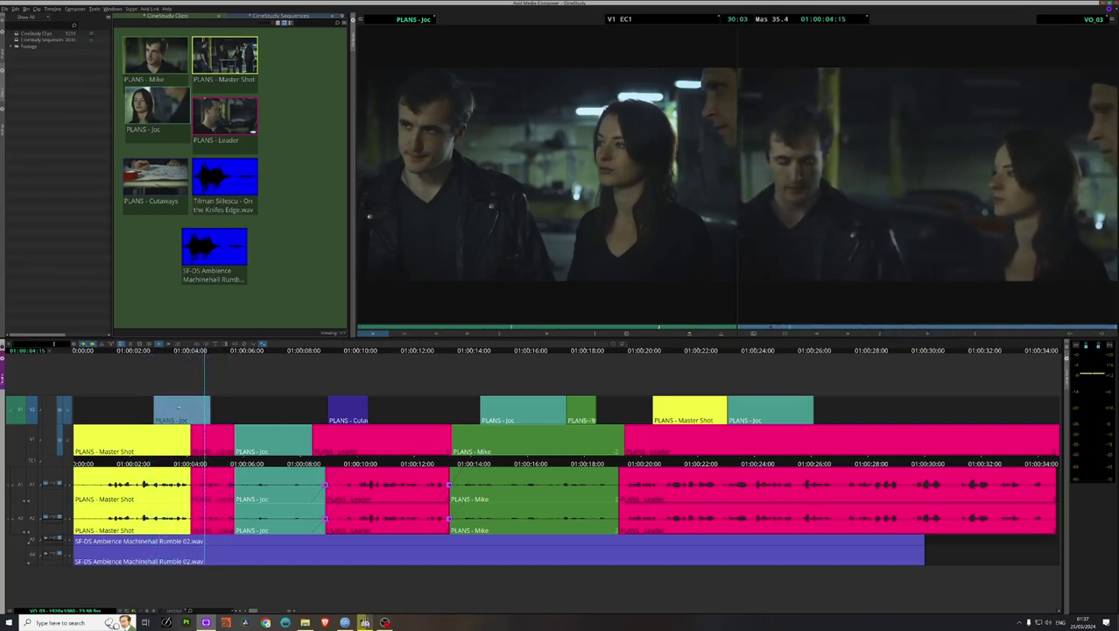
Step: Move the first PLANS - Joc clip on V2 about half a second later and ripple-trim its tail to 01:00:04:23
drag(179, 407, 192, 379)
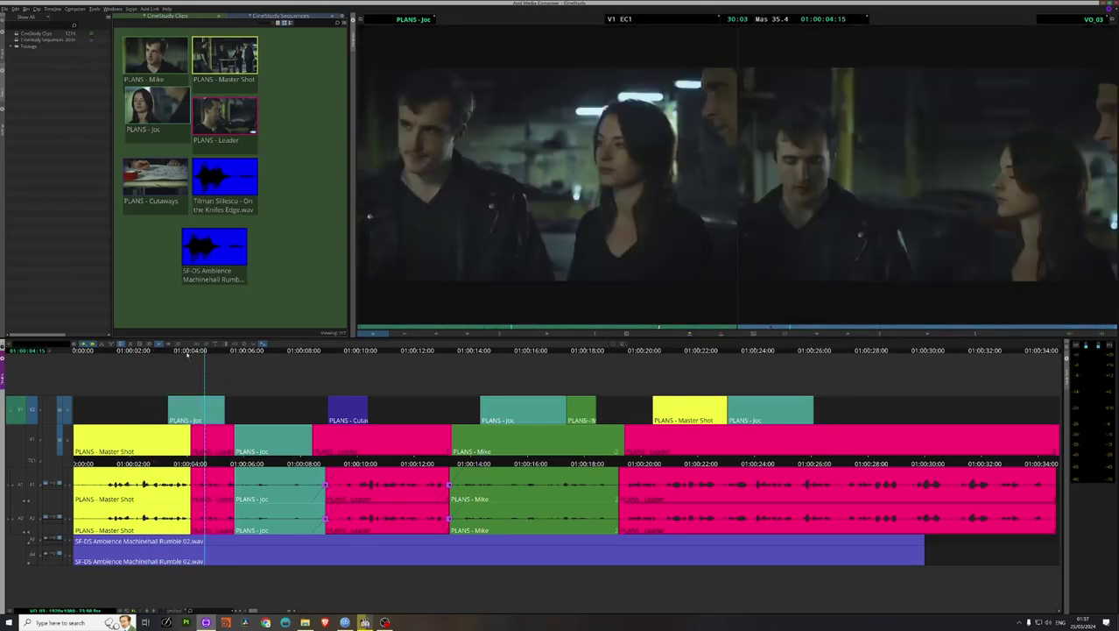
key(space)
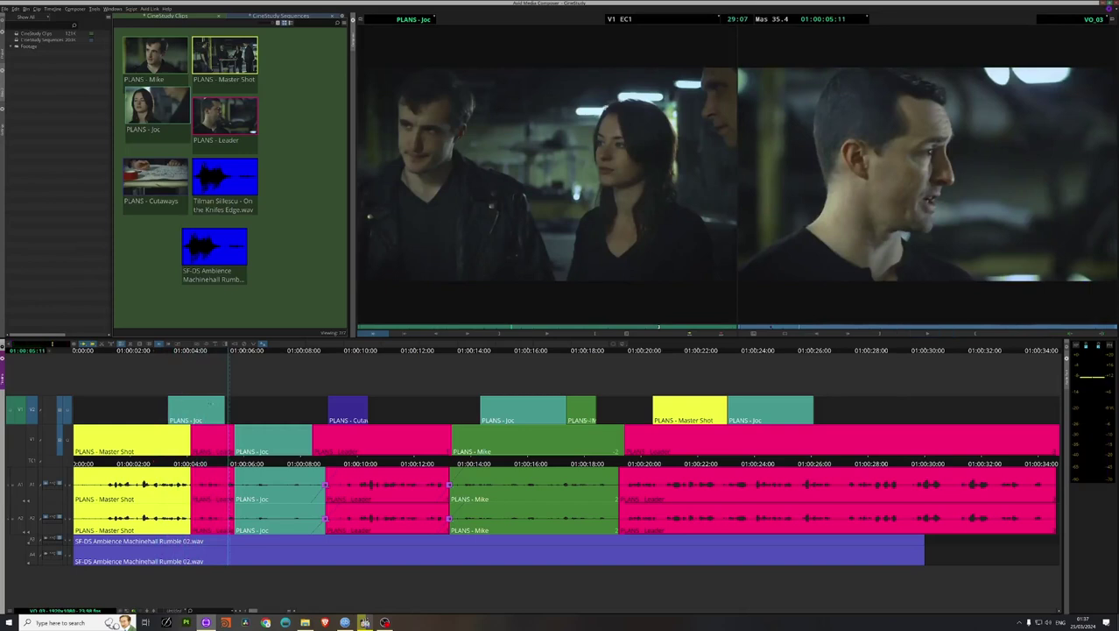
drag(222, 403, 220, 406)
key(comma)
key(comma)
key(comma)
key(comma)
key(comma)
key(comma)
key(comma)
key(comma)
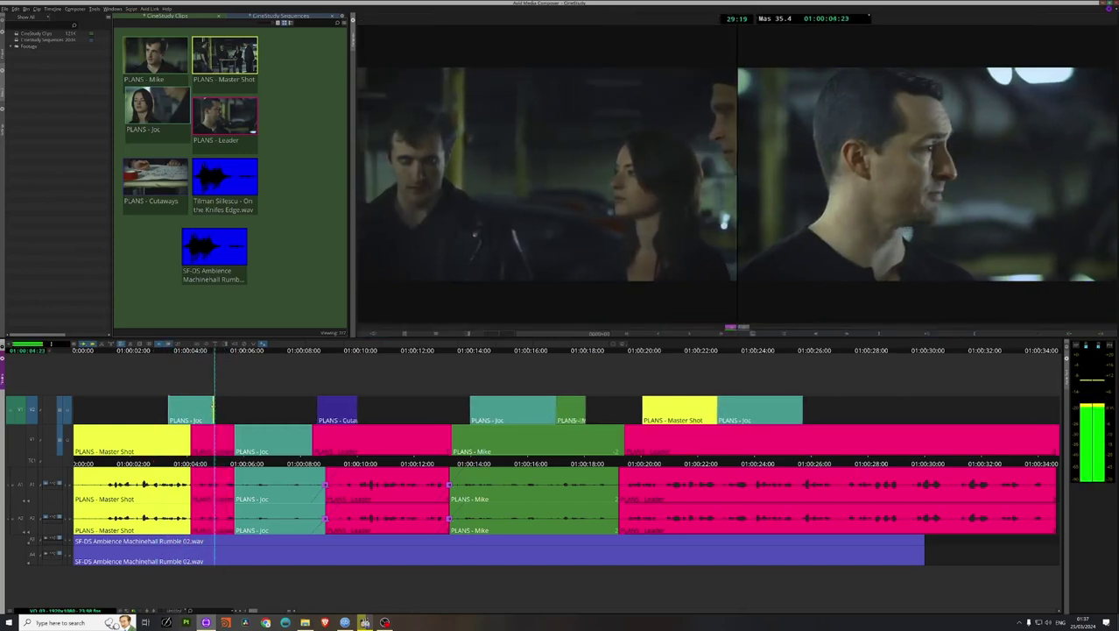
key(space)
key(j)
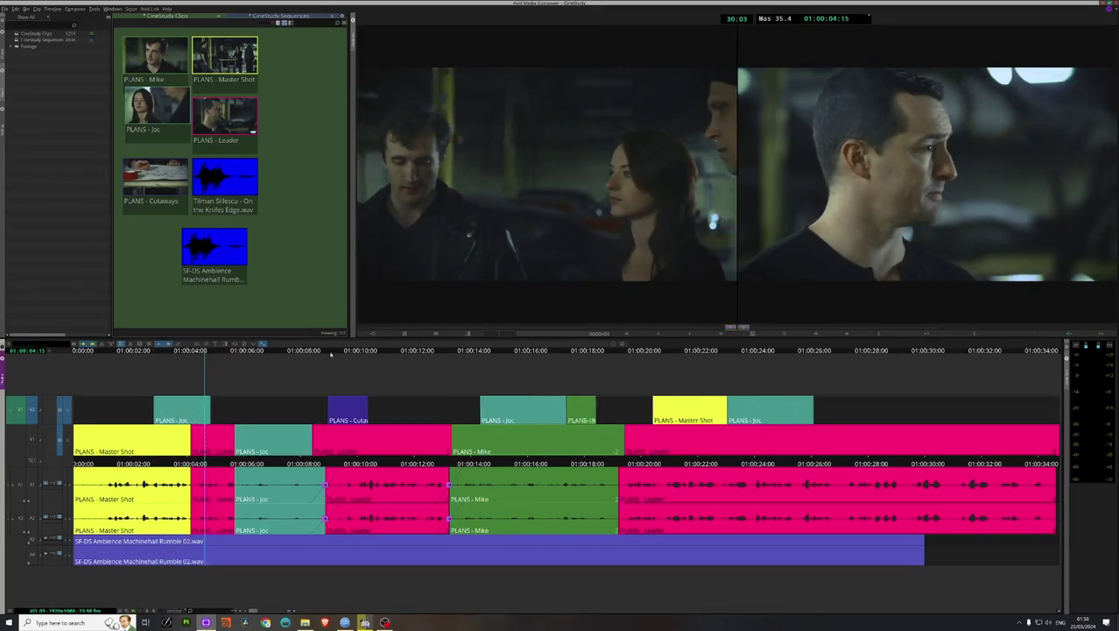
Step: Undo the ripple trims on V2 and play the sequence from 01:00:08:19 to 01:00:21:05
key(space)
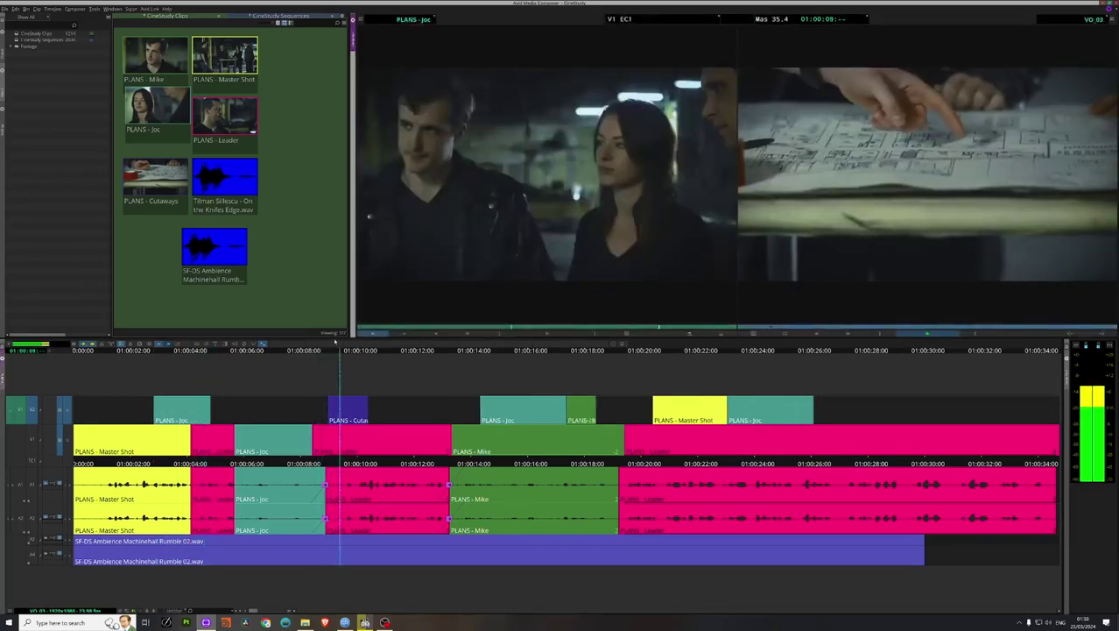
key(space)
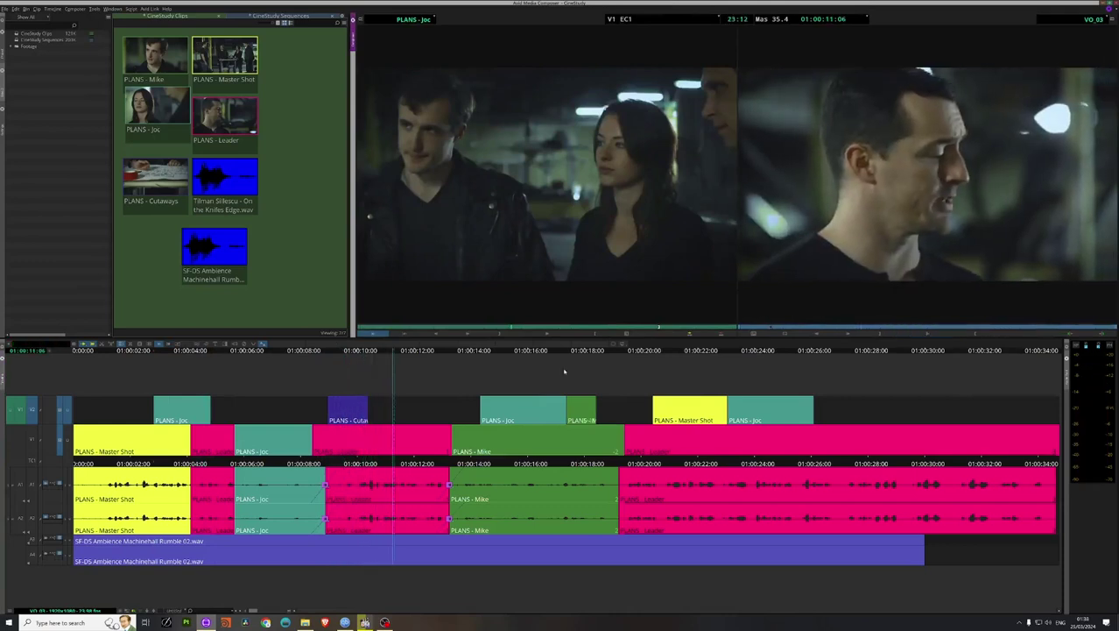
key(ctrl+z)
key(ctrl+z)
key(ctrl+z)
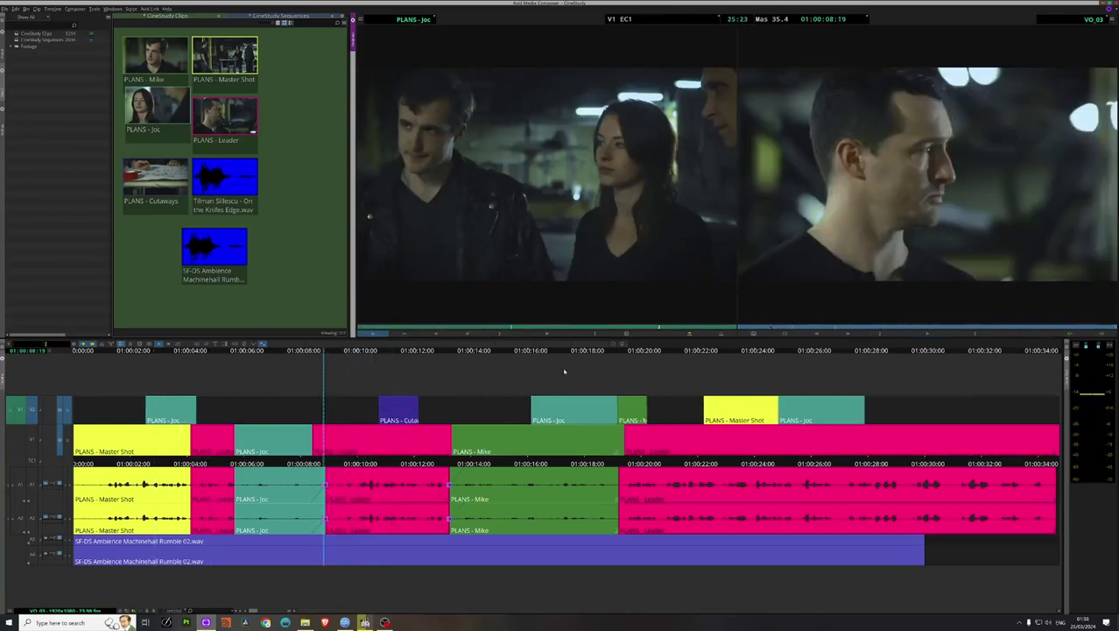
key(space)
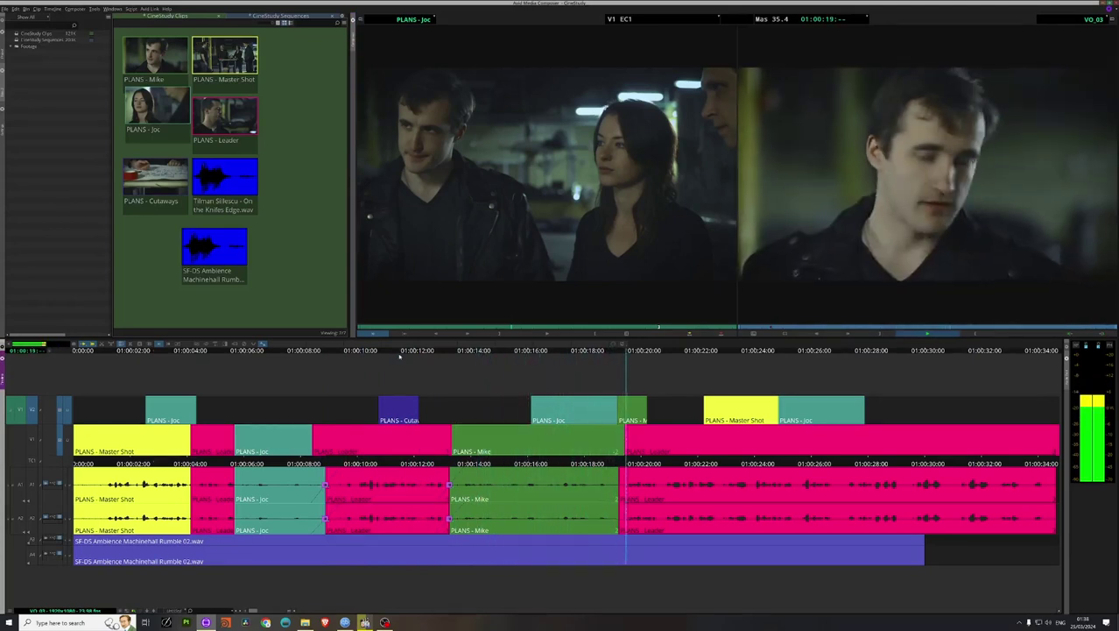
key(space)
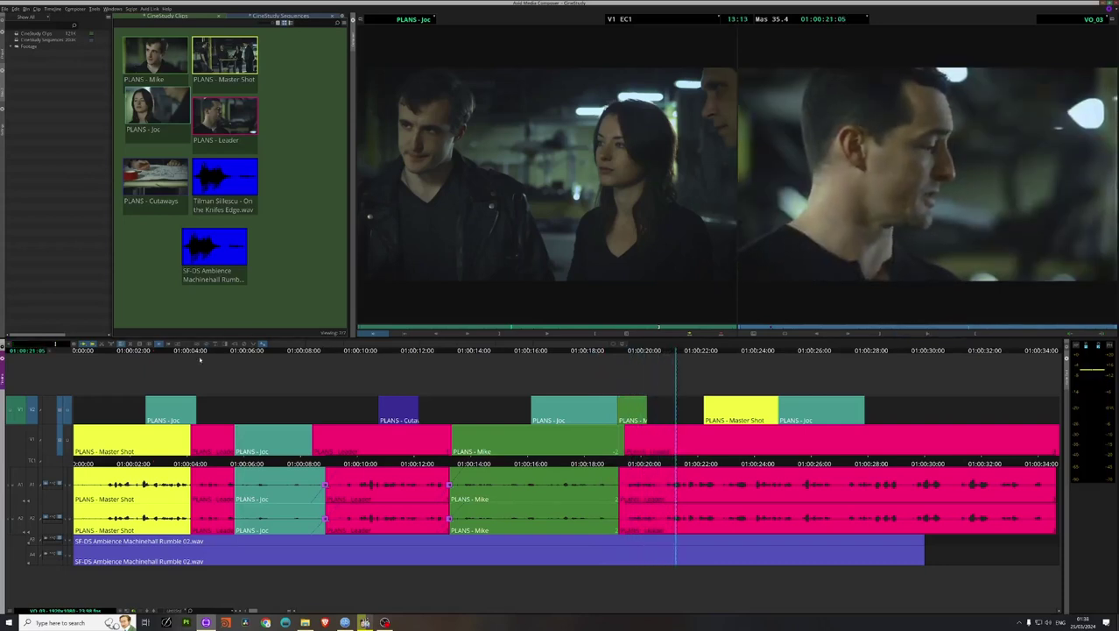
Step: Extend the tail of the first PLANS - Joc clip on V2 to 01:00:04:22
click(200, 351)
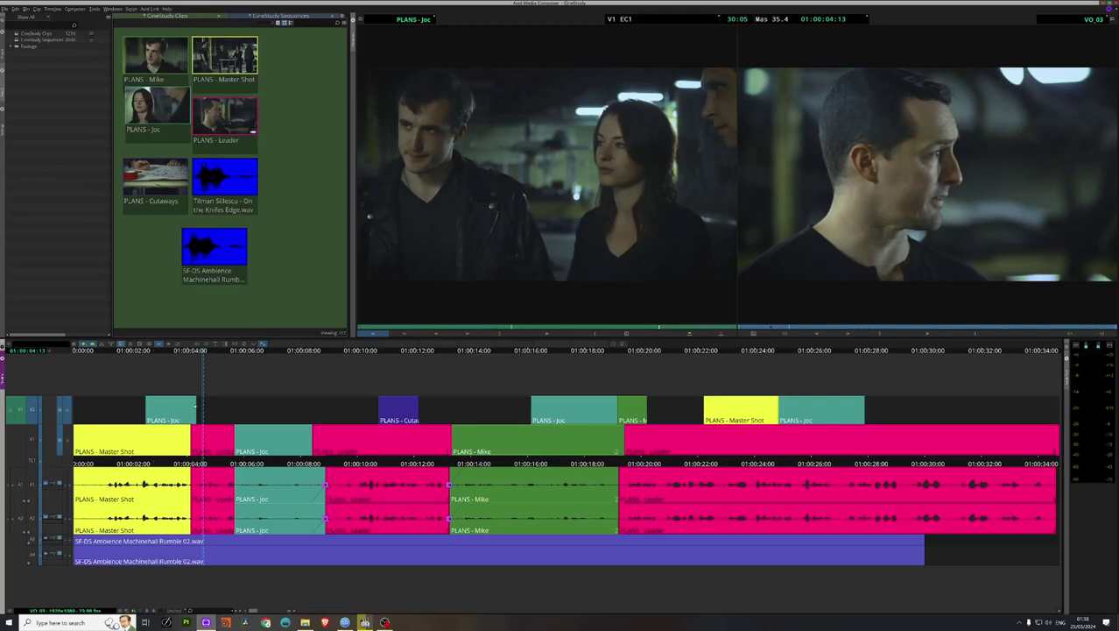
mouse_move(195, 407)
mouse_down()
mouse_move(225, 406)
mouse_move(212, 405)
mouse_up()
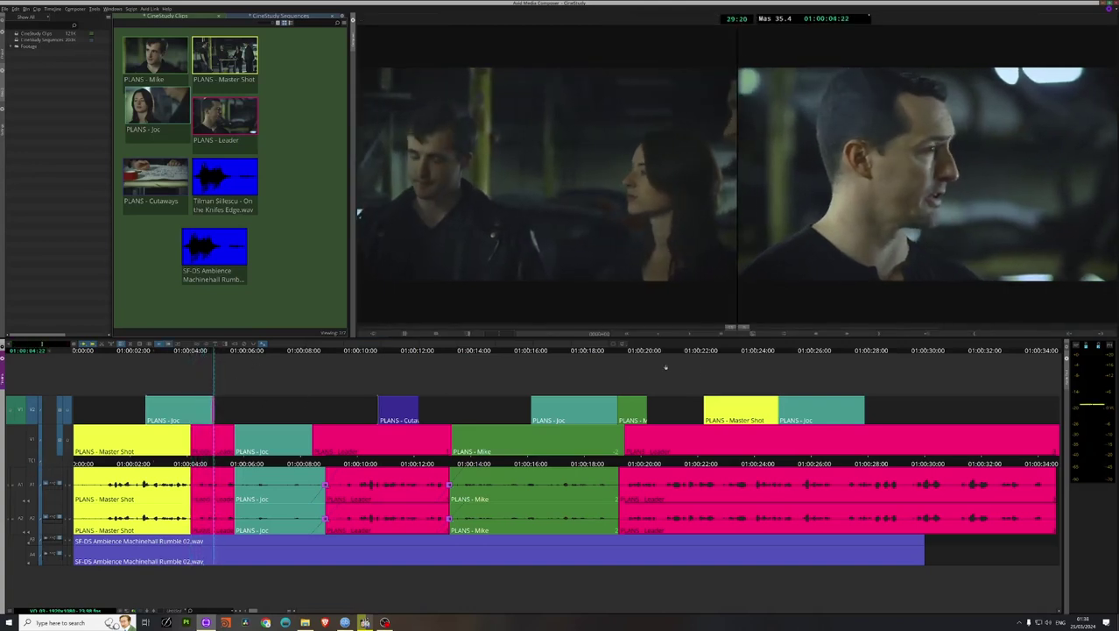
Step: Shorten the tail of the first PLANS - Joc clip on V2 to 01:00:04:12 and play across the clip
key(j)
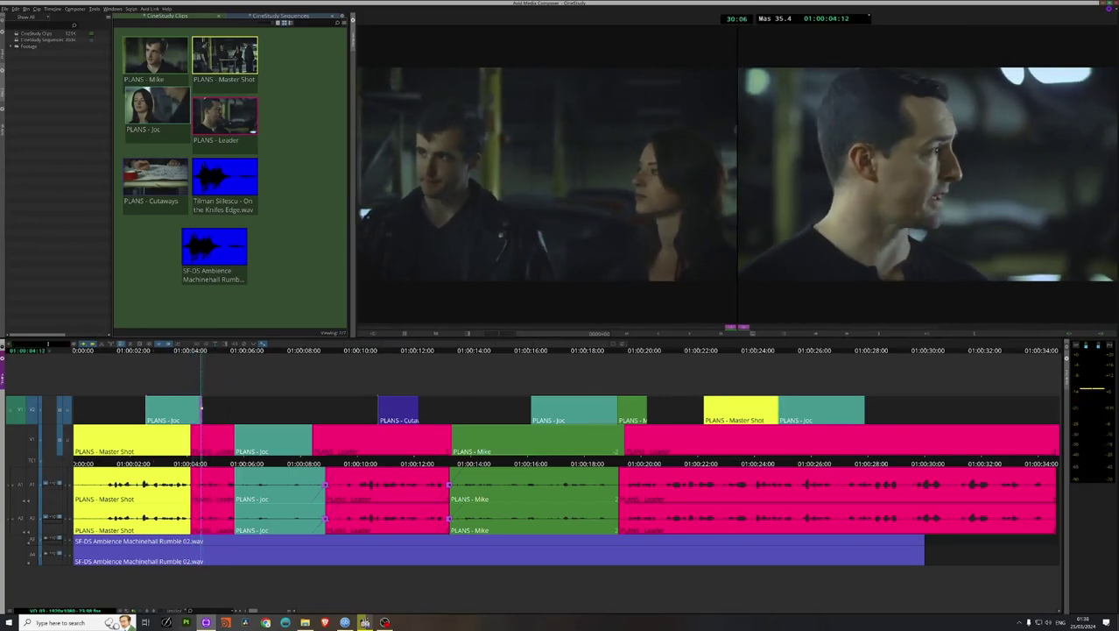
click(154, 353)
key(space)
key(l)
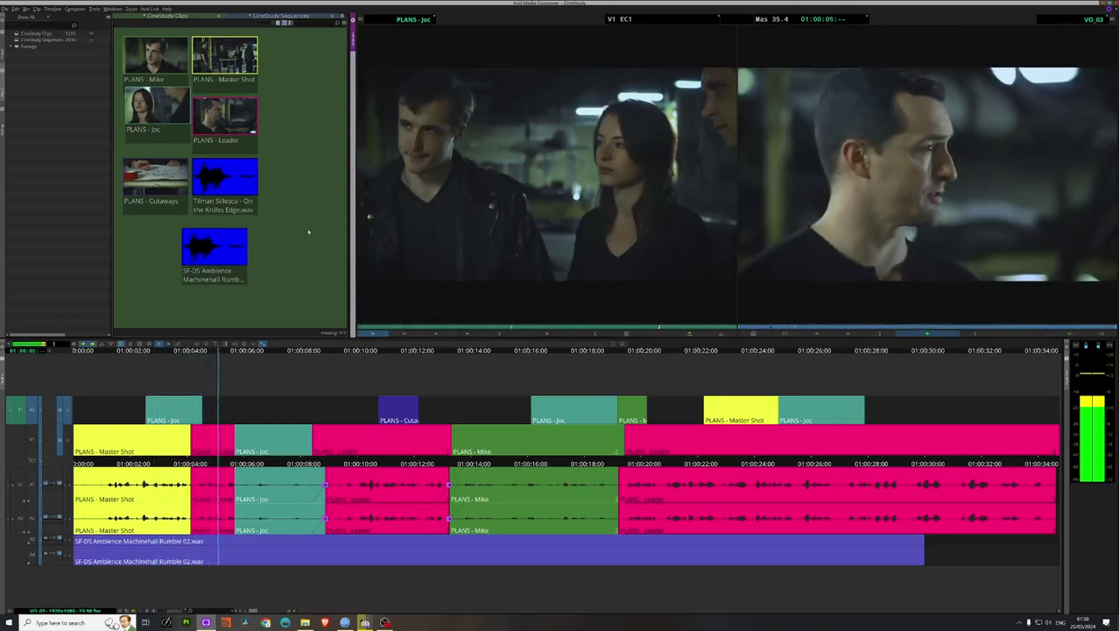
Step: Play the opening repeatedly across the cut into the first PLANS - Joc clip on V2 to judge its timing
key(space)
click(134, 356)
key(l)
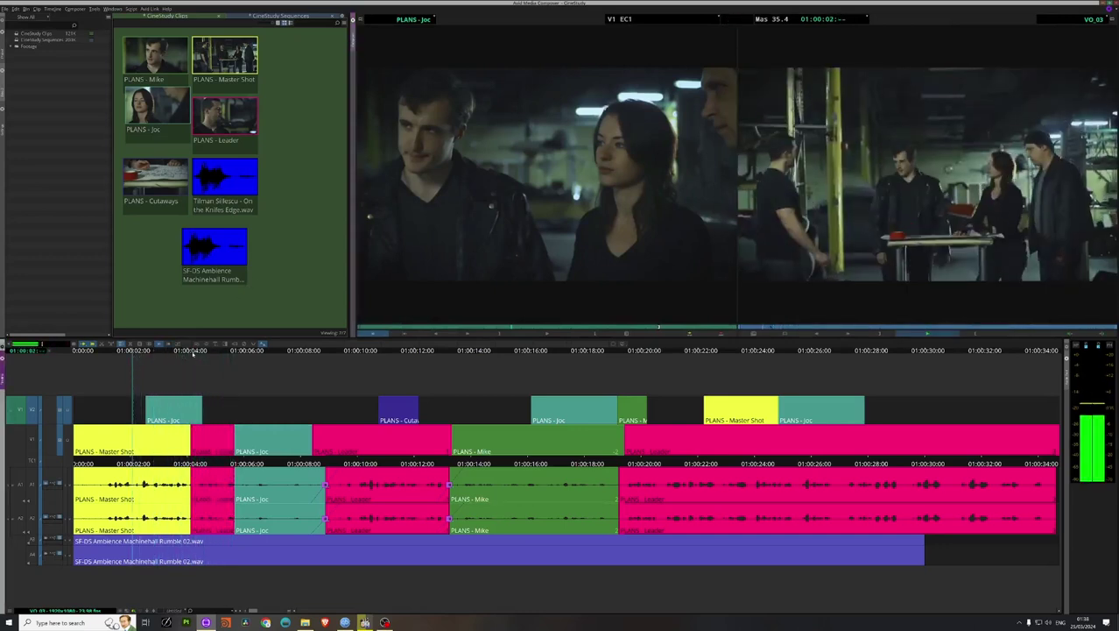
key(k)
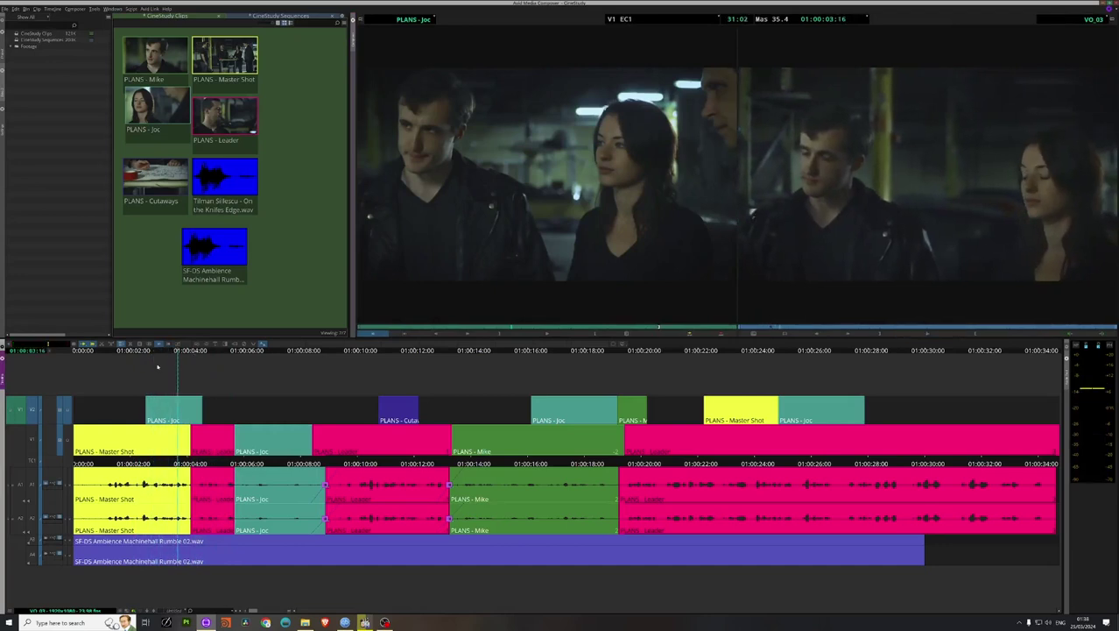
key(j)
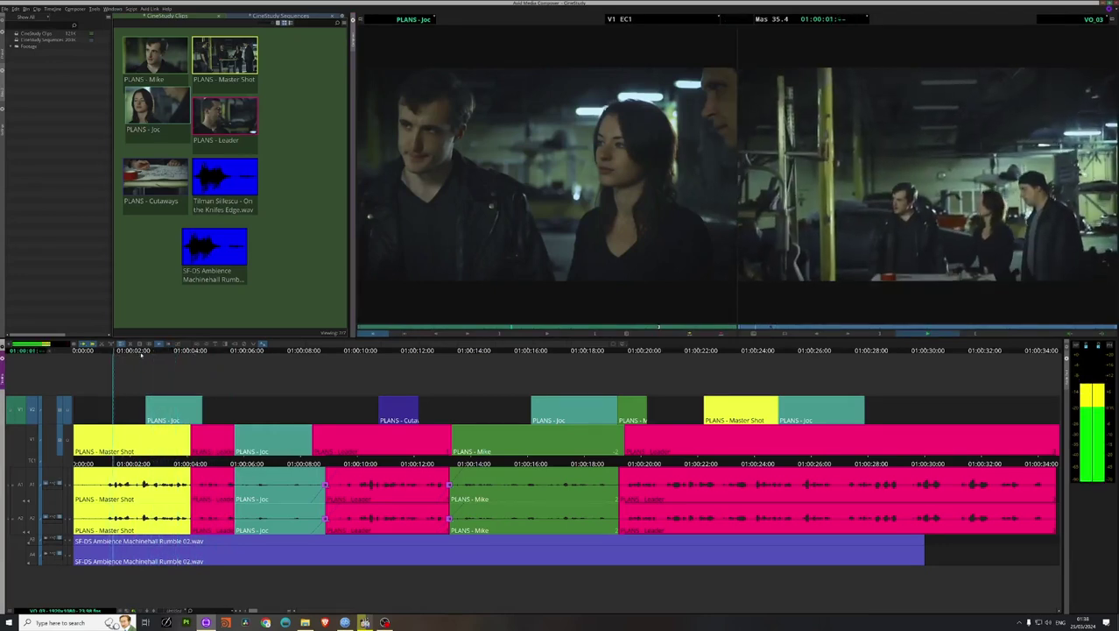
key(l)
key(k)
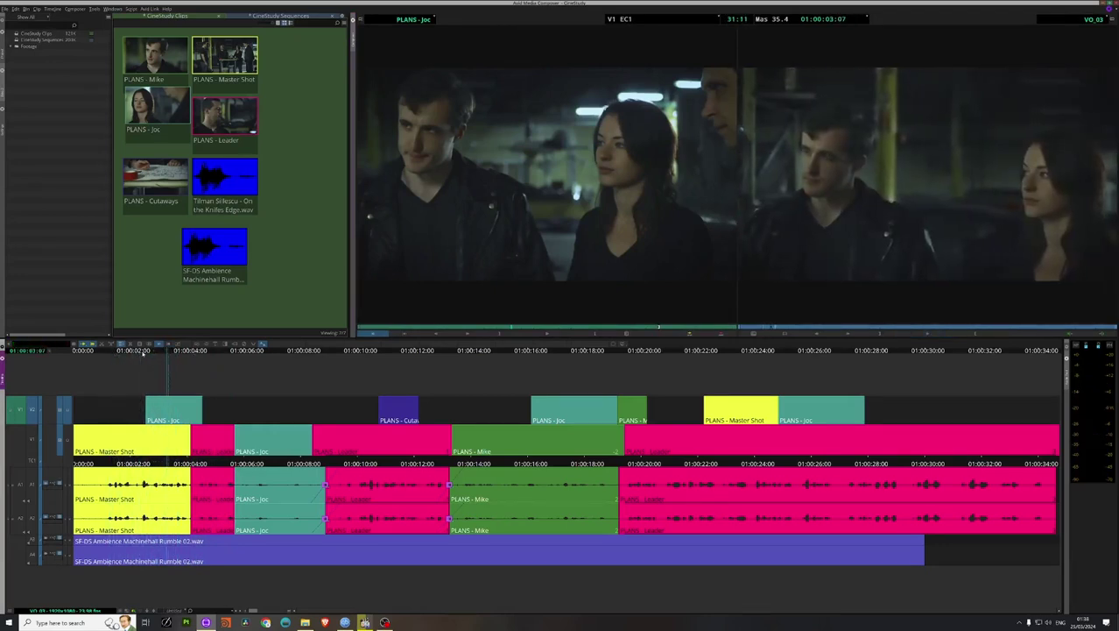
Step: Try moving the first PLANS - Joc clip on V2 to 01:00:03:07 and ripple-trimming its head, undoing each edit
drag(173, 404, 174, 395)
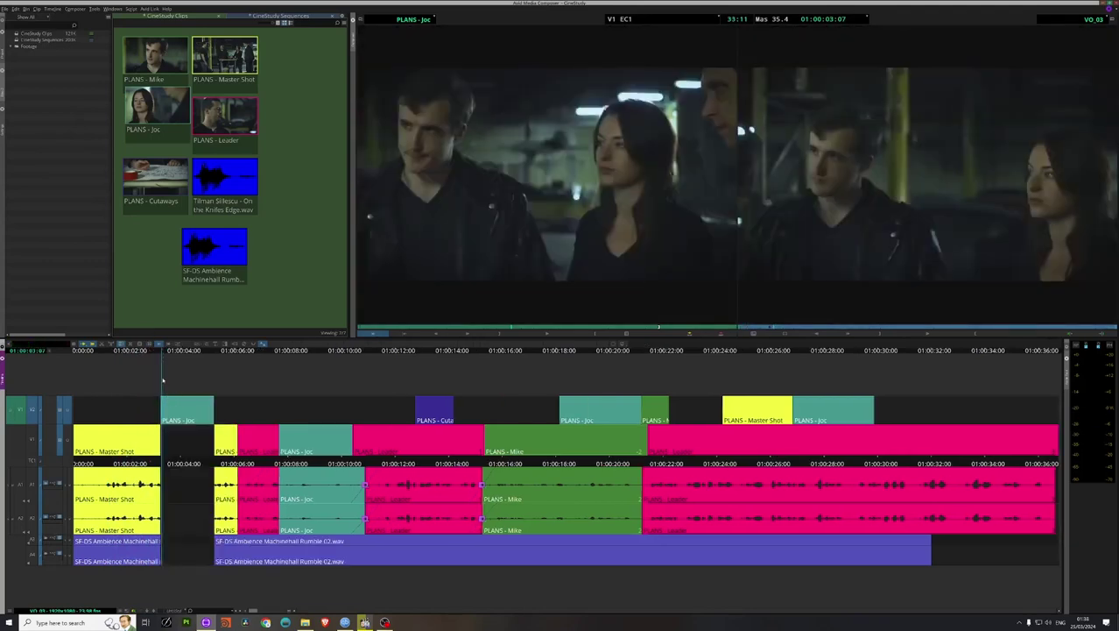
key(ctrl+z)
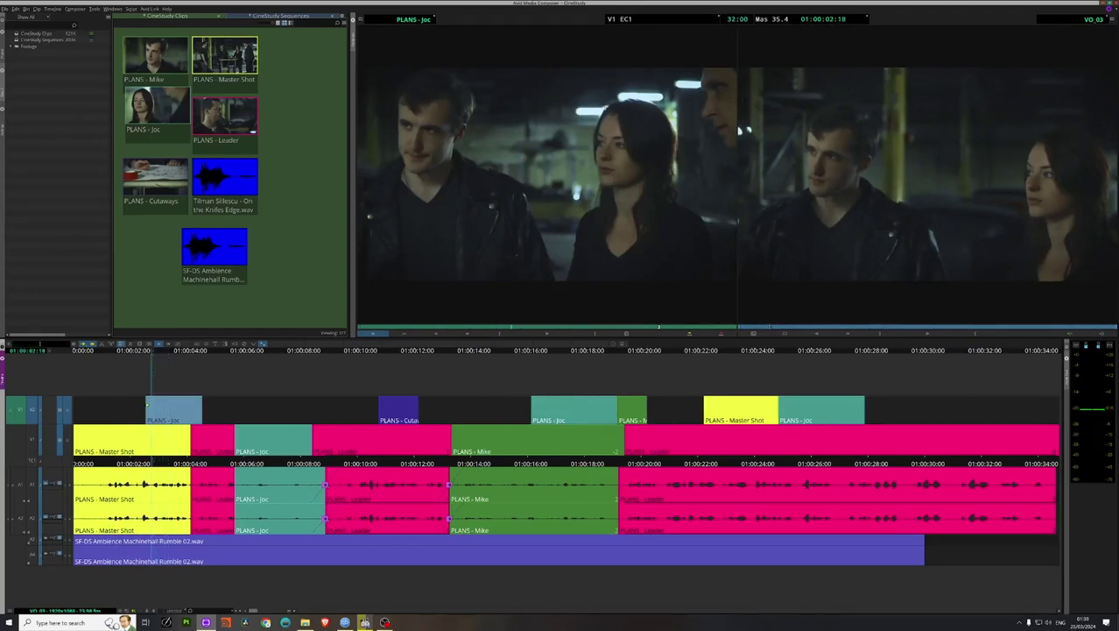
click(147, 405)
drag(147, 405, 156, 407)
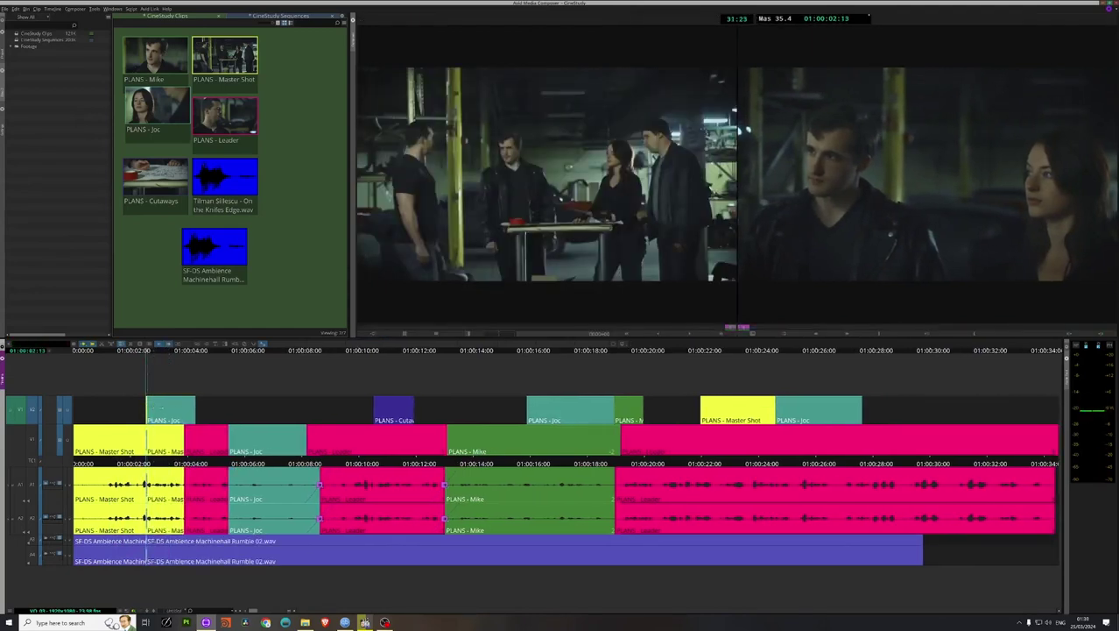
key(ctrl+z)
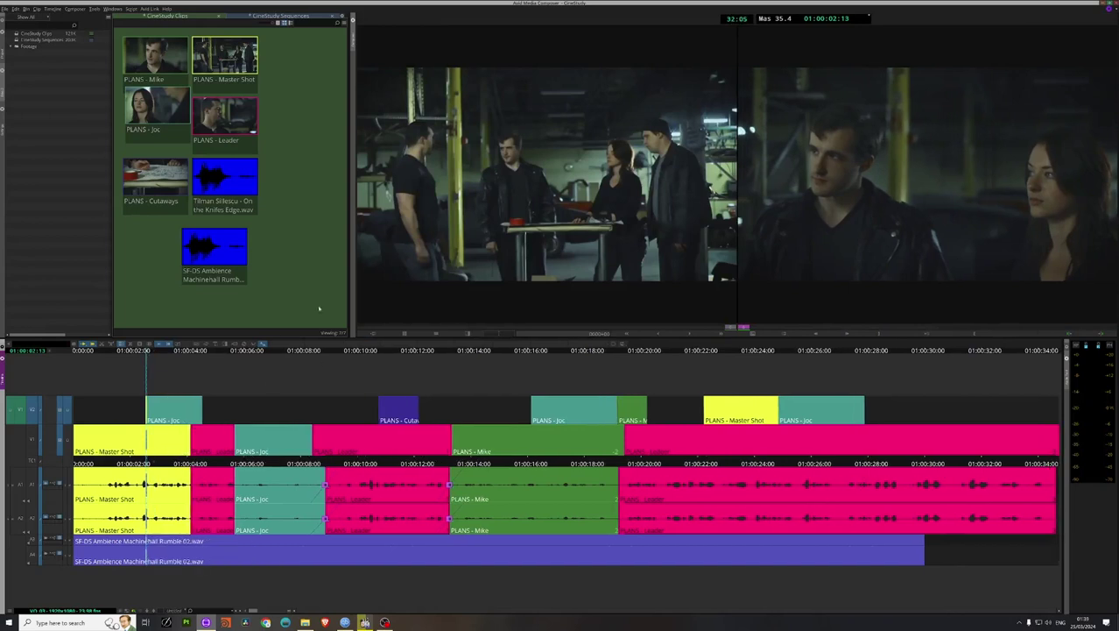
Step: Ripple-extend the head of the first PLANS - Joc clip to 01:00:02:08, shifting only the V2 clips after it
click(235, 350)
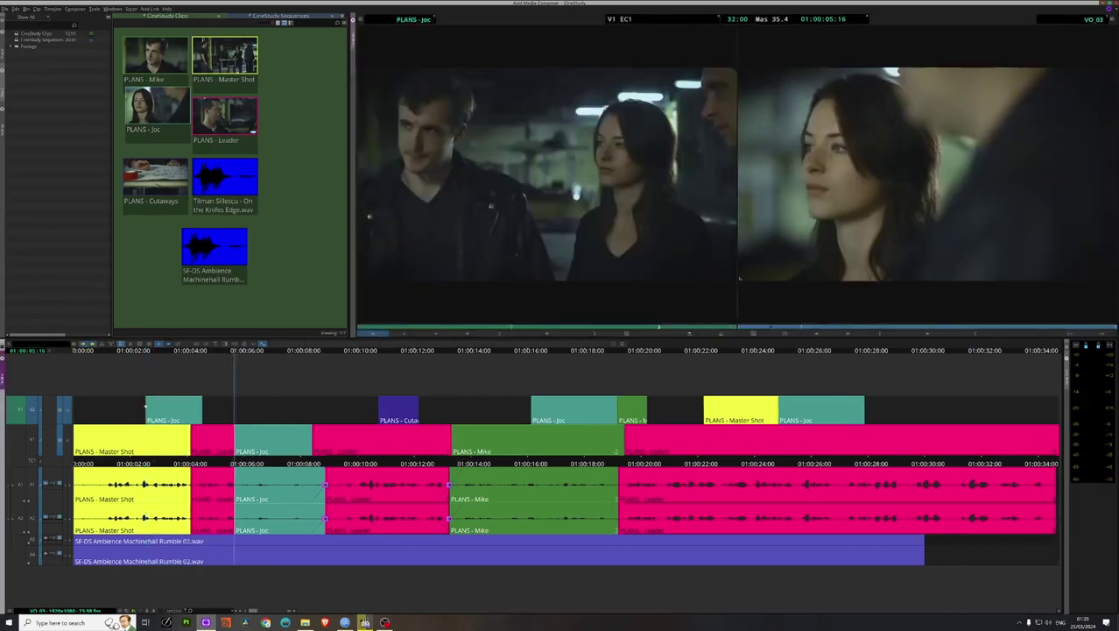
click(145, 404)
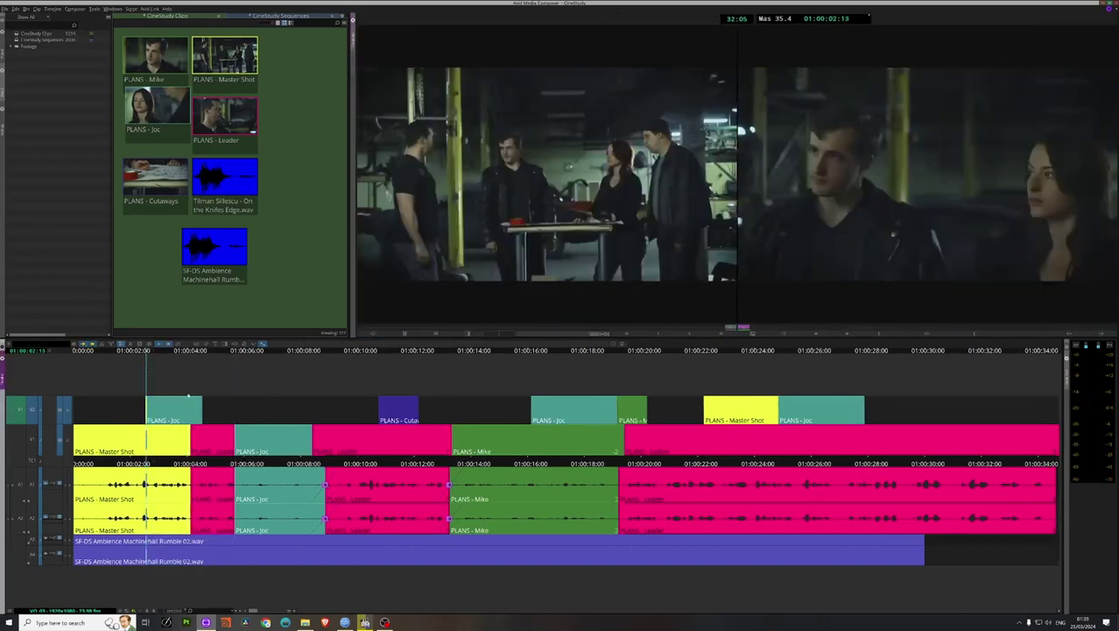
mouse_move(165, 409)
mouse_down()
mouse_move(176, 406)
mouse_move(148, 396)
mouse_up()
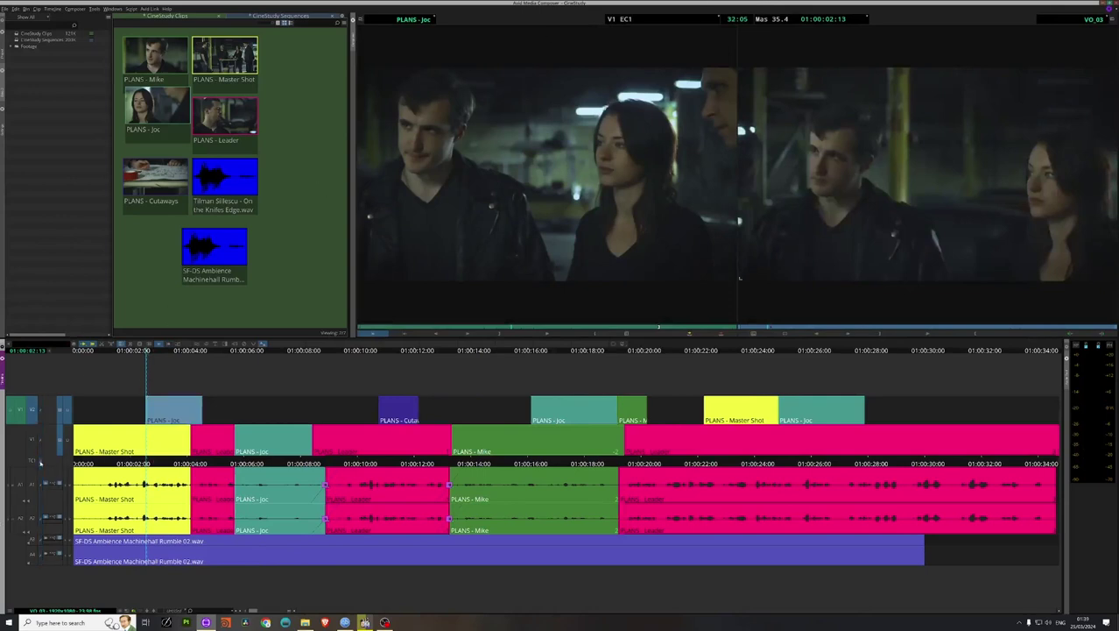
click(146, 408)
mouse_move(146, 408)
mouse_down()
mouse_move(172, 408)
mouse_move(137, 401)
mouse_up()
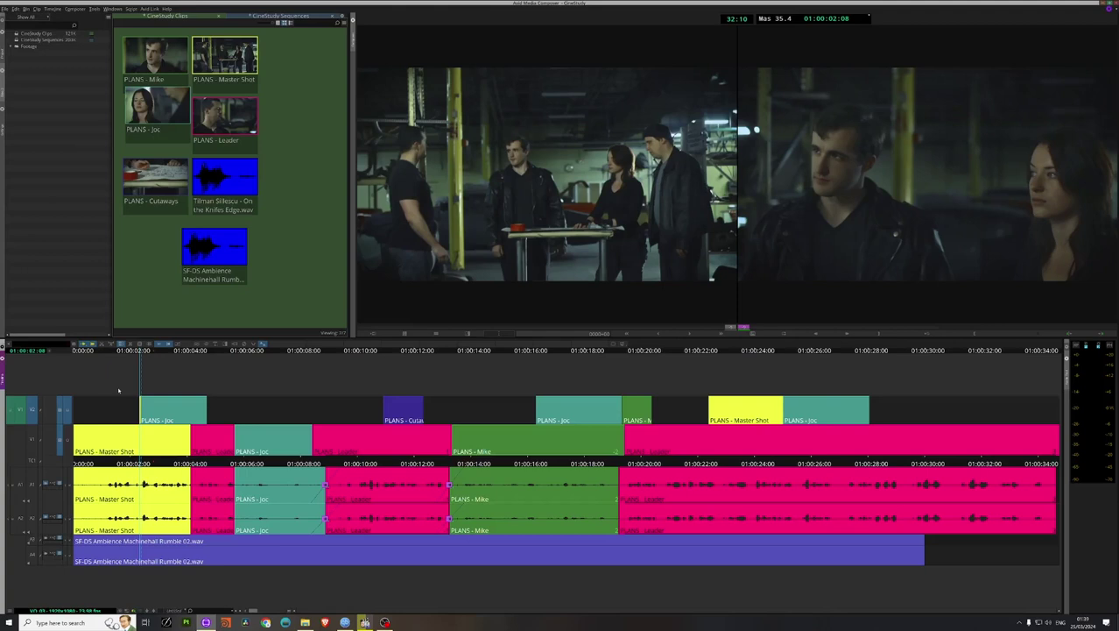
Step: Extend the head of the first PLANS - Joc clip on V2 to 01:00:02:08, keeping the later V2 clips in place
key(period)
key(period)
key(period)
key(period)
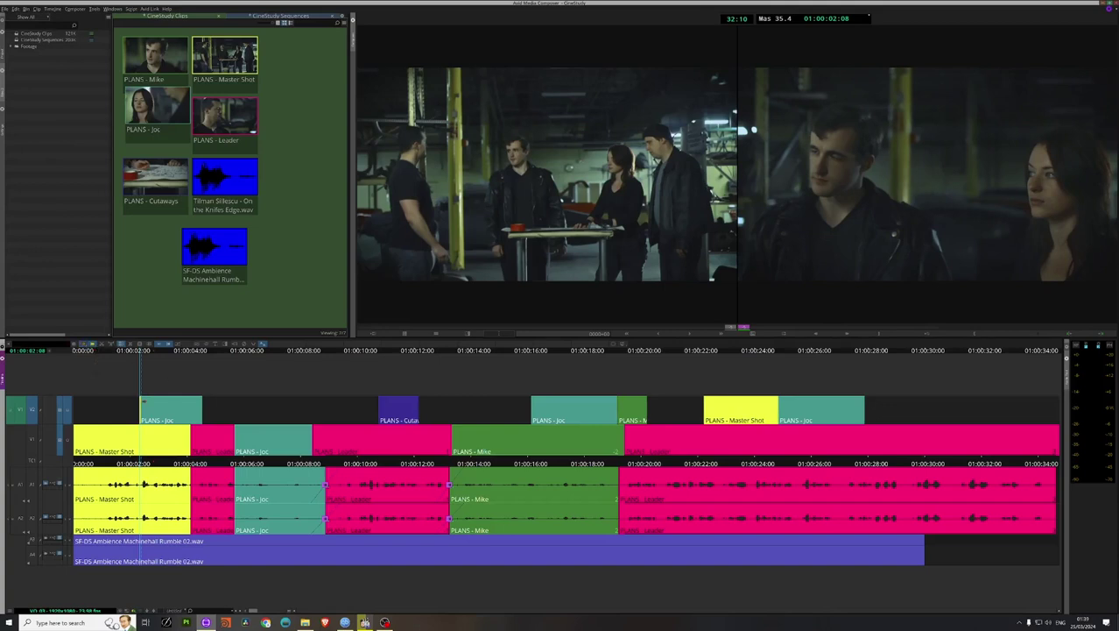
Step: Move the first PLANS - Joc clip on V2 slightly earlier and shorten its head to about 01:00:03:16 without rippling the track
drag(145, 402, 146, 407)
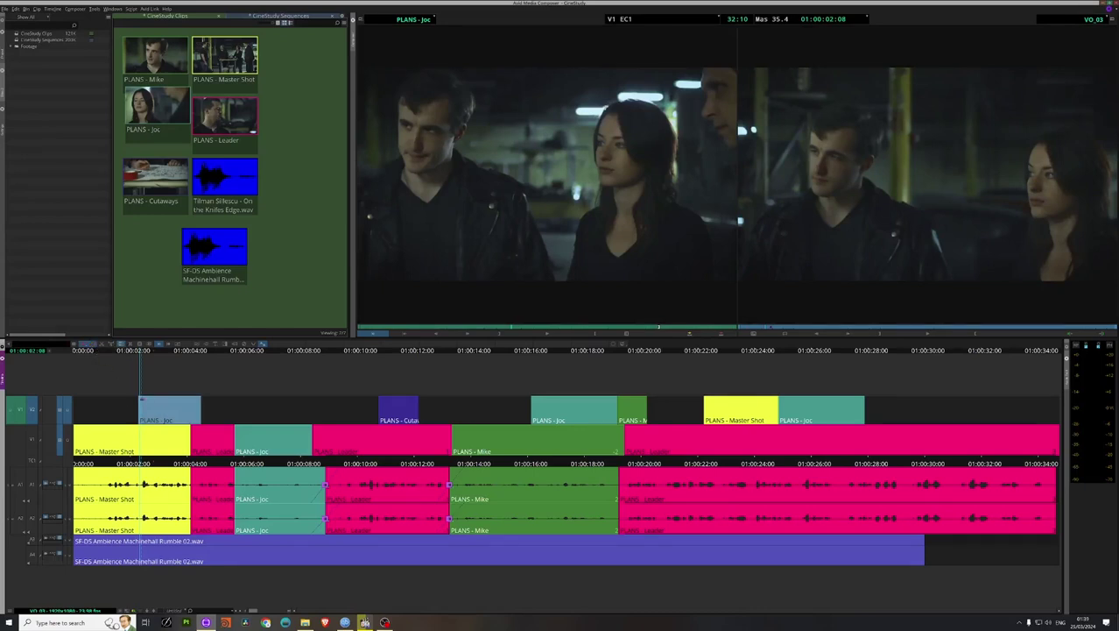
drag(142, 399, 139, 400)
key(space)
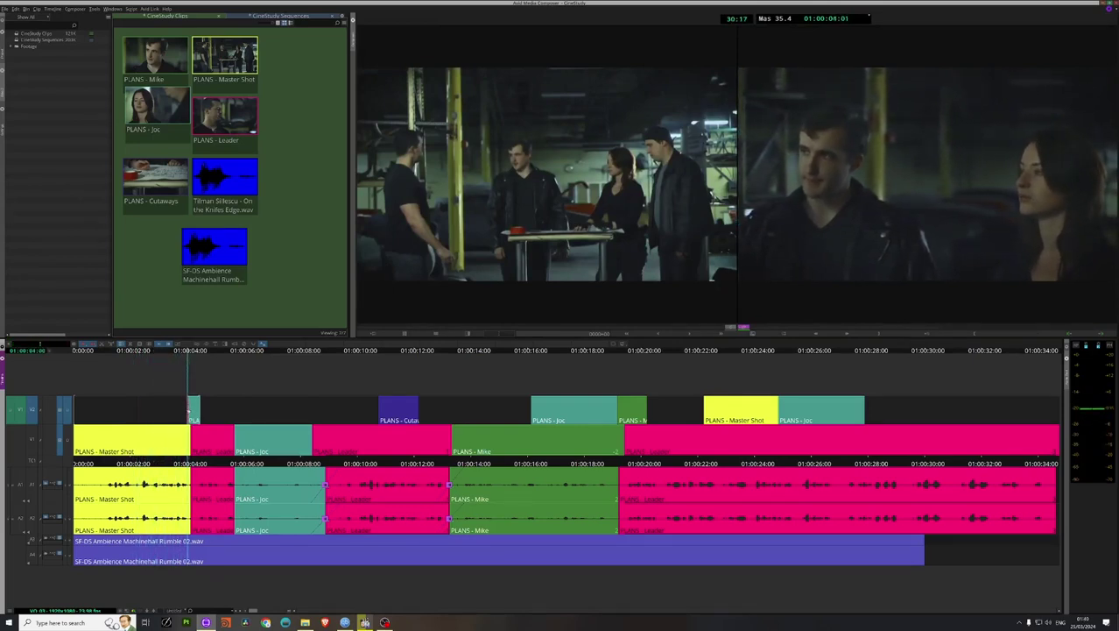
click(164, 352)
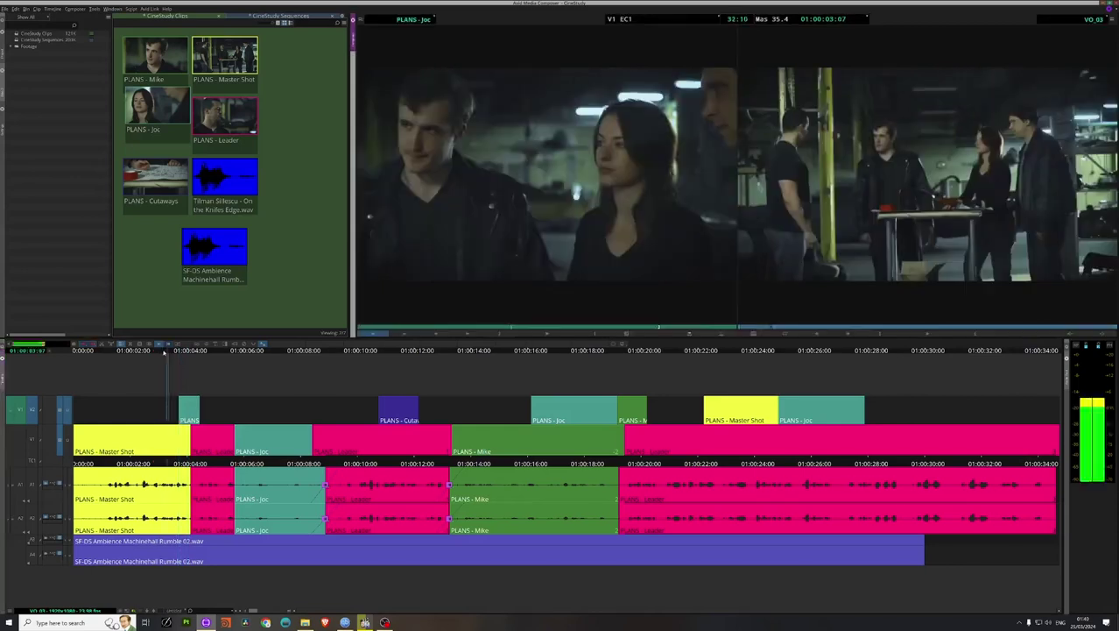
Step: Move the shortened PLANS - Joc clip on V2 to start at about 01:00:02:18 and extend its tail to 01:00:03:23
mouse_move(186, 409)
mouse_down()
mouse_move(140, 408)
mouse_move(169, 408)
mouse_up()
key(space)
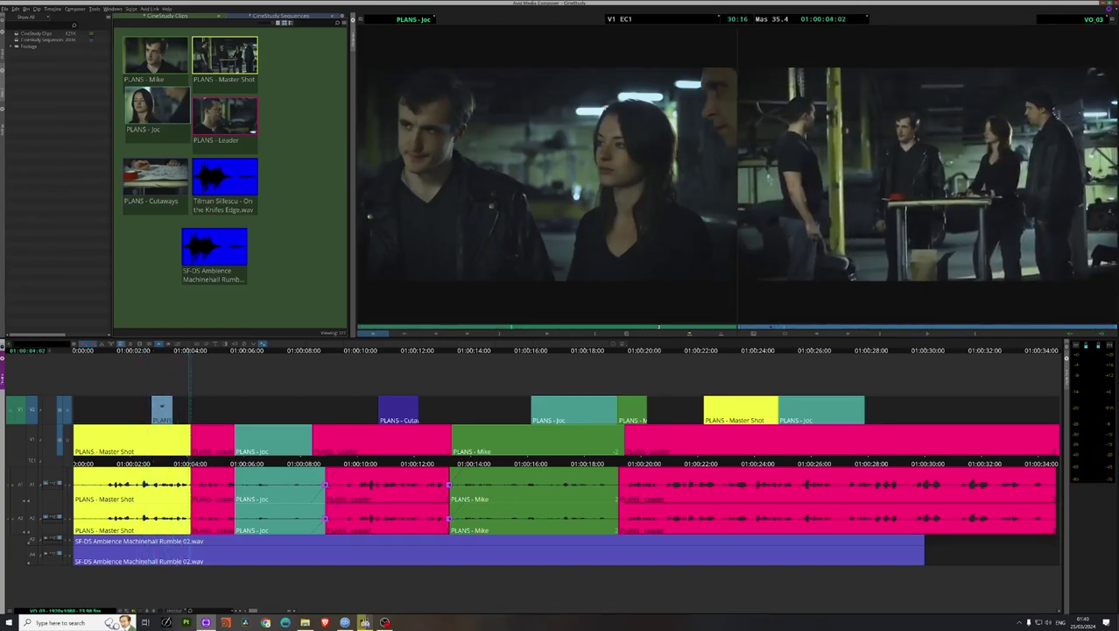
drag(172, 403, 185, 408)
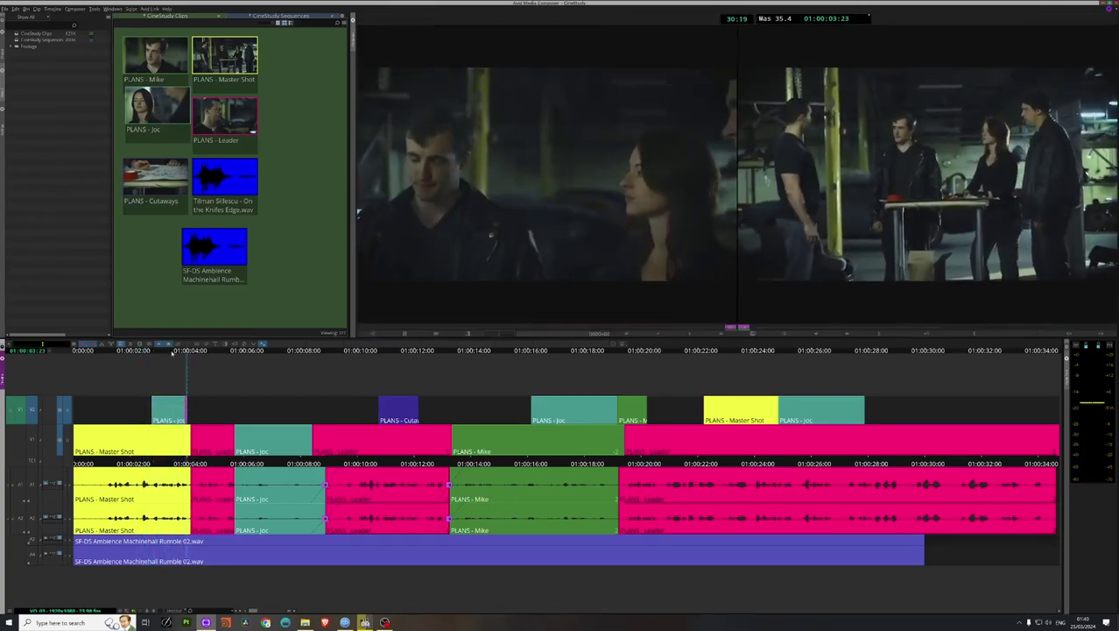
click(116, 352)
key(space)
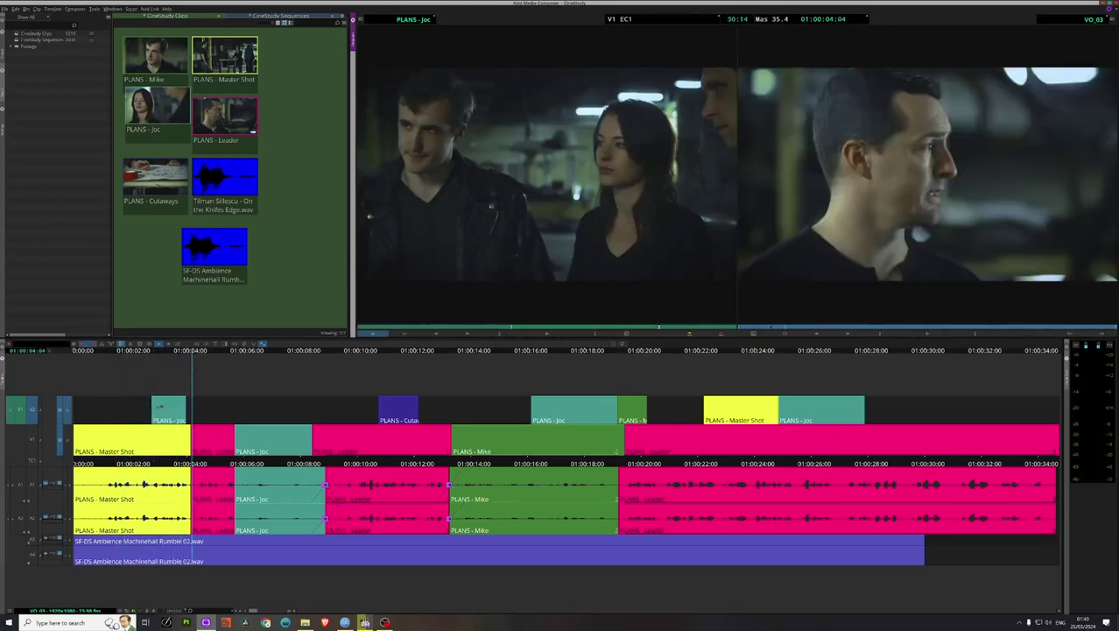
Step: Move the first PLANS - Joc clip on V2 to end with the Master Shot on V1, and extend its head slightly
key(j)
key(j)
key(j)
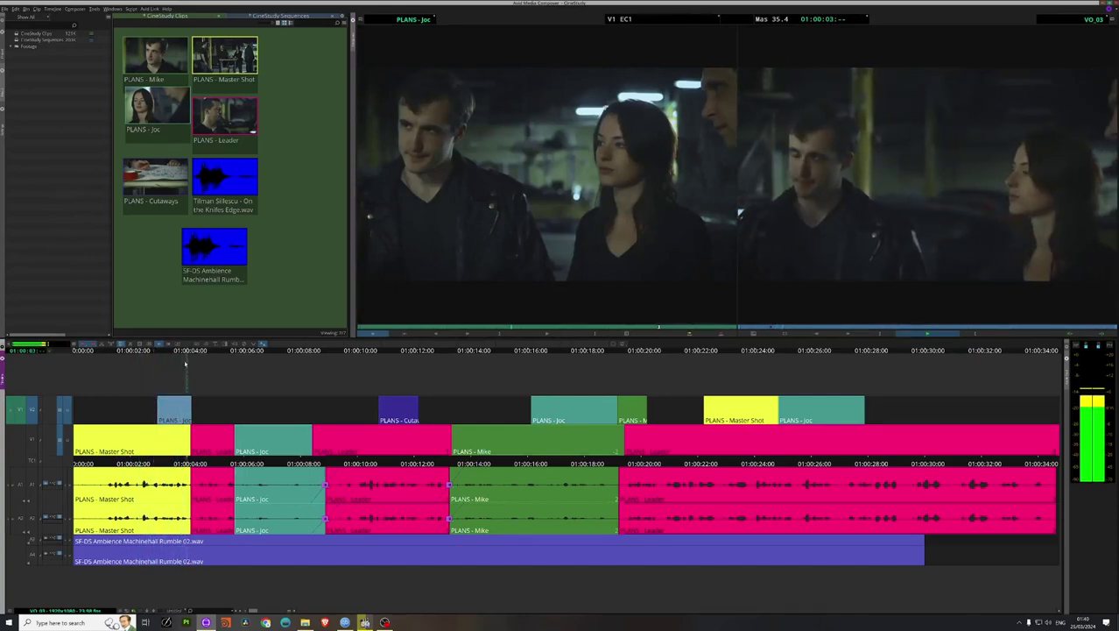
key(space)
drag(157, 404, 154, 404)
click(154, 360)
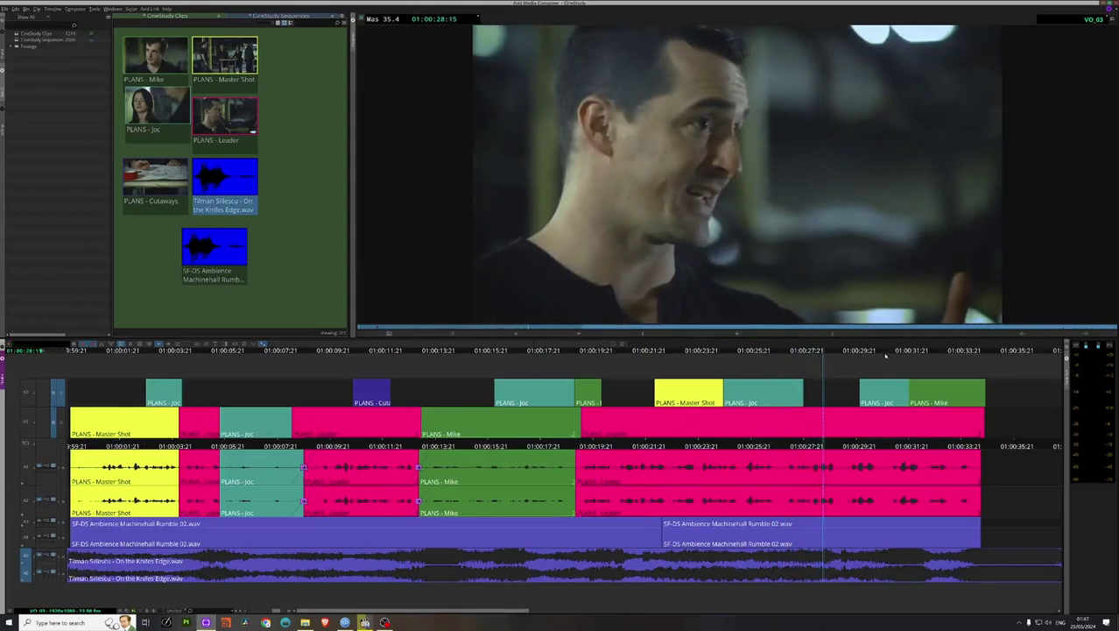
Step: Play the ending from about 01:00:25:23 and extend the head of the last PLANS - Joc clip on V2 to 01:00:29:03
drag(824, 353, 755, 360)
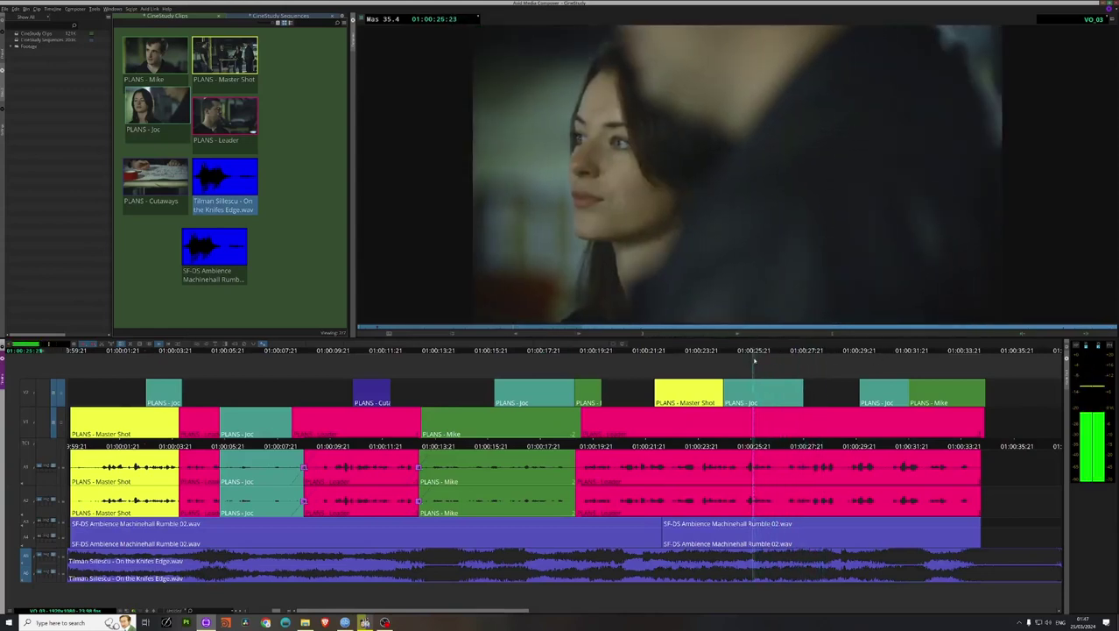
key(space)
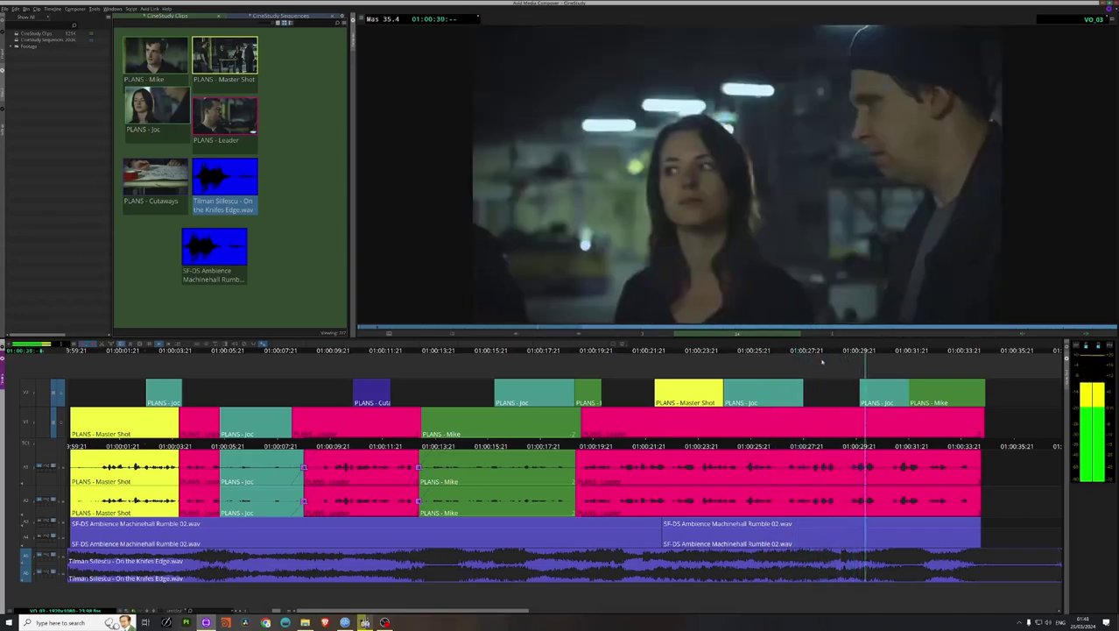
key(space)
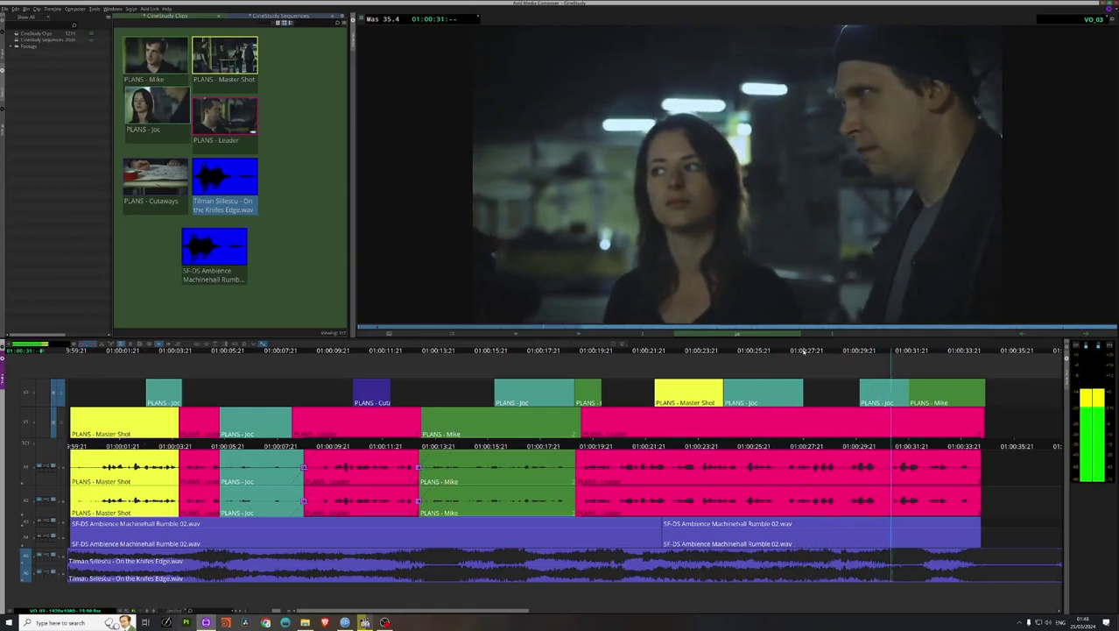
key(space)
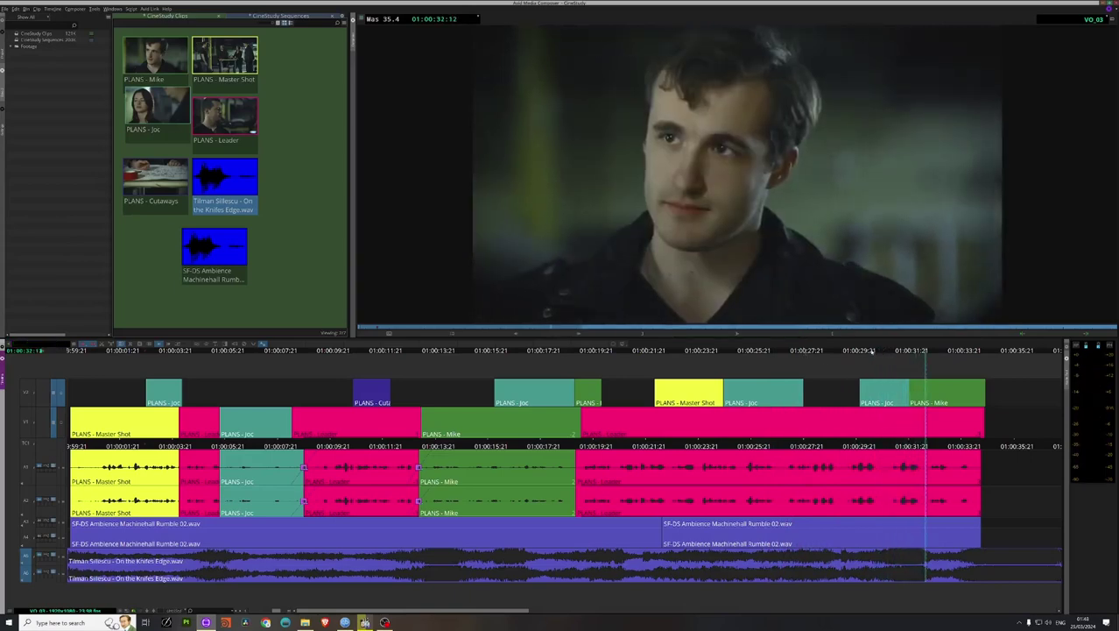
mouse_move(872, 352)
mouse_down()
mouse_move(852, 352)
mouse_move(866, 351)
mouse_up()
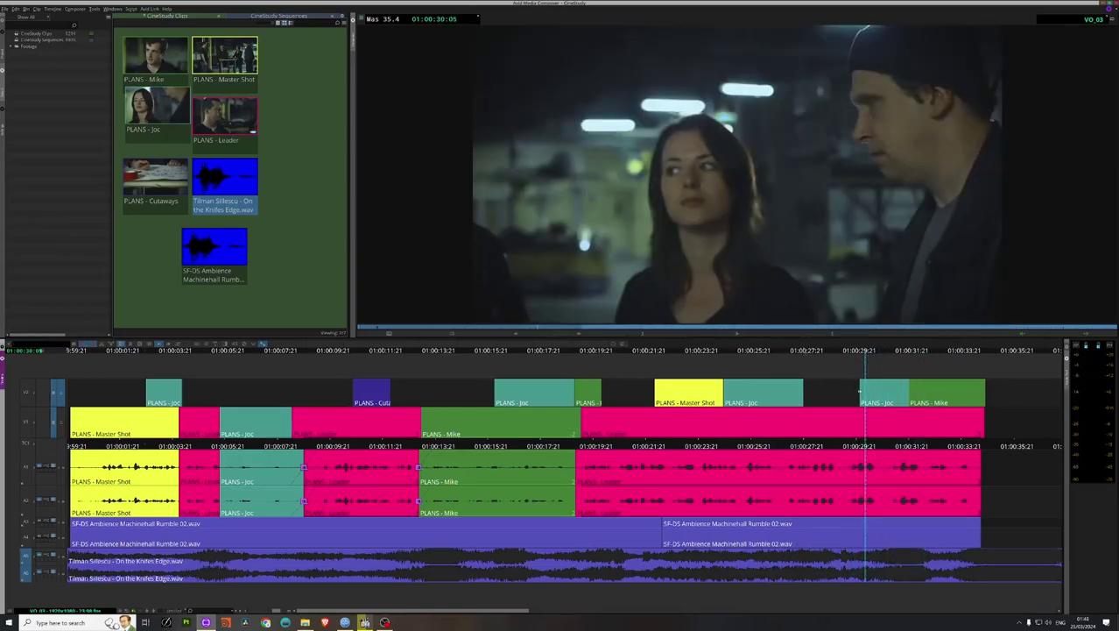
click(859, 392)
drag(848, 394, 837, 396)
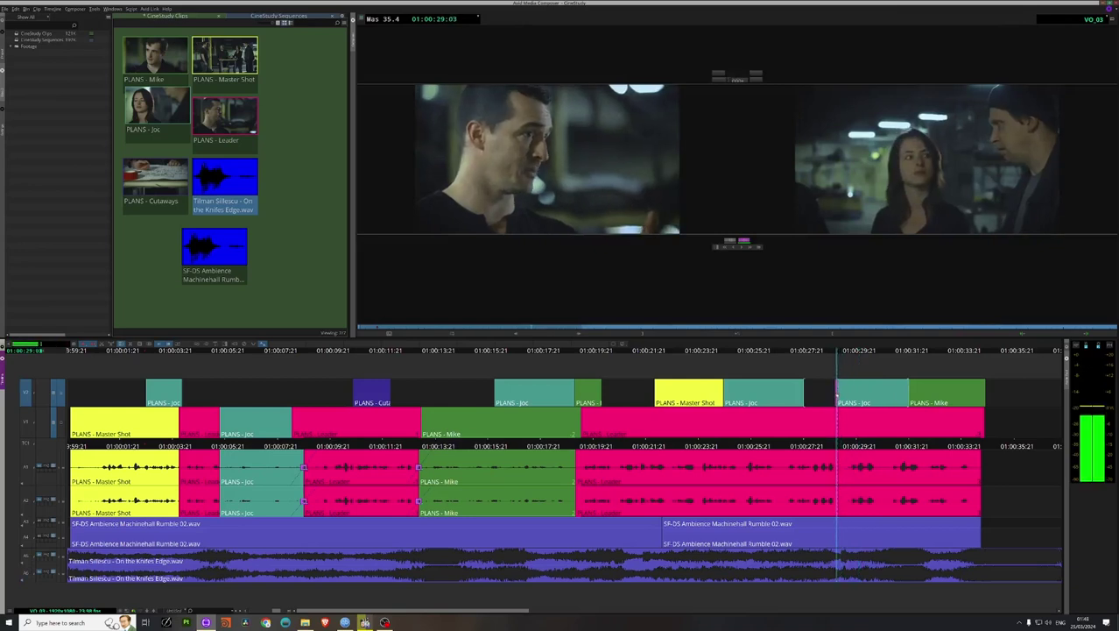
Step: Shorten the tail of the PLANS - Joc clip following the Master Shot on V2 to 01:00:27:07 and play across the cut
drag(831, 353, 782, 352)
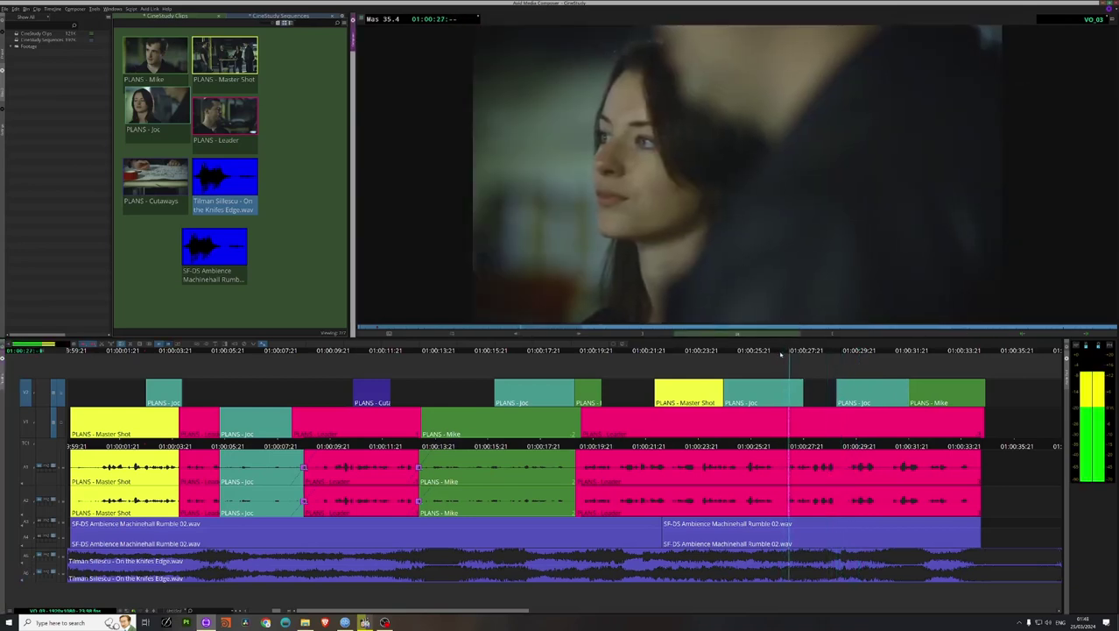
drag(782, 353, 722, 351)
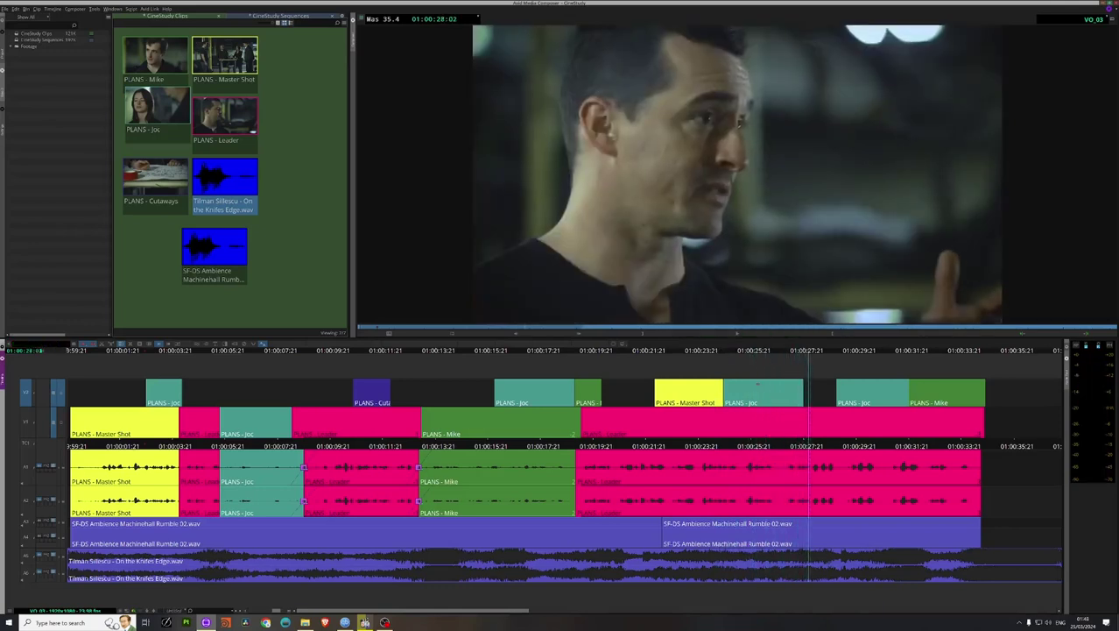
drag(803, 381, 785, 381)
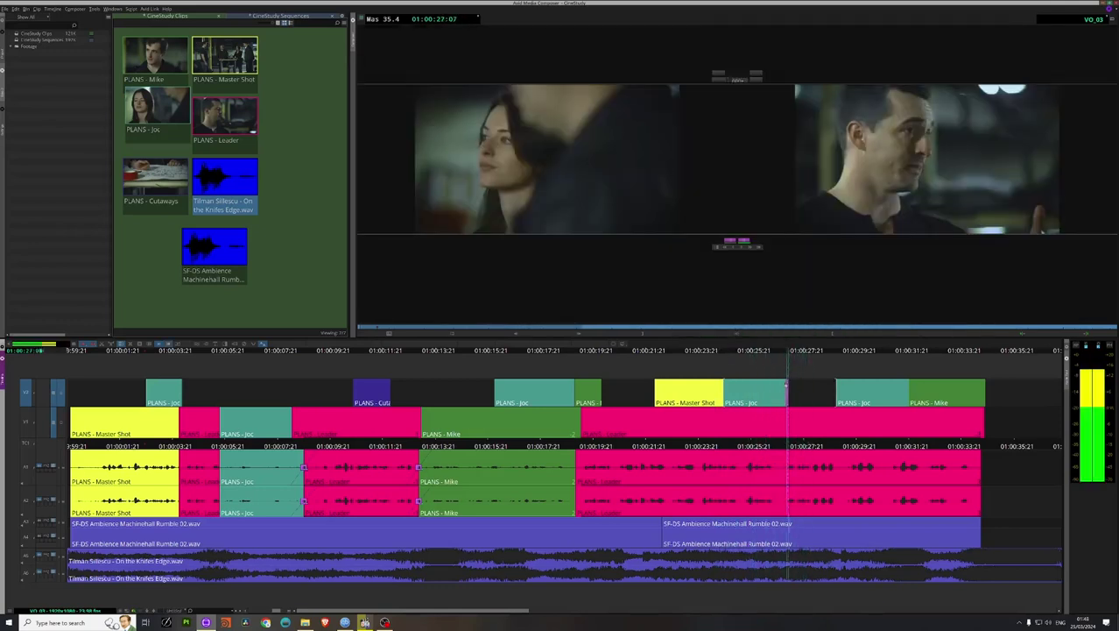
key(space)
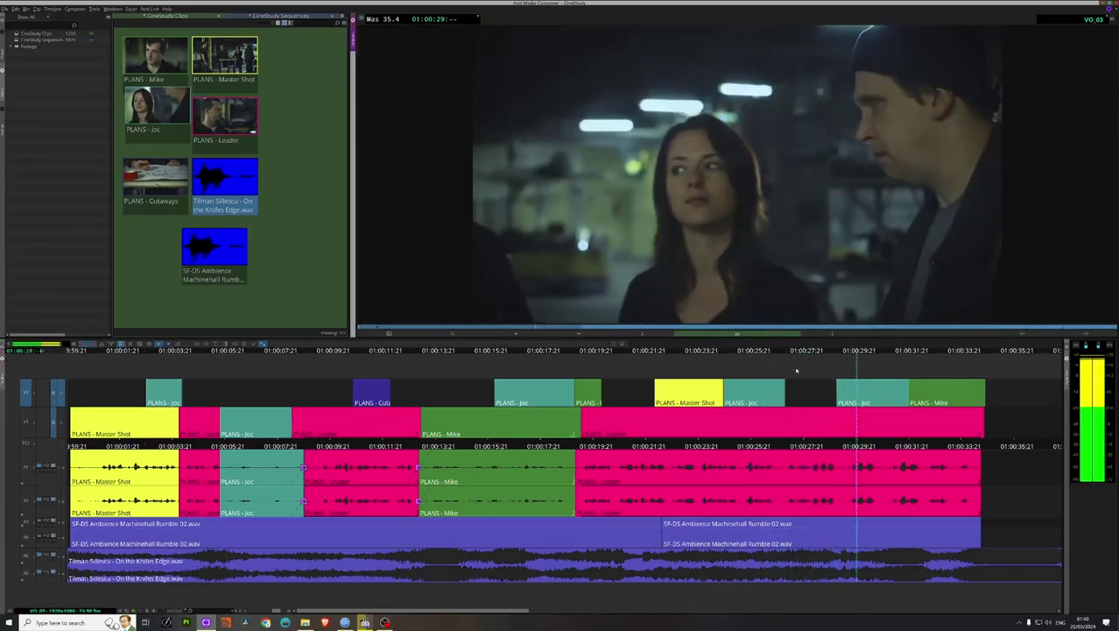
key(space)
click(804, 352)
key(space)
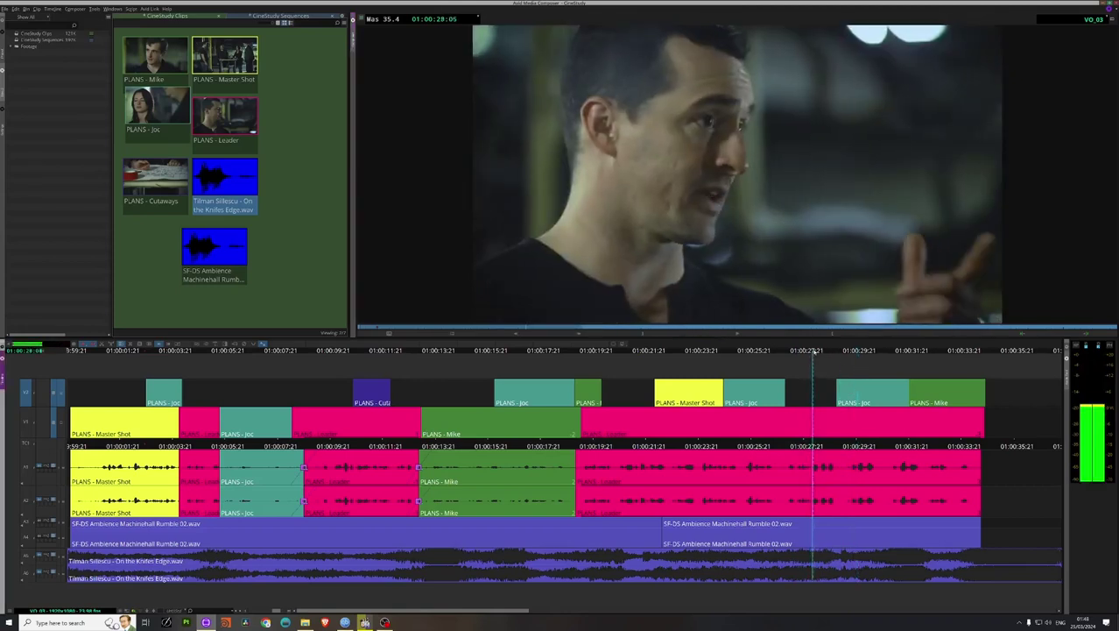
click(779, 350)
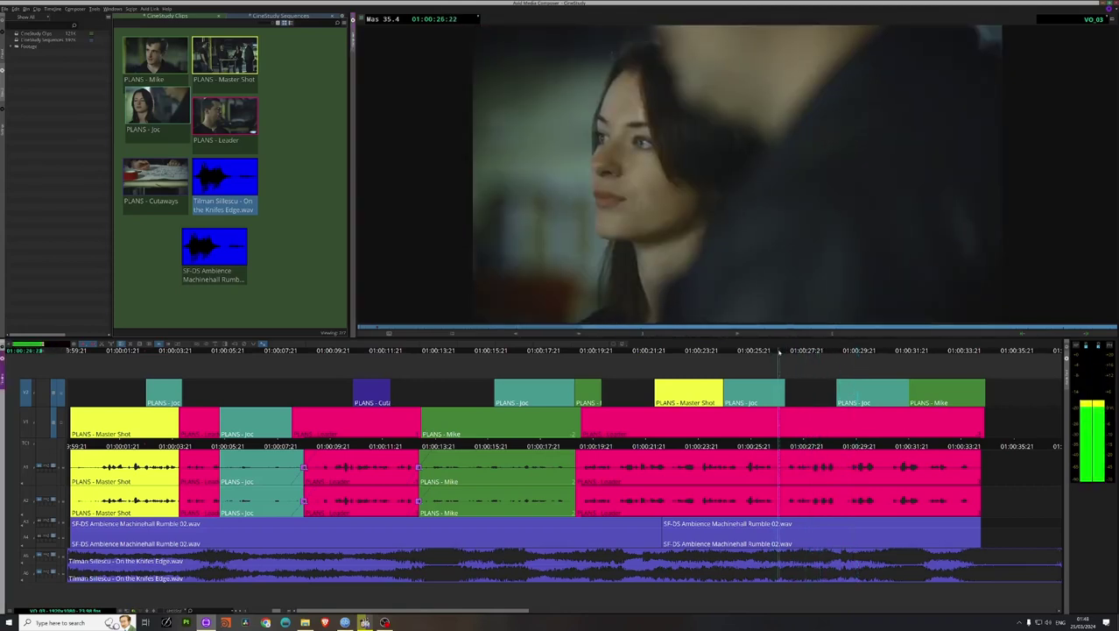
Step: Swap the last two PLANS - Joc clips by moving the earlier up to V3 and the other back to about 01:00:25:17, and play them
click(712, 350)
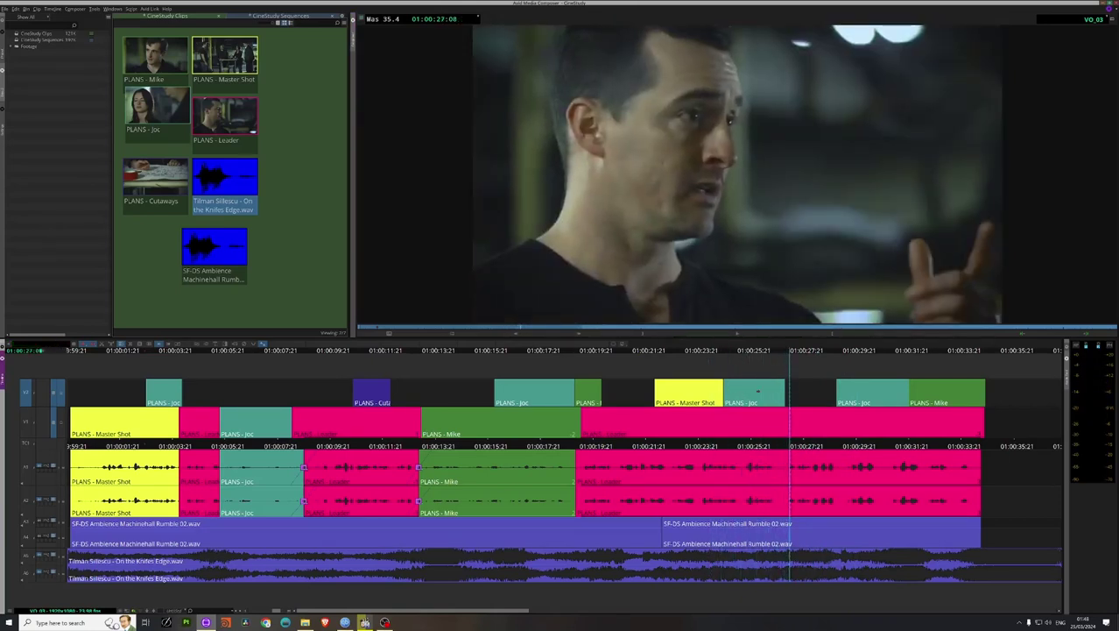
drag(774, 391, 833, 379)
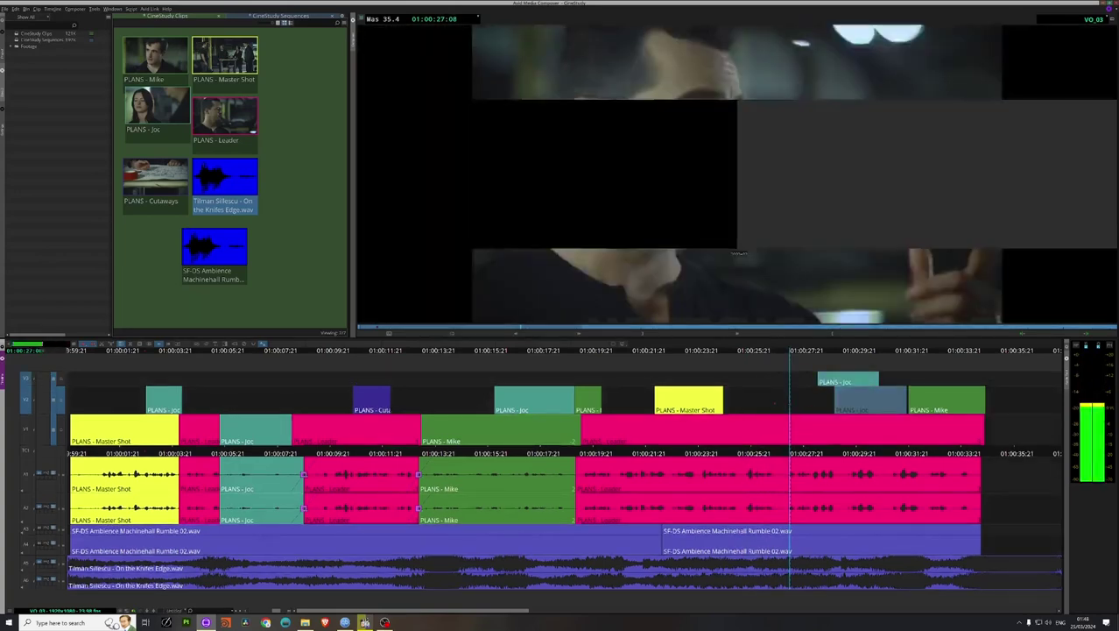
drag(774, 402, 776, 402)
drag(741, 352, 696, 352)
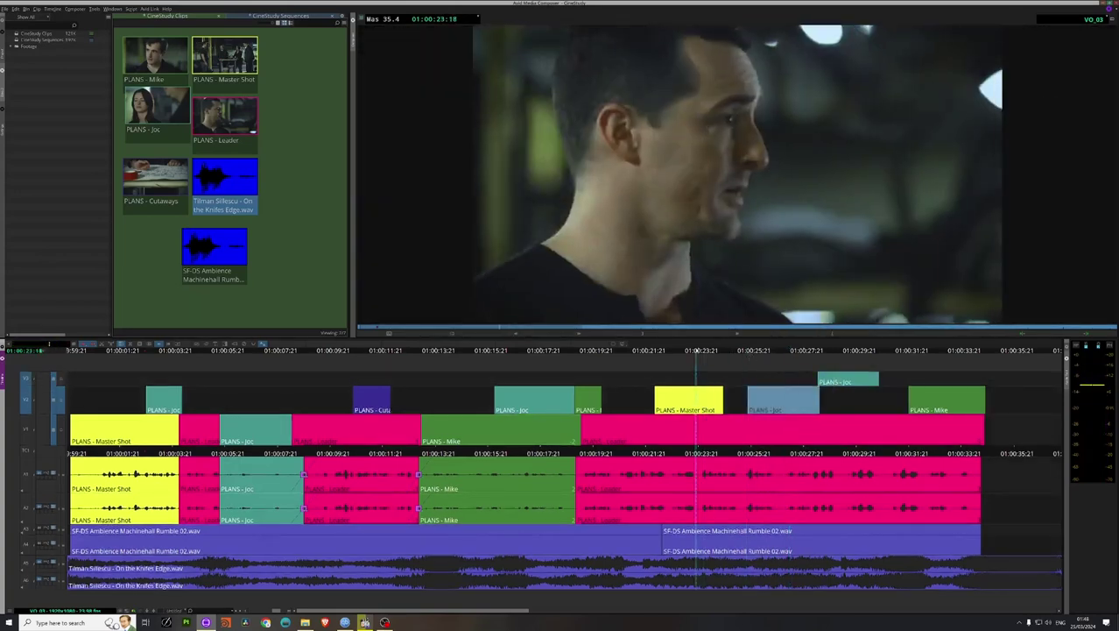
key(space)
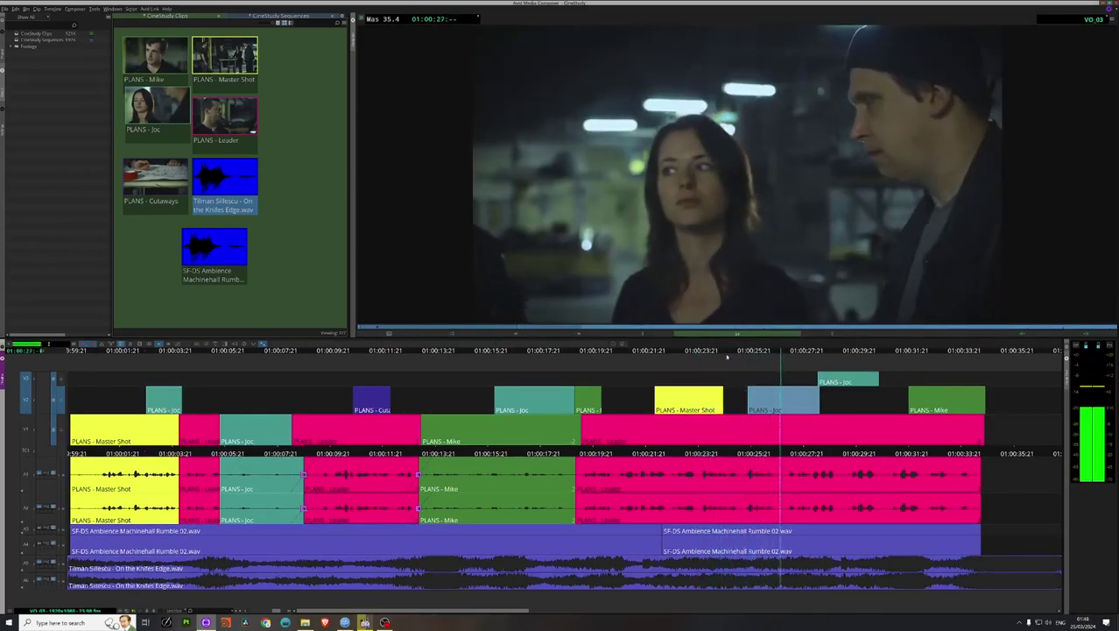
key(space)
Step: Move the last V2 PLANS - Joc clip to start at 01:00:27:16, shift the V3 one later to match, and play the cuts
drag(796, 400, 886, 378)
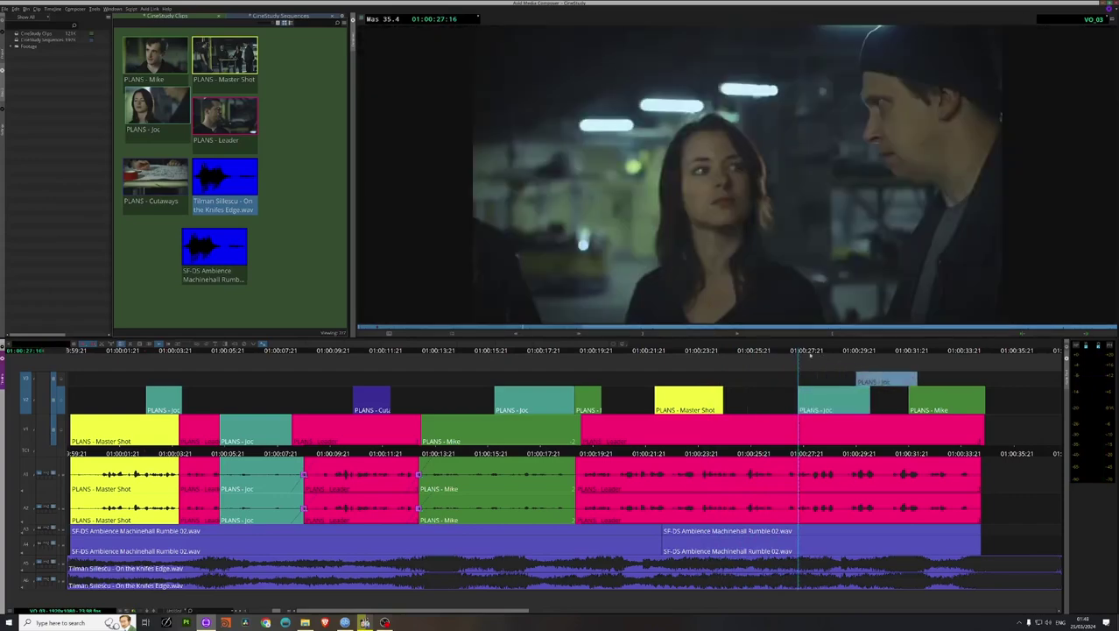
key(space)
click(767, 350)
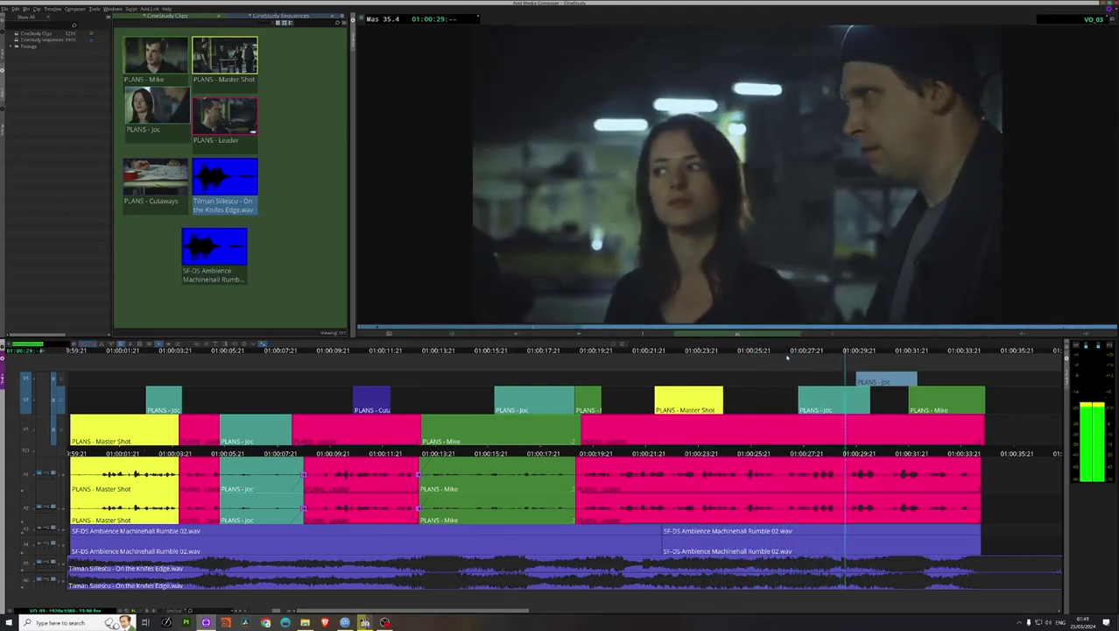
key(space)
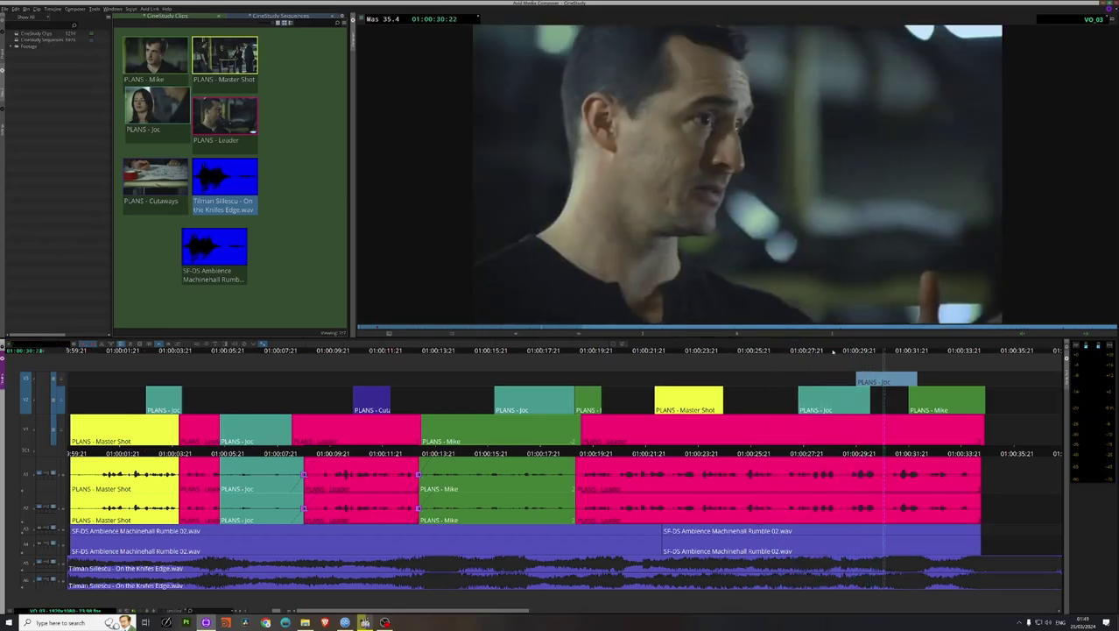
click(833, 350)
key(space)
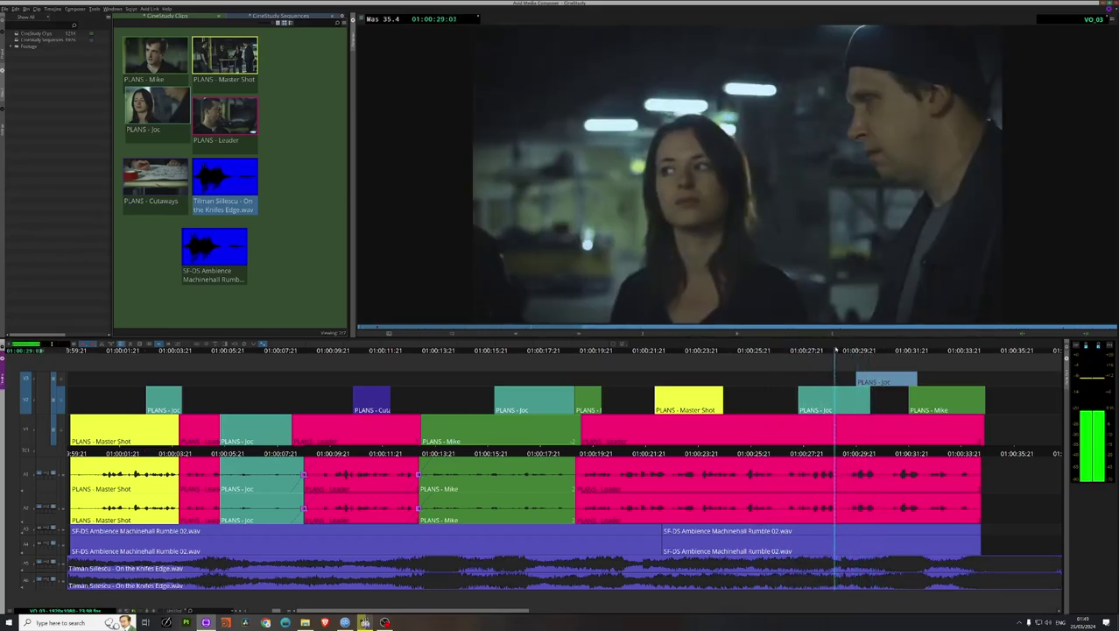
Step: Trim the head of the last PLANS - Joc clip on V2 to 01:00:27:23 and play across the cut
mouse_move(836, 349)
mouse_down()
mouse_move(800, 348)
mouse_move(833, 347)
mouse_up()
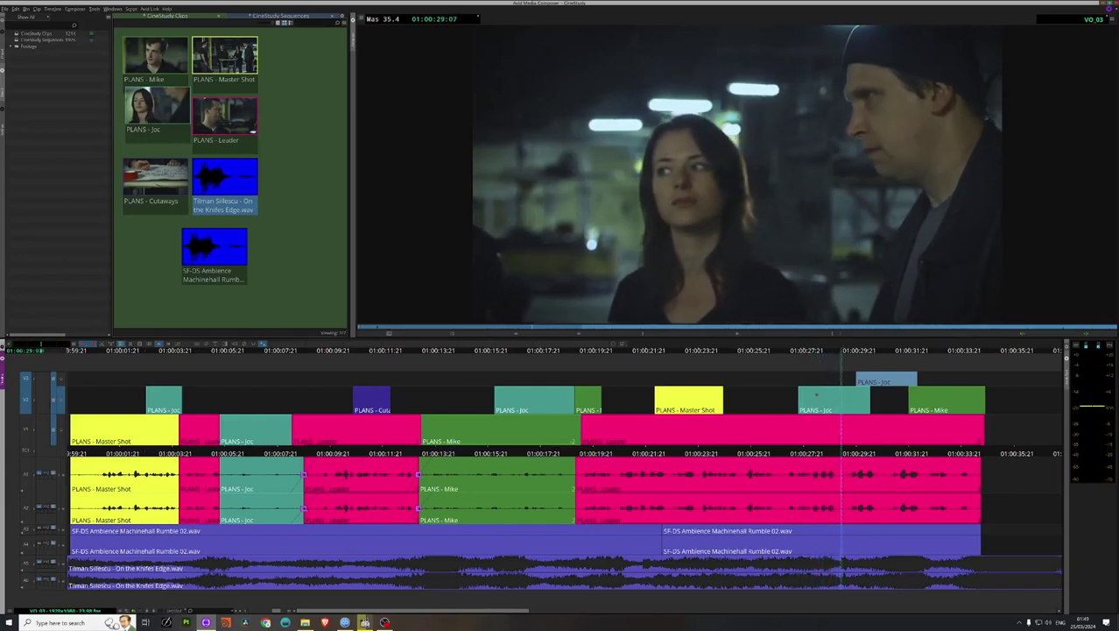
key(u)
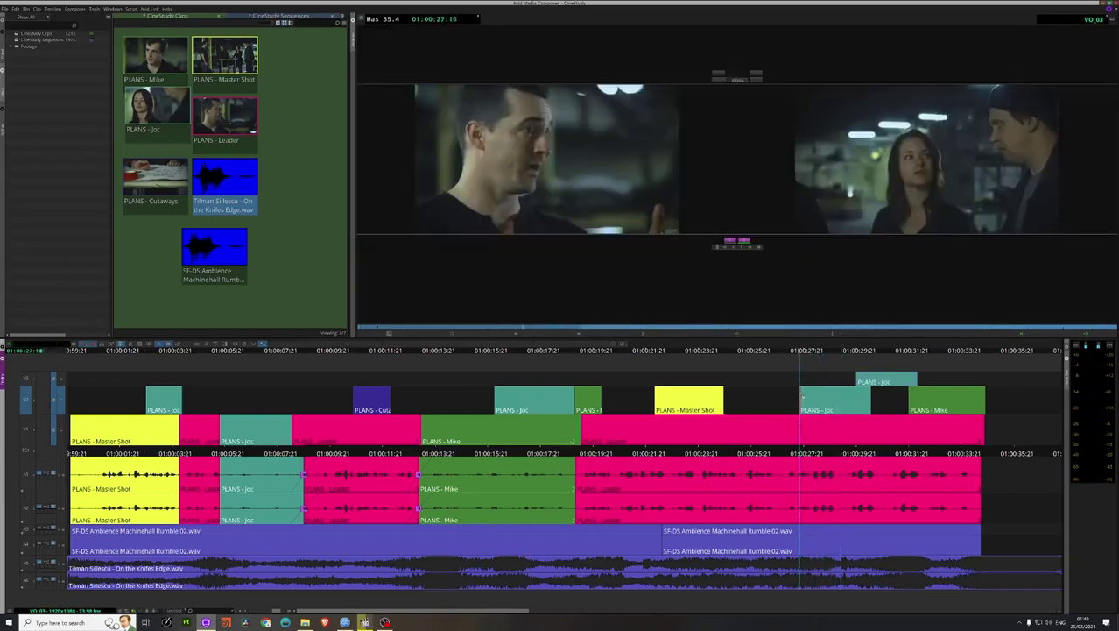
mouse_move(824, 396)
mouse_down()
mouse_move(848, 396)
mouse_move(807, 395)
mouse_up()
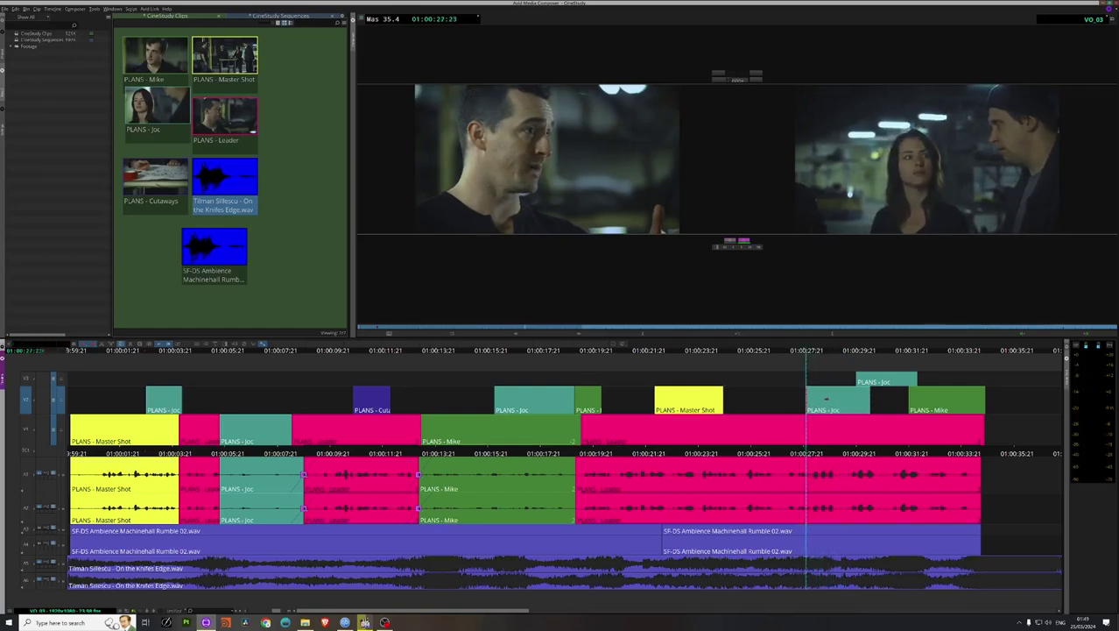
drag(785, 353, 748, 354)
key(space)
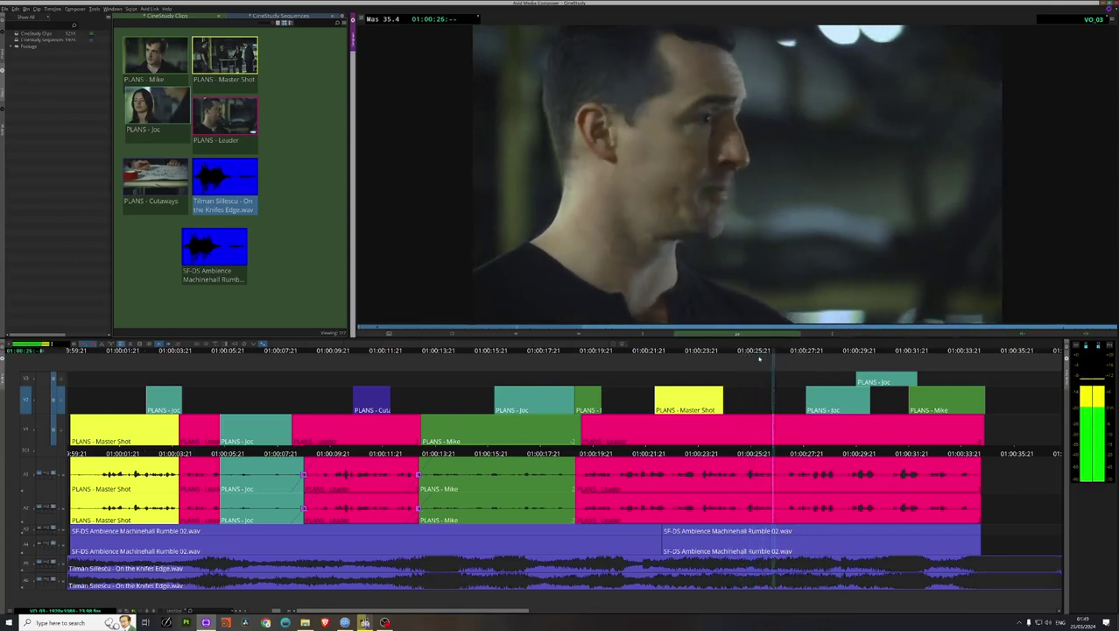
Step: Move the trimmed PLANS - Joc clip on V2 earlier so it ends where the V3 clip begins, and play through the ending
drag(828, 400, 799, 357)
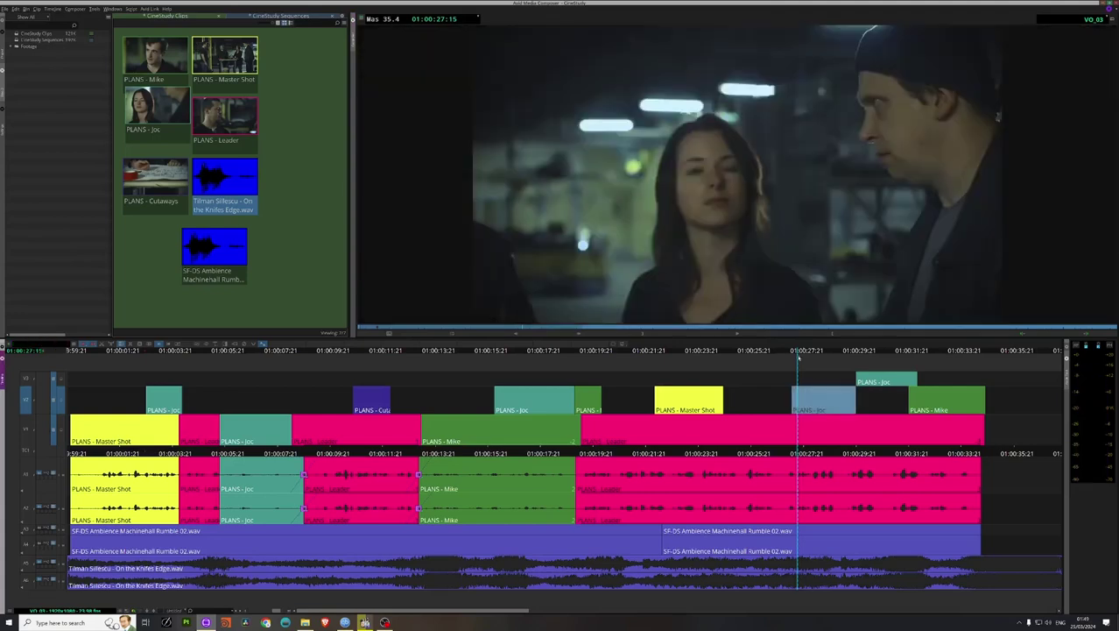
key(space)
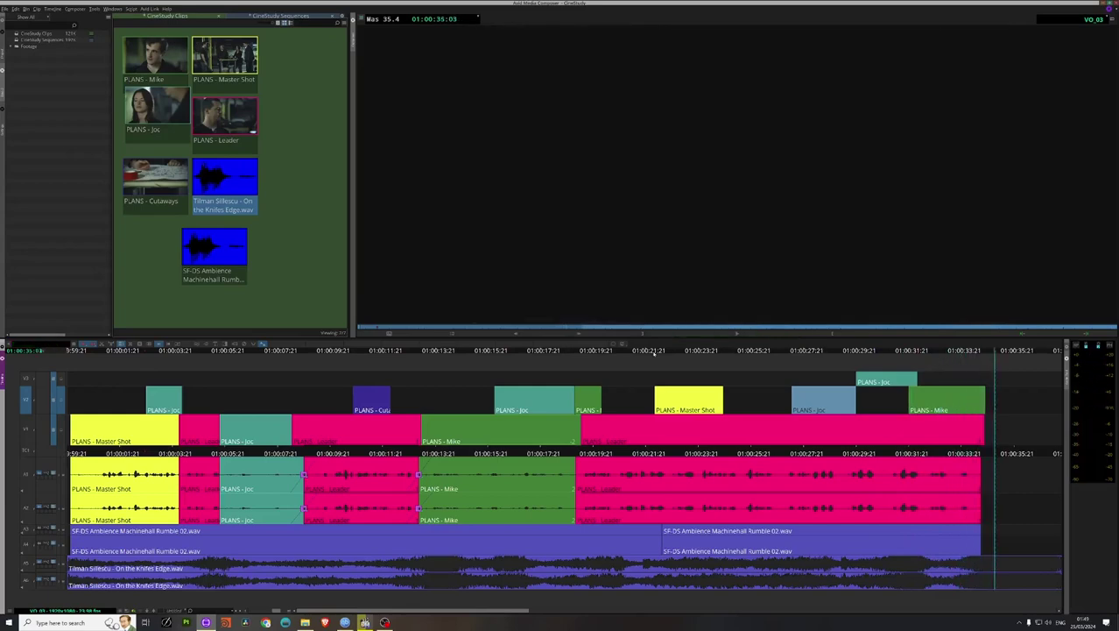
drag(665, 353, 570, 353)
click(738, 332)
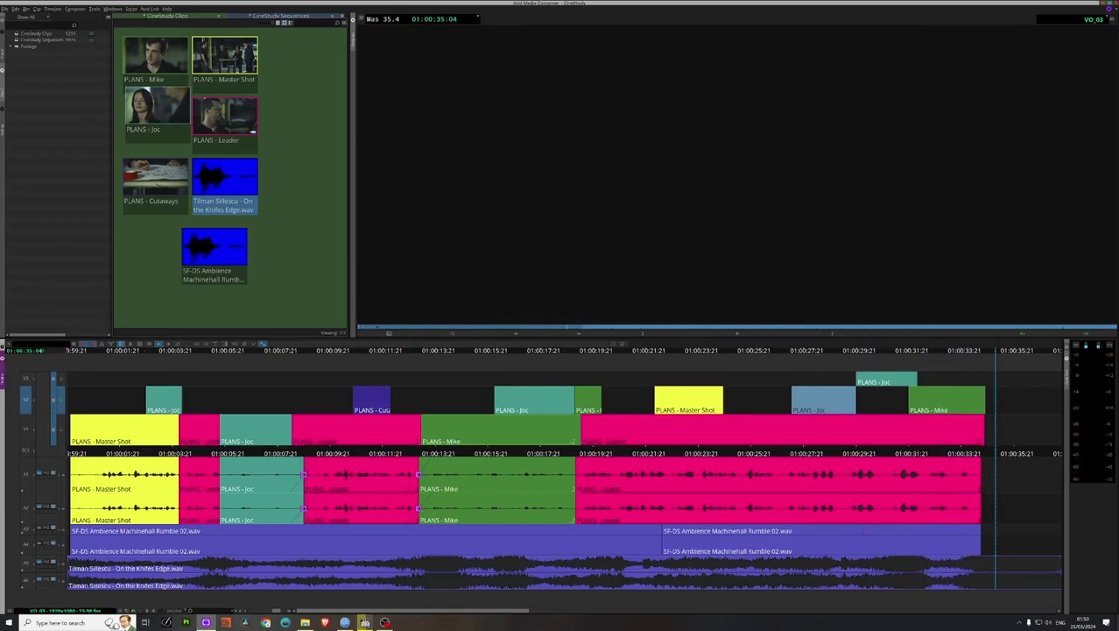
Step: Load the VO_02 sequence from the CineStudy Sequences bin and inspect its cut near 01:00:08:11
click(258, 16)
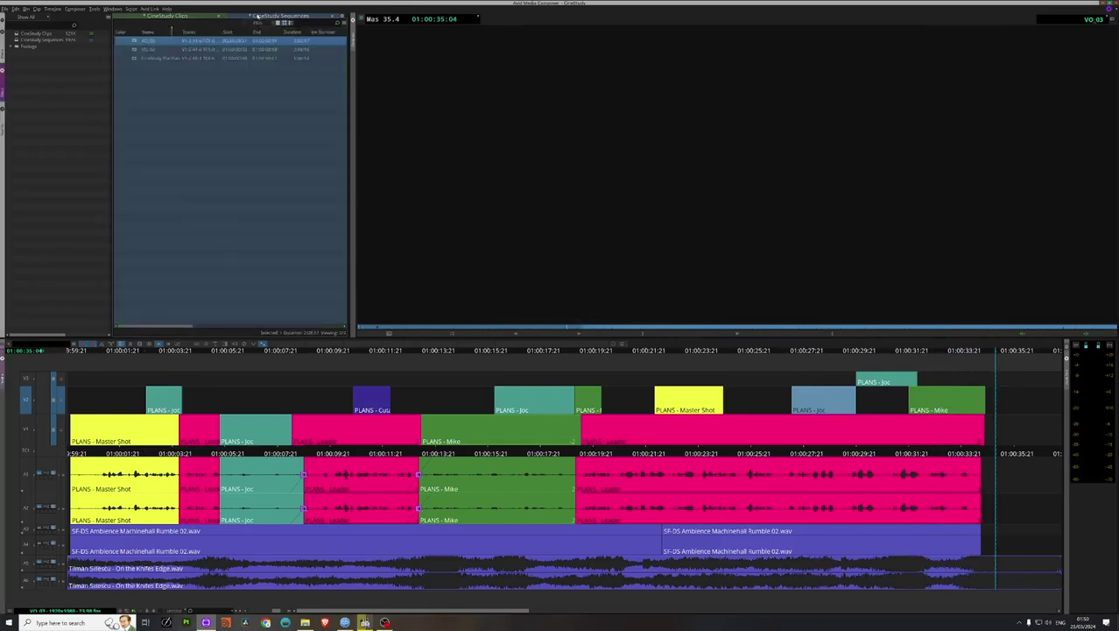
double_click(144, 49)
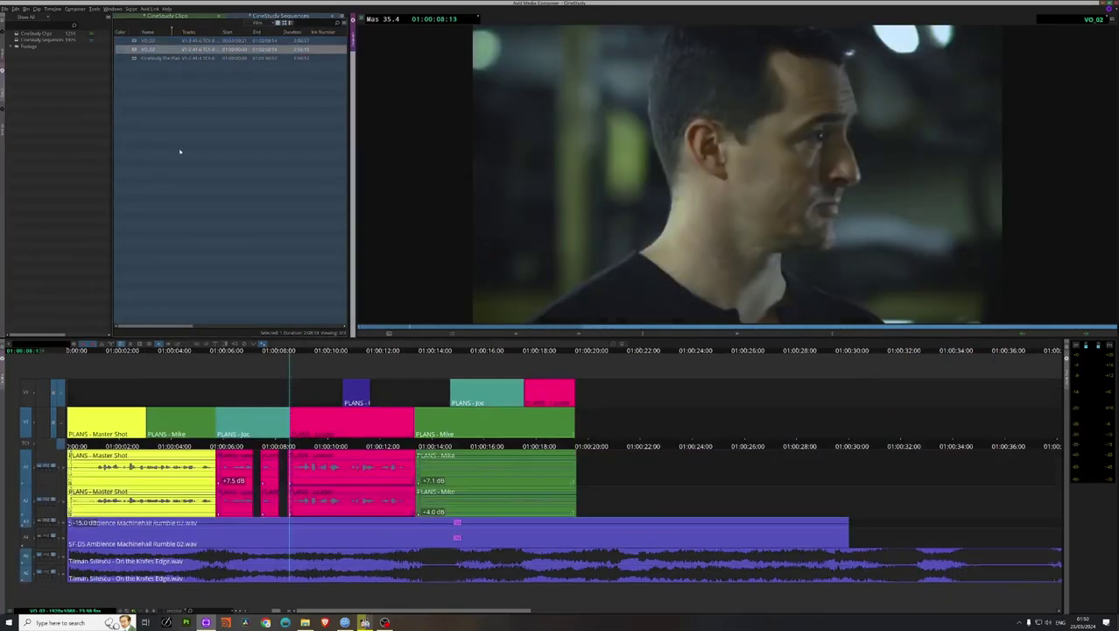
click(289, 351)
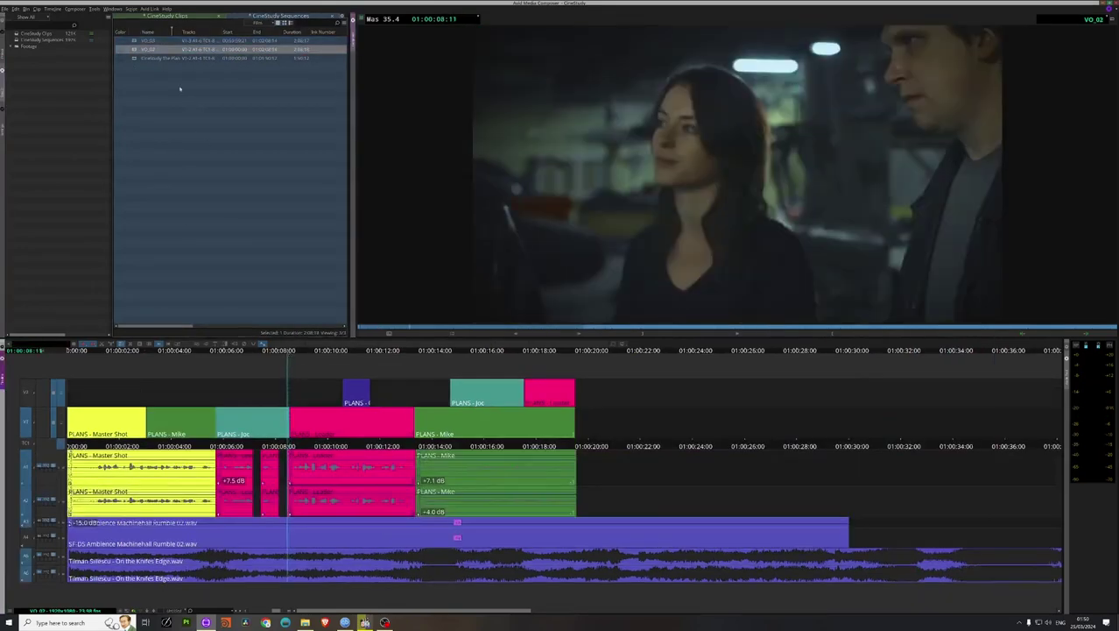
Step: Load the CineStudy The Plan sequence and play it from 01:00:00:00
double_click(154, 58)
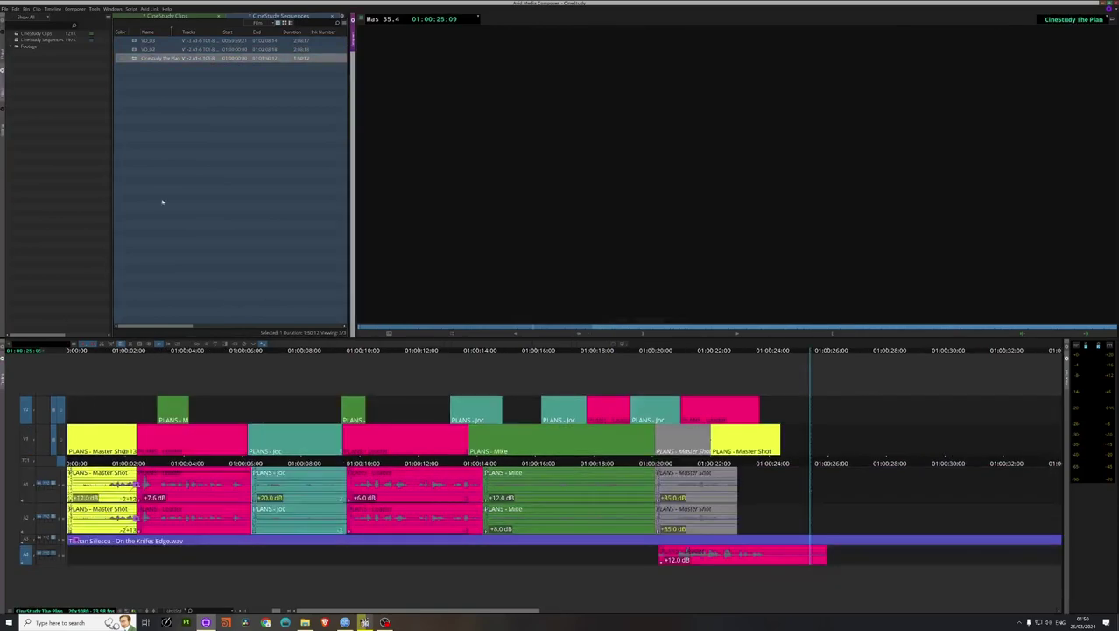
drag(229, 354, 67, 345)
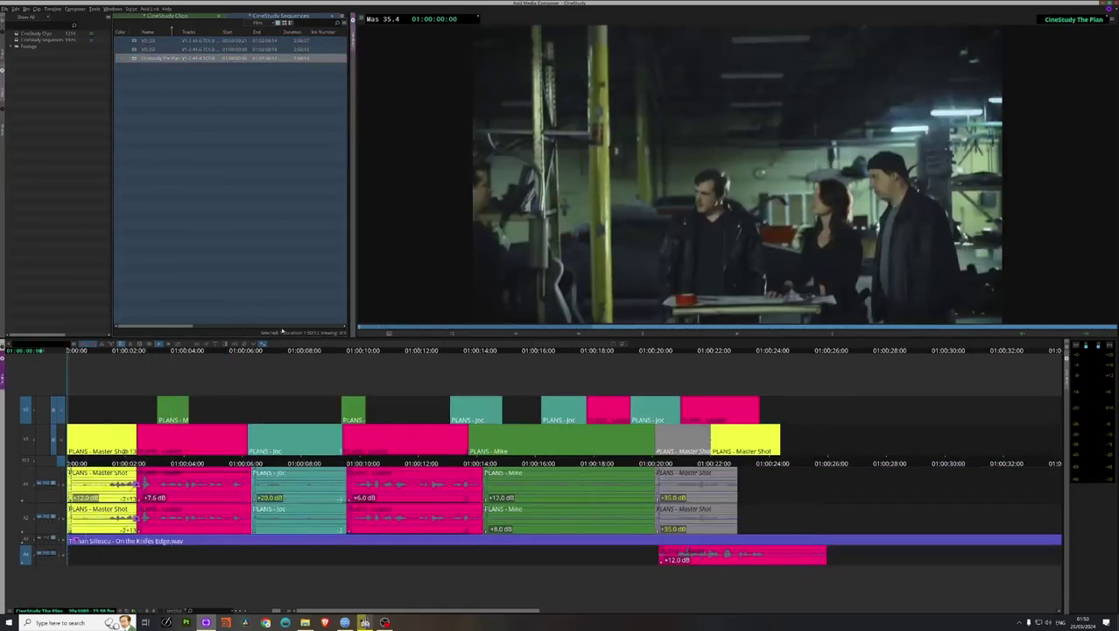
key(space)
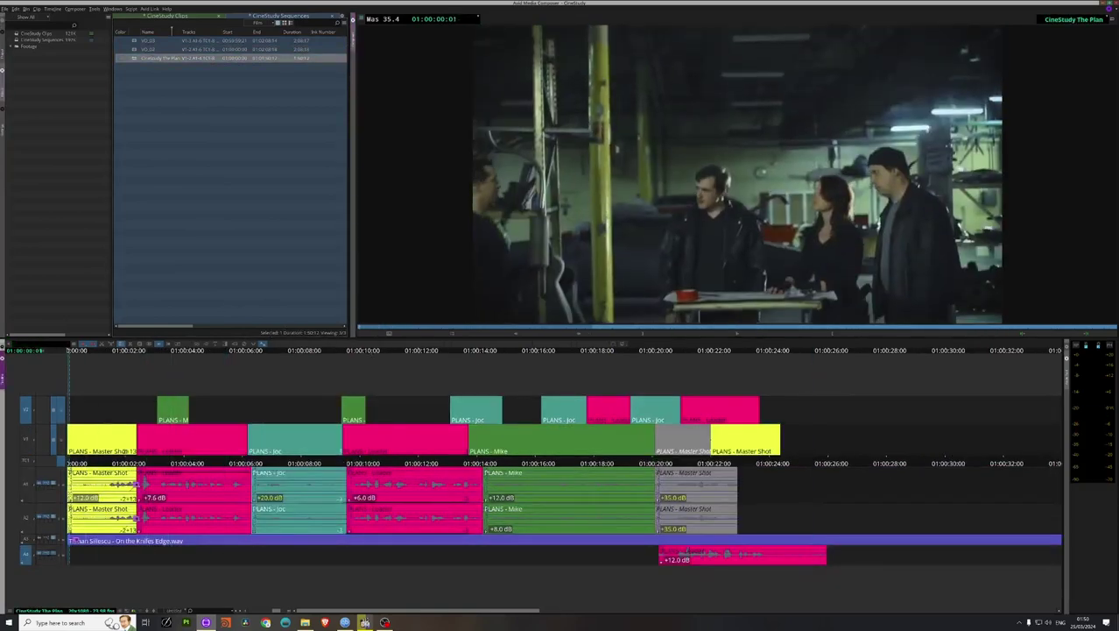